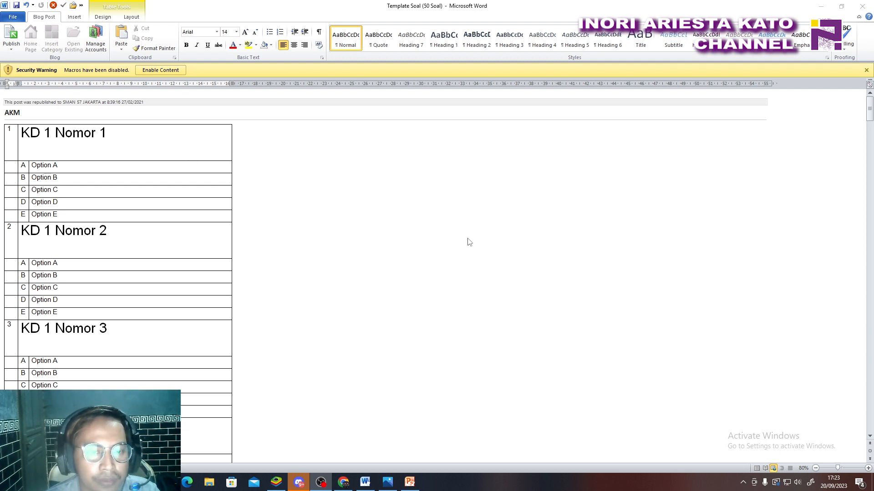
pyautogui.scroll(-1, 223, 267)
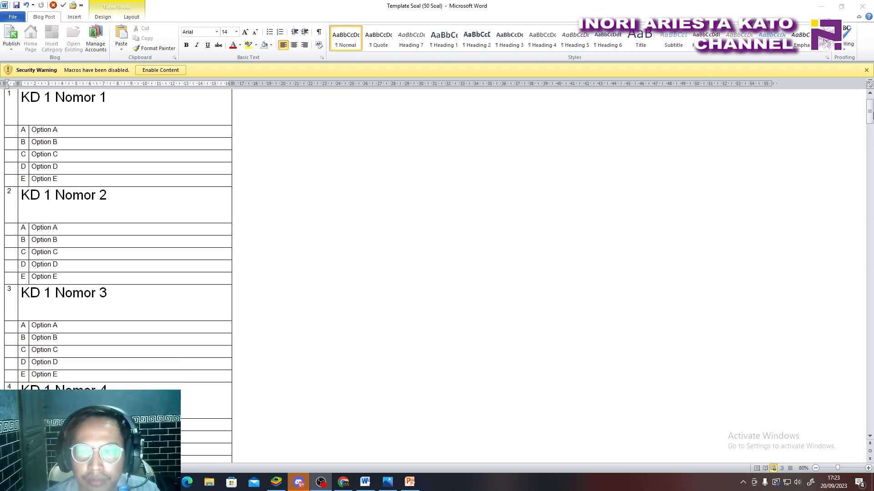
pyautogui.scroll(1, 223, 266)
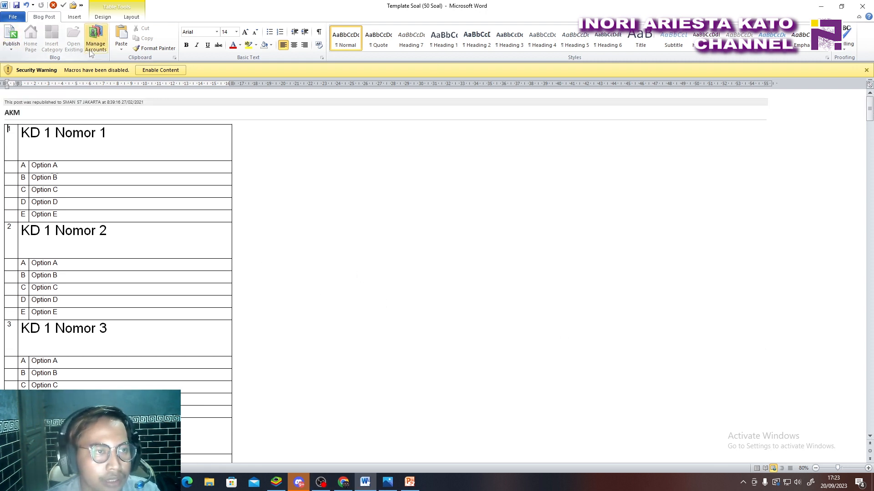
pyautogui.click(82, 5)
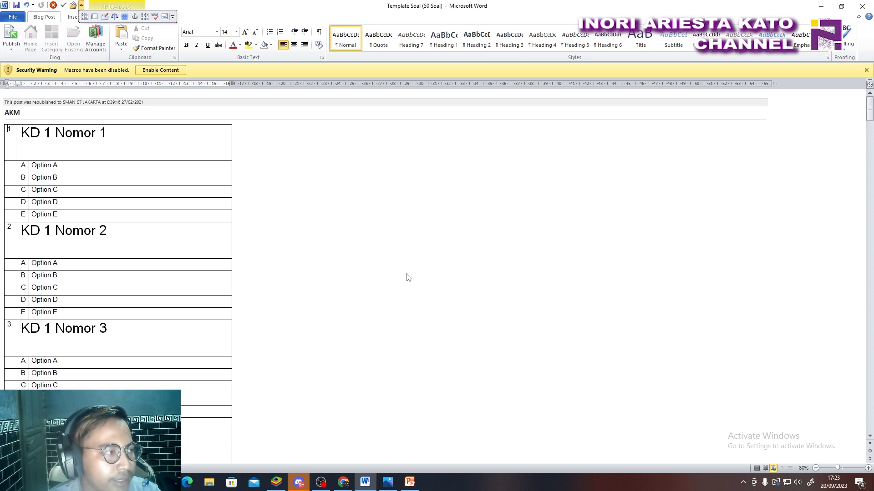
pyautogui.click(450, 306)
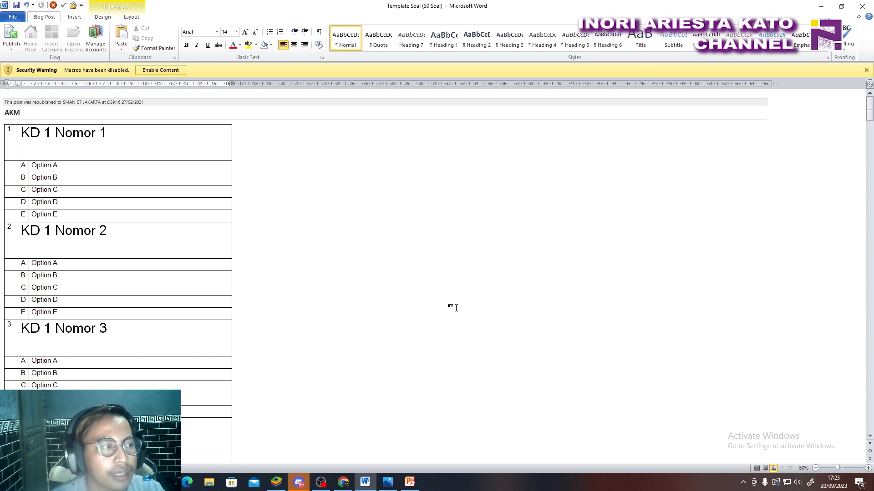
# Enable the blocked macro content in the question template document
pyautogui.click(168, 71)
pyautogui.click(402, 259)
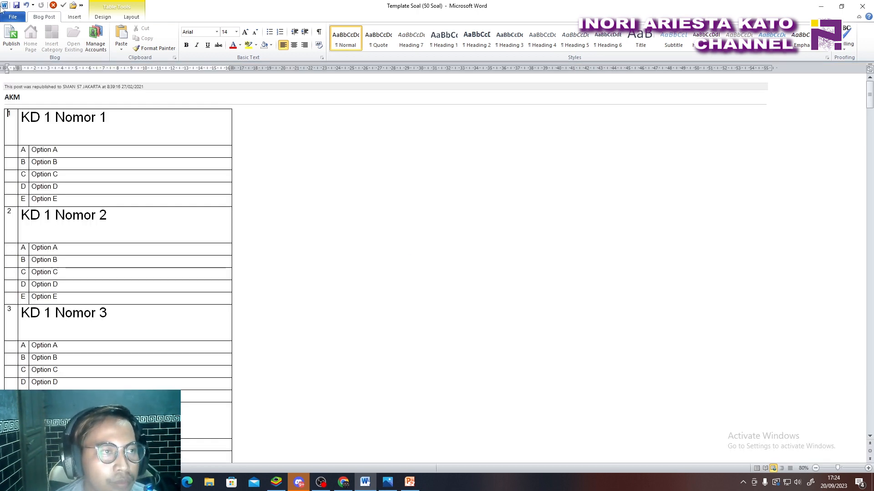
# Save a copy of the template in Downloads as the macro-enabled document "soal ulangan informatika X AKL"
pyautogui.click(13, 18)
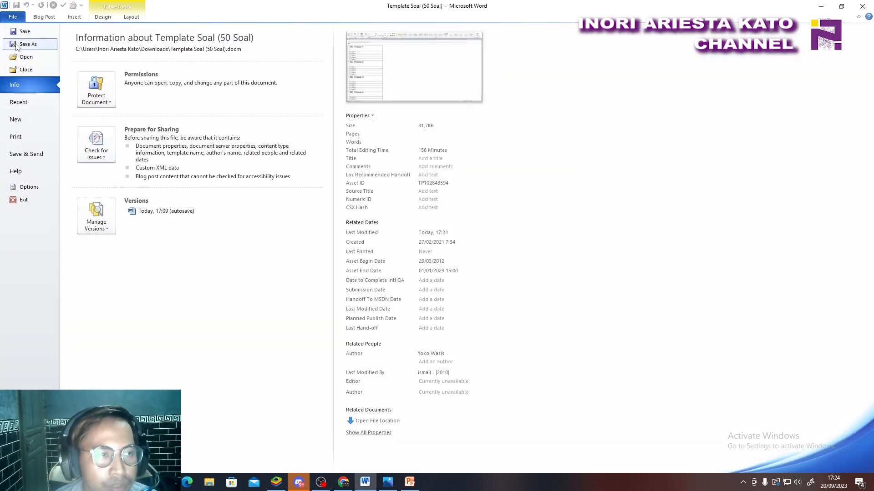
pyautogui.click(47, 48)
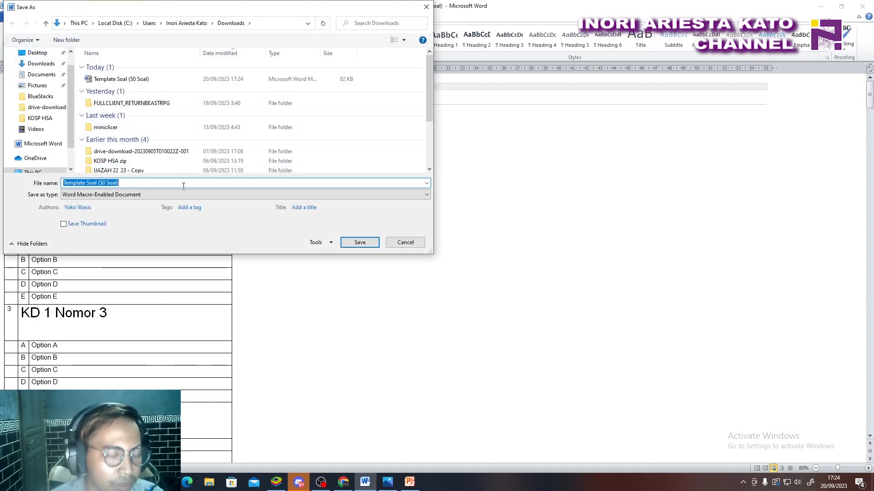
pyautogui.write('soal')
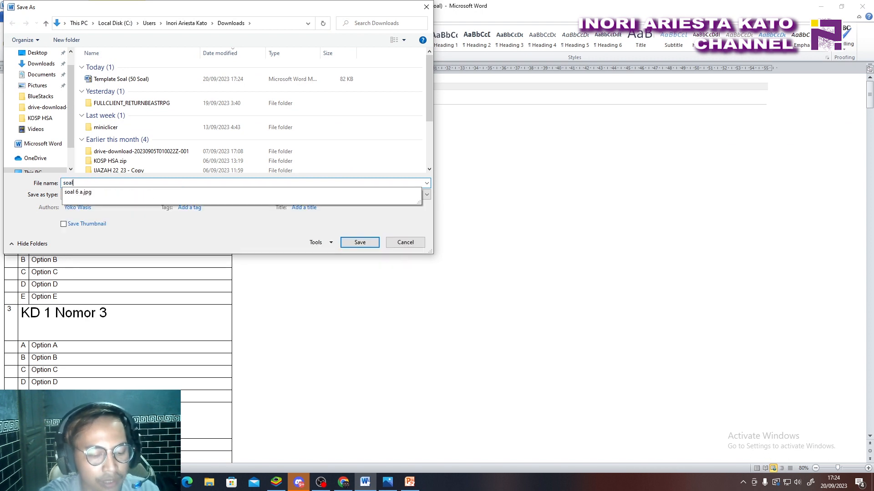
pyautogui.write(' ulangan informatika')
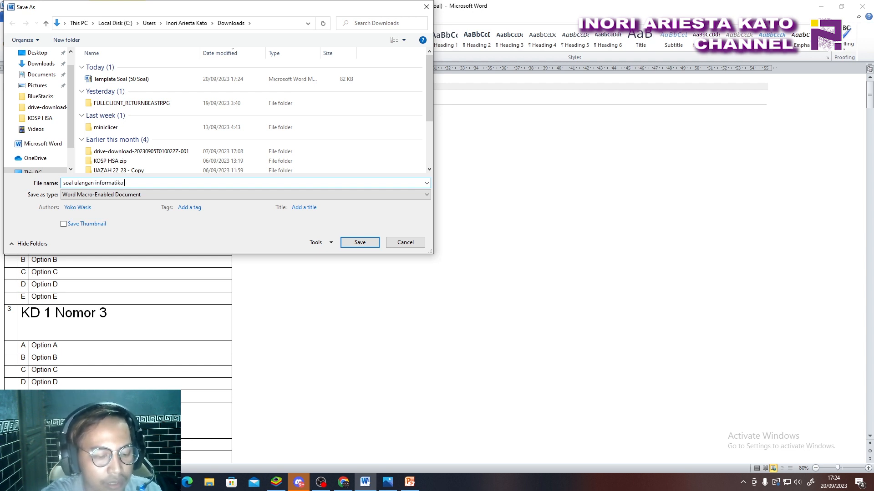
pyautogui.write('AKL')
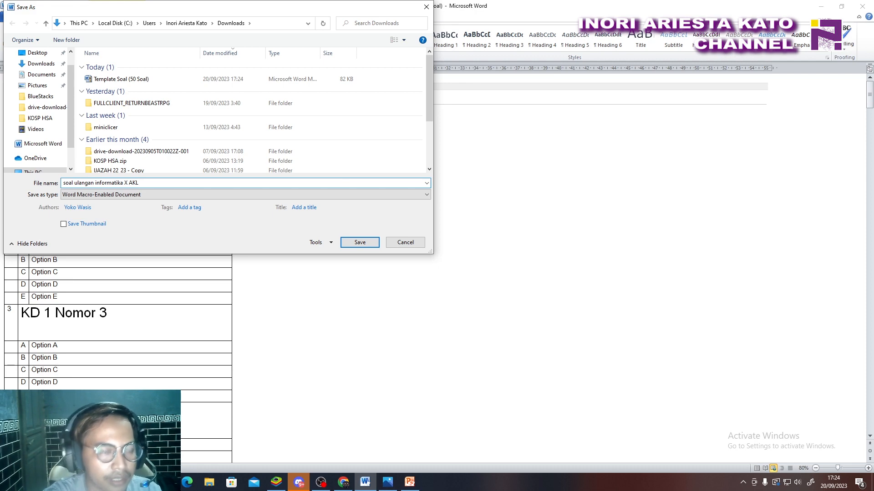
pyautogui.click(359, 242)
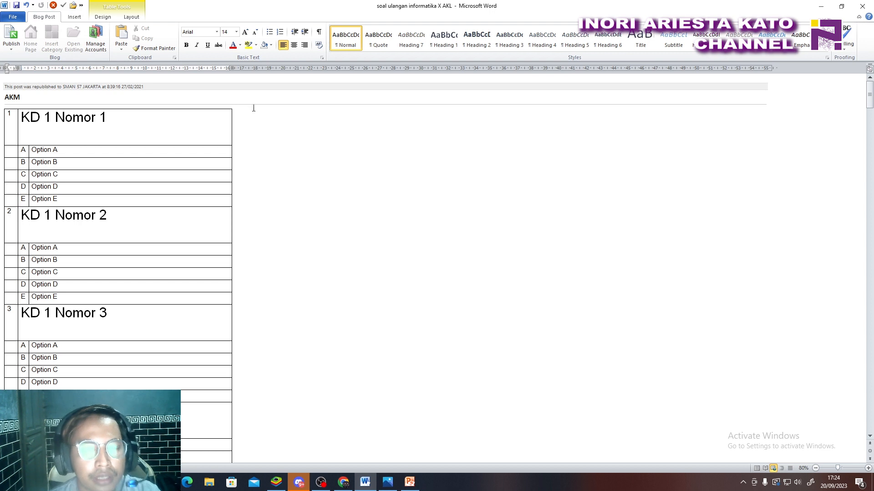
# Show the Quick Access Toolbar below the ribbon
pyautogui.click(81, 6)
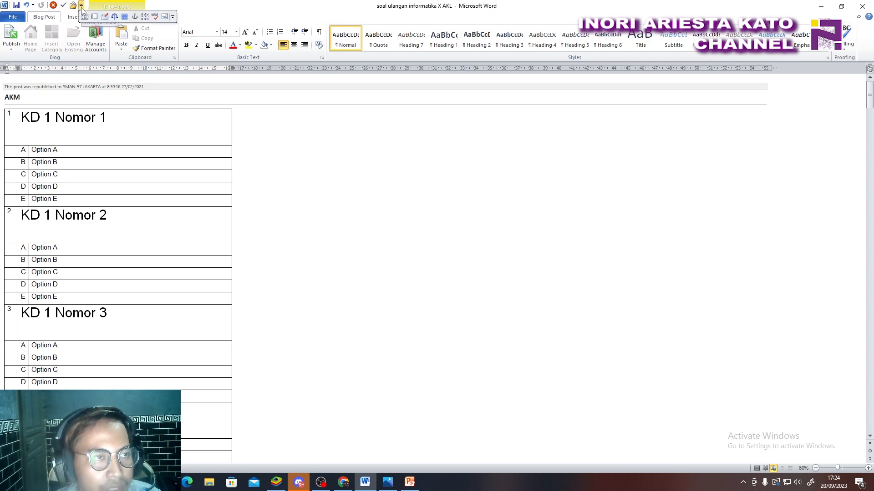
pyautogui.click(173, 18)
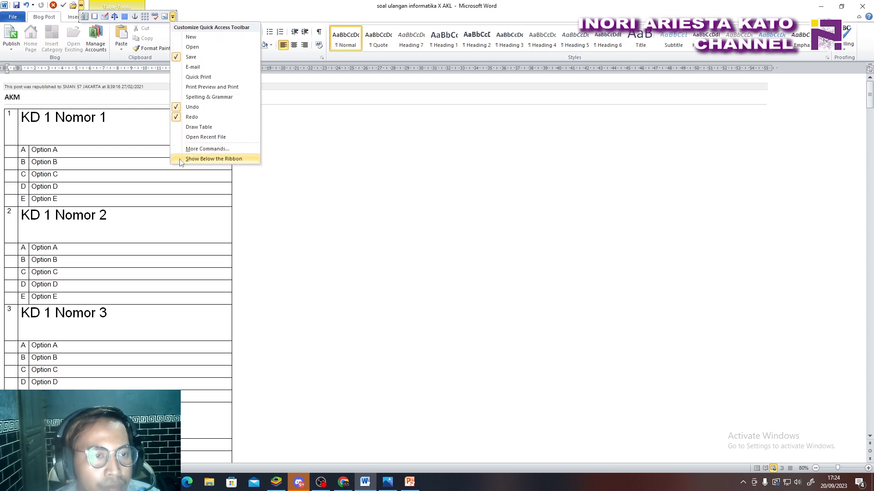
pyautogui.click(200, 159)
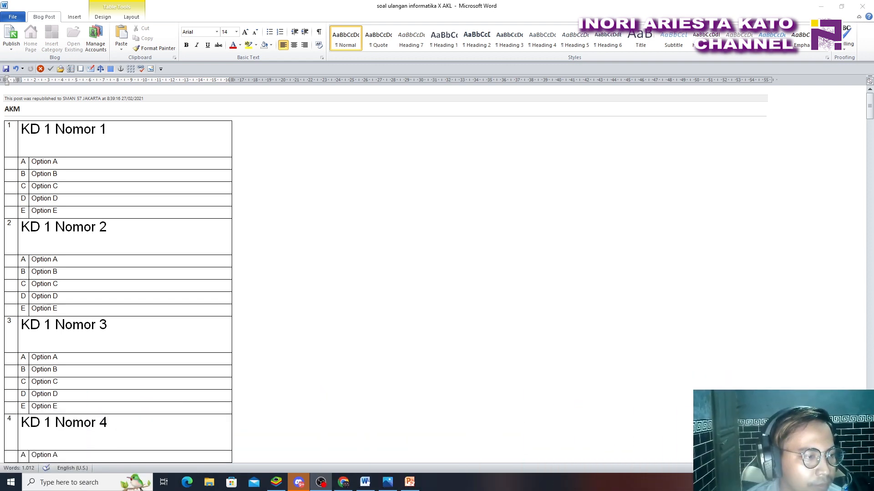
pyautogui.click(389, 253)
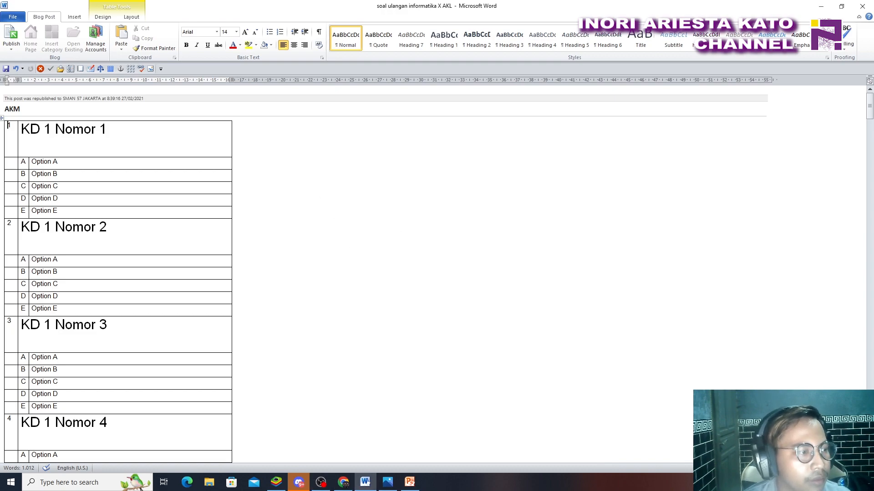
pyautogui.hotkey('alt', 'Tab')
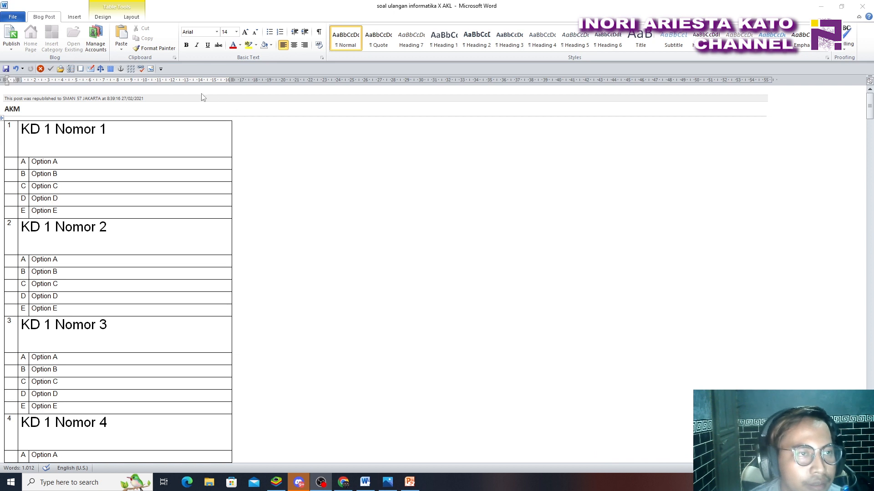
pyautogui.click(101, 129)
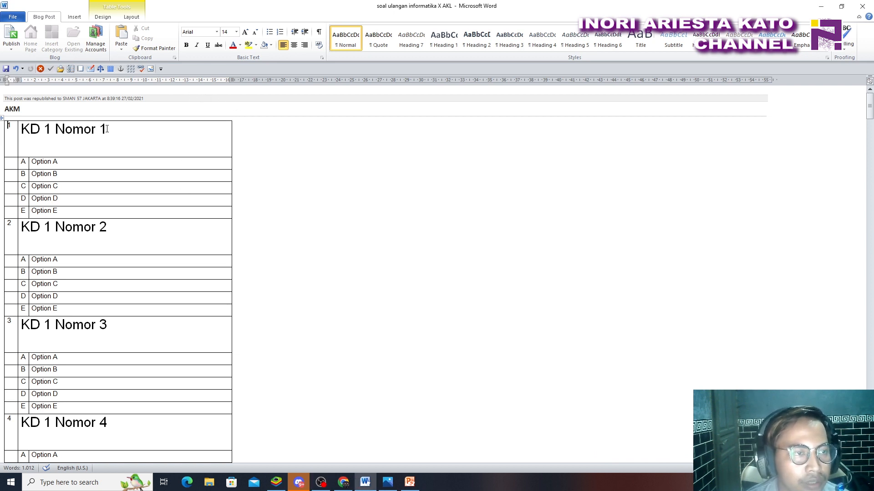
pyautogui.click(60, 129)
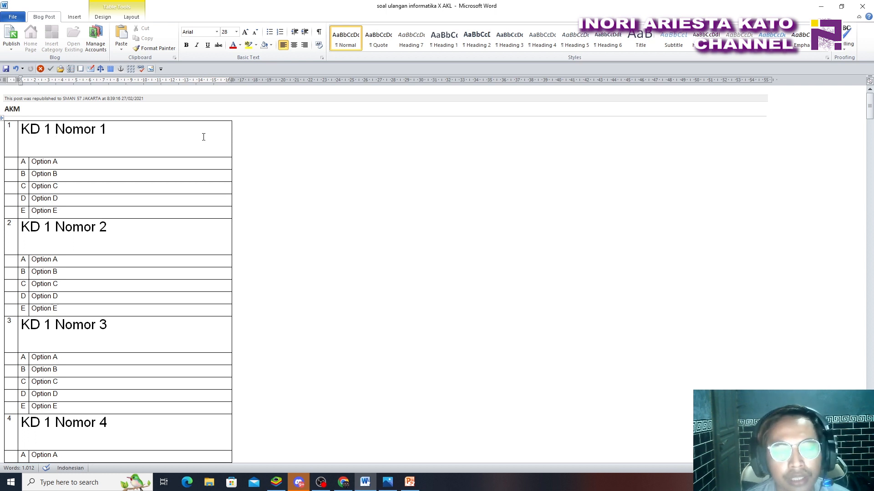
pyautogui.click(21, 110)
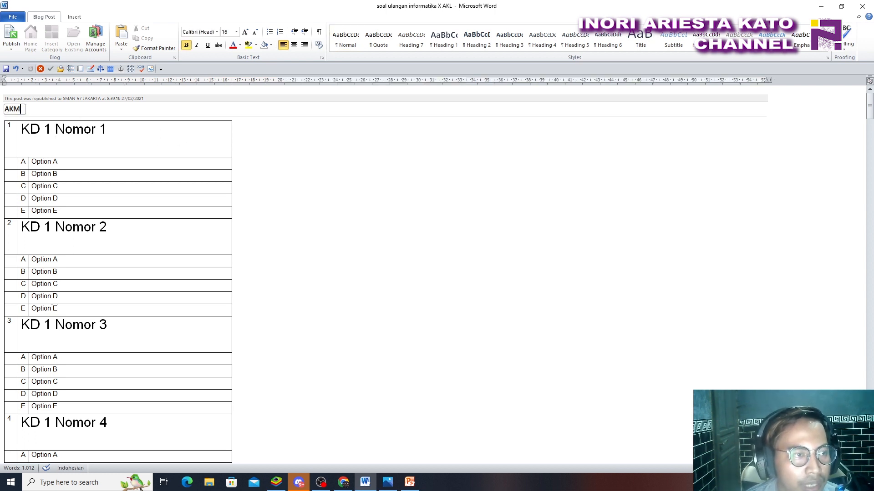
pyautogui.click(249, 210)
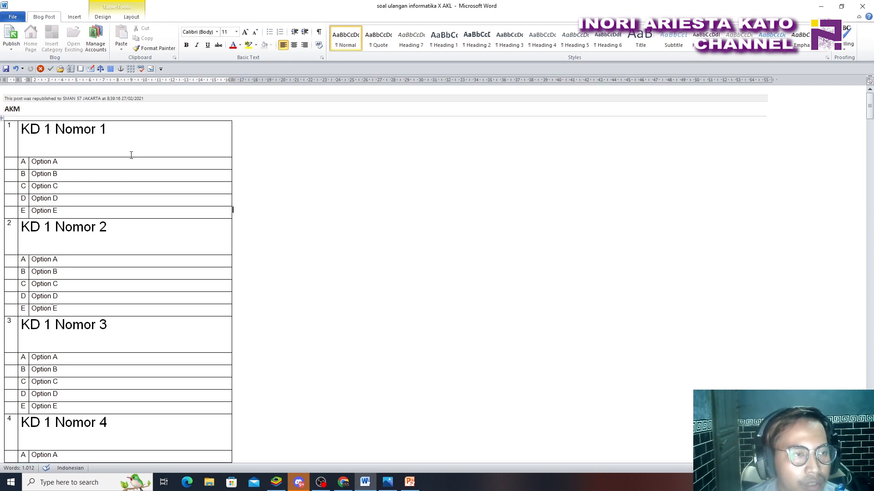
pyautogui.click(10, 110)
pyautogui.click(399, 227)
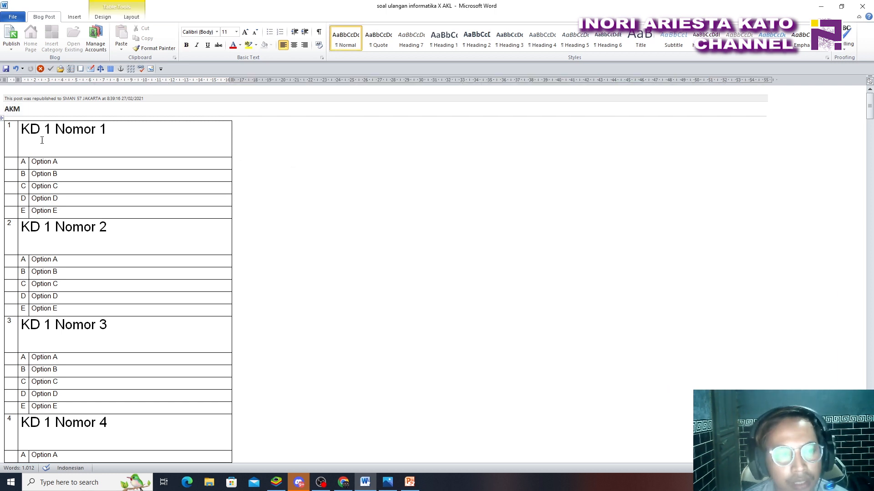
# Replace the post title above the question table with "XAKL_INFORMATIKA"
pyautogui.doubleClick(17, 110)
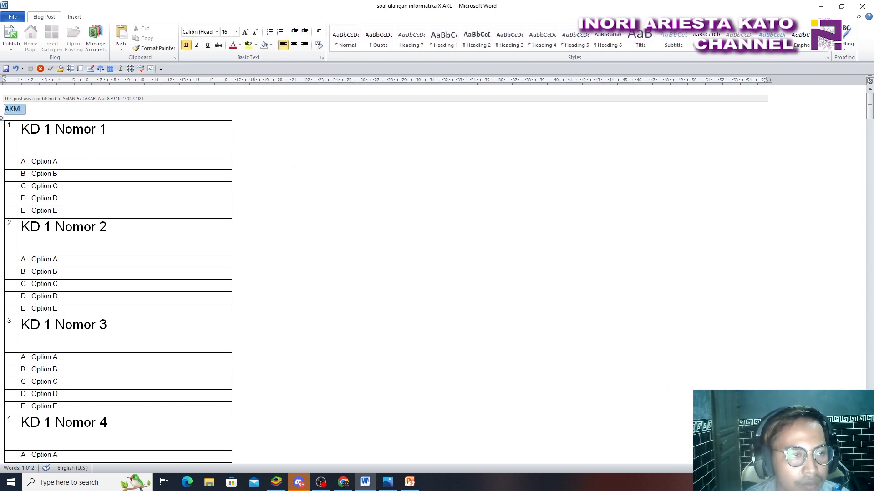
pyautogui.write('X')
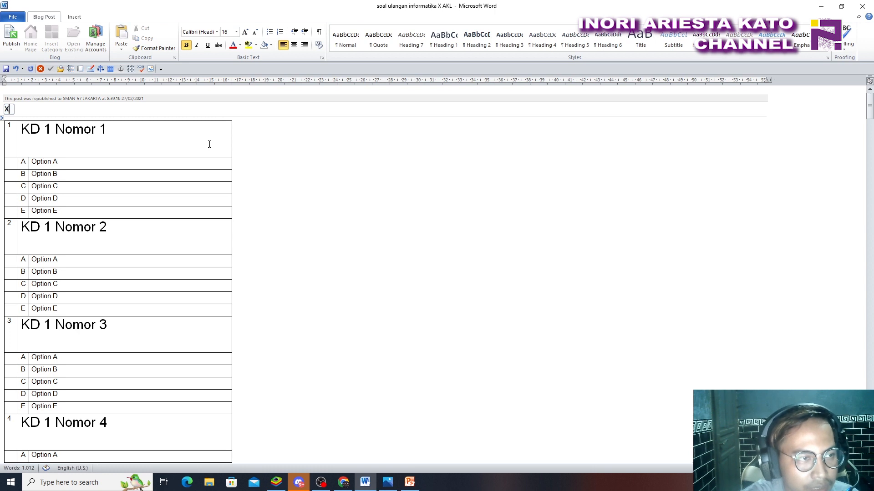
pyautogui.write('AKL_')
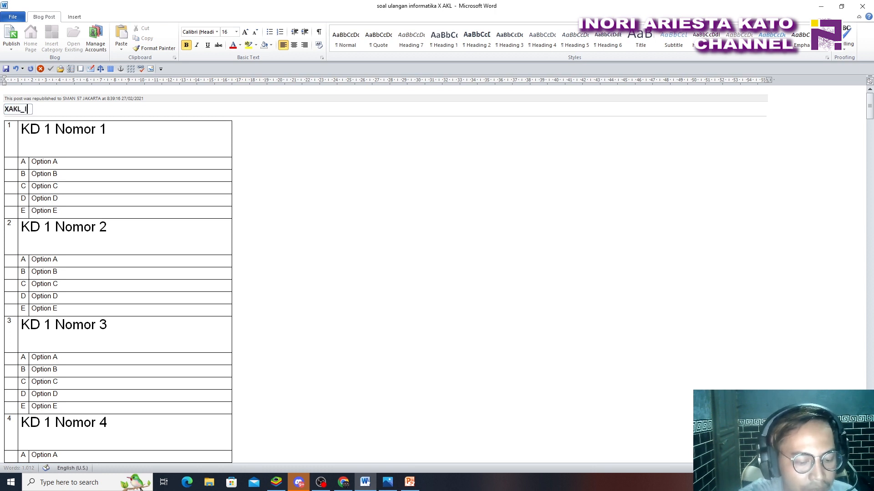
pyautogui.write('INFORMATIKA')
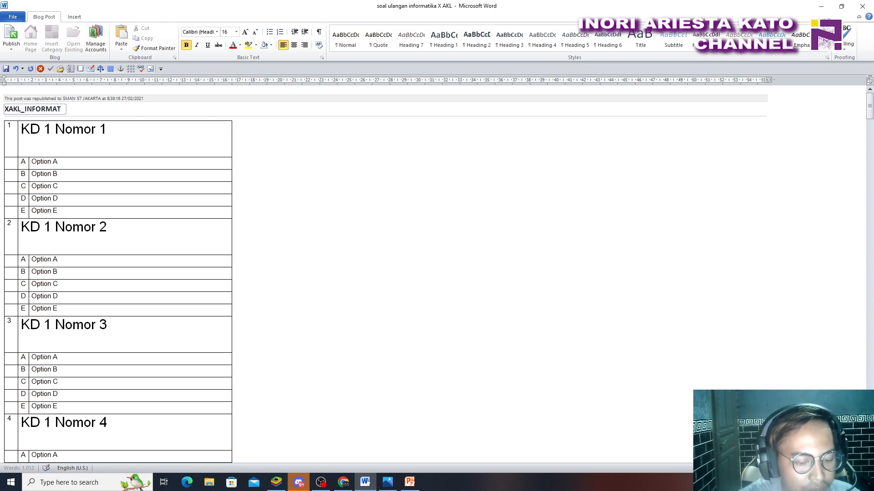
pyautogui.click(394, 188)
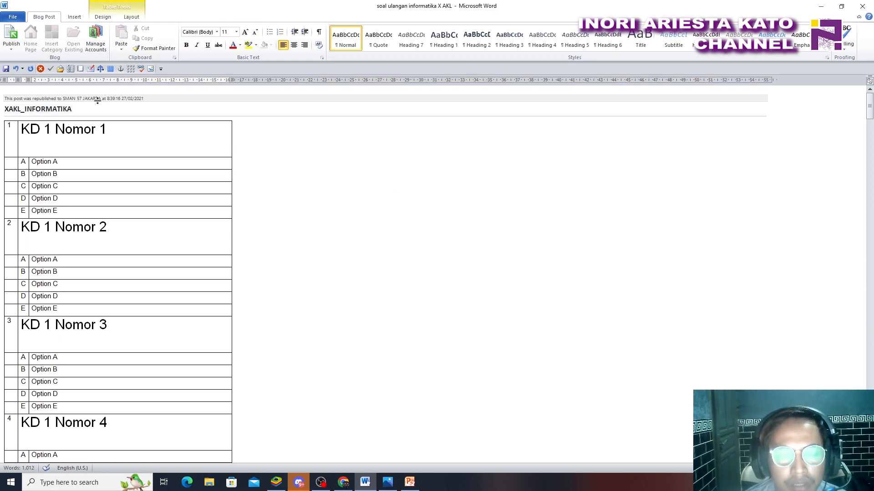
pyautogui.click(71, 112)
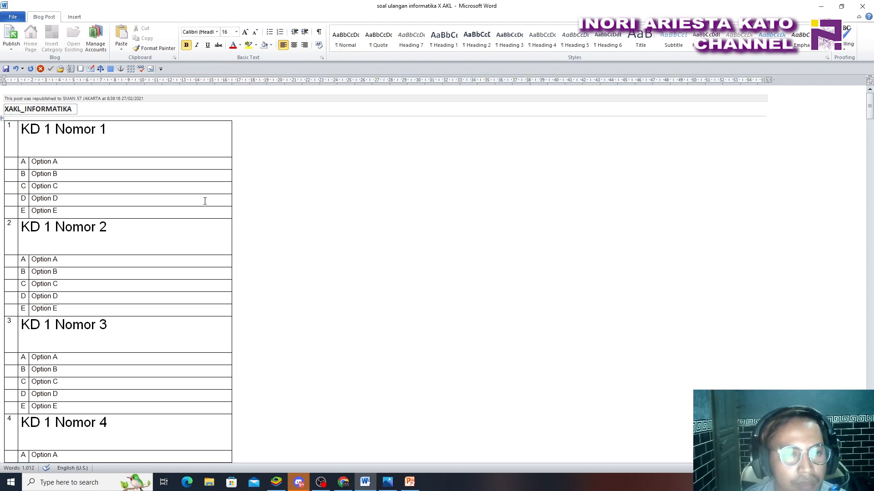
pyautogui.click(339, 220)
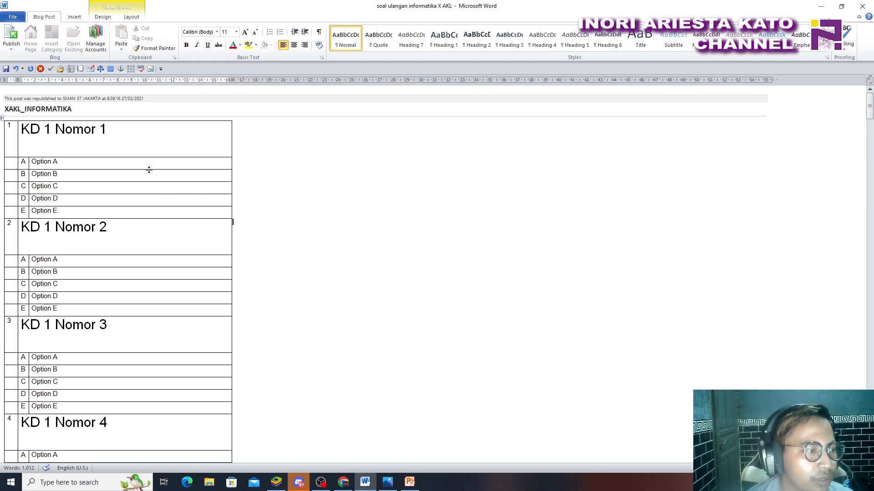
# Replace the placeholder text of question 1 with "Warna yang tidak terlihat di malam hari"
pyautogui.click(115, 137)
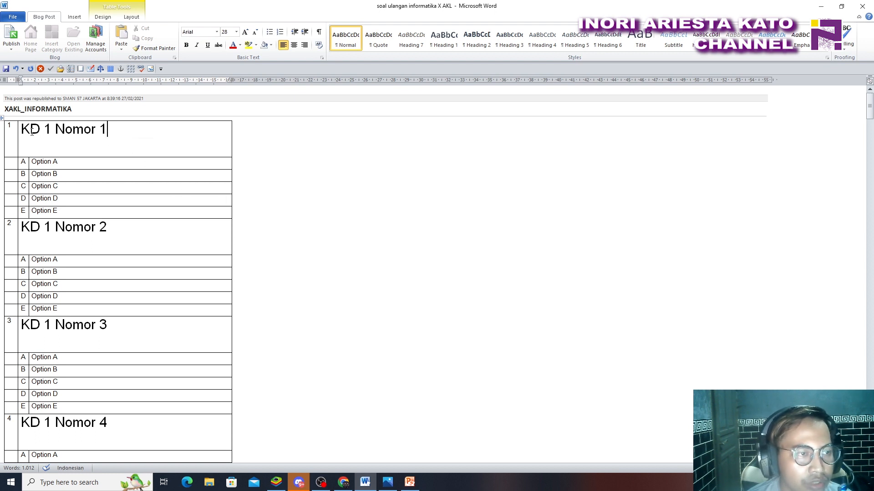
pyautogui.press('Home')
pyautogui.hotkey('shift', 'End')
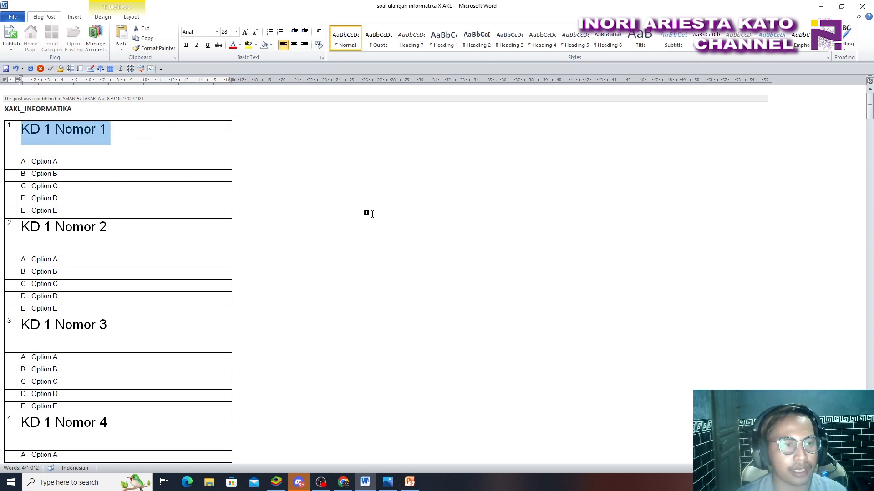
pyautogui.write('S')
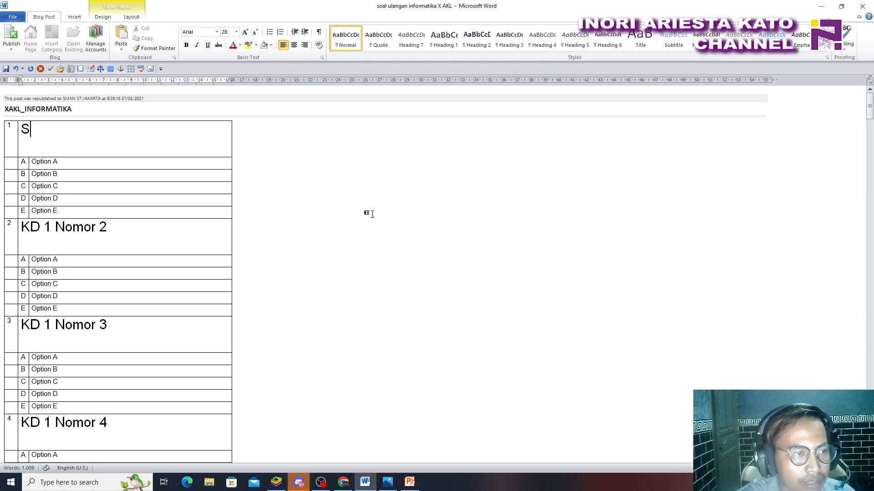
pyautogui.press('BackSpace')
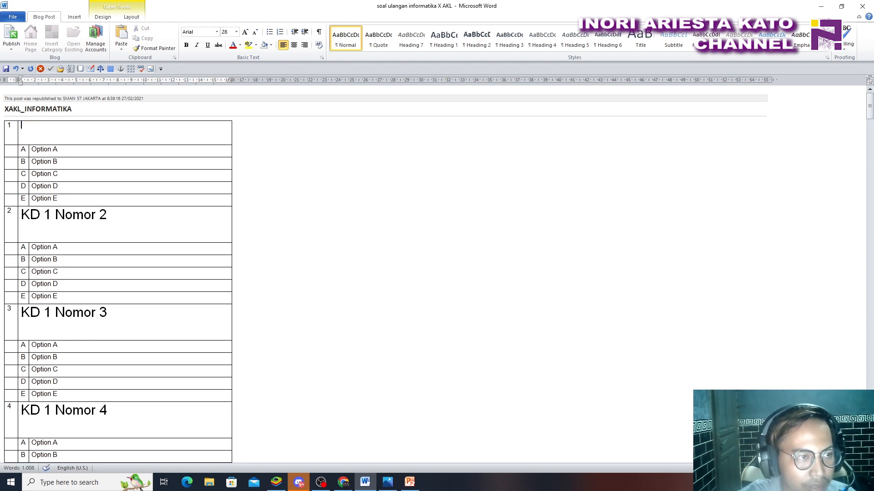
pyautogui.write('W')
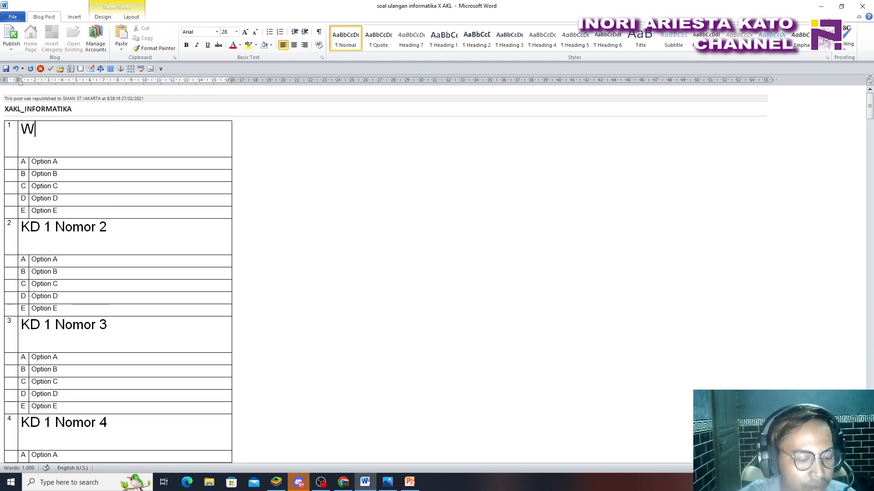
pyautogui.press('BackSpace')
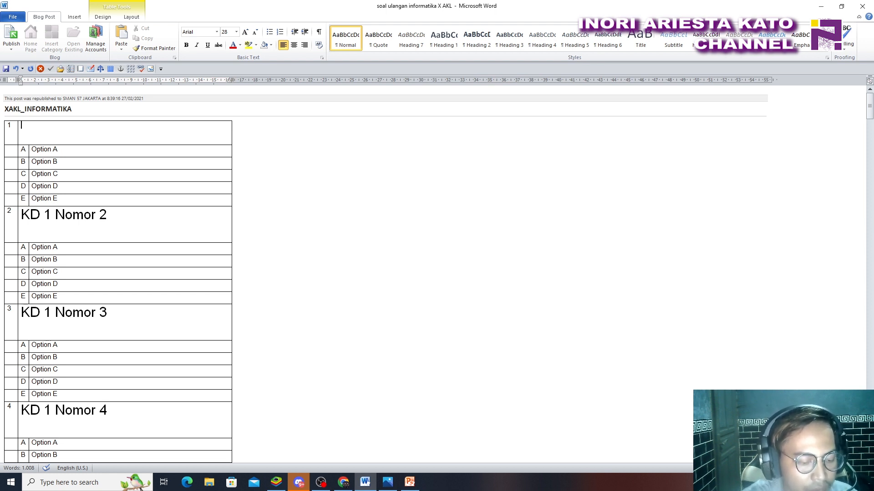
pyautogui.write('Wa')
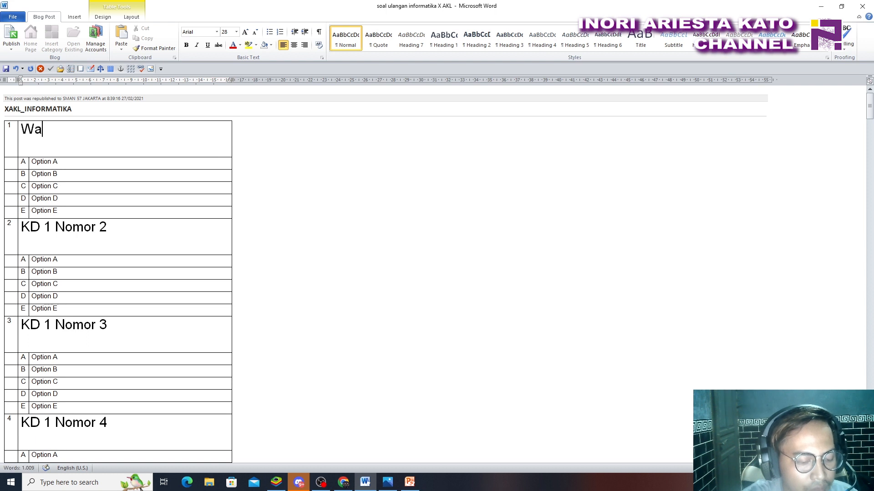
pyautogui.write('rna')
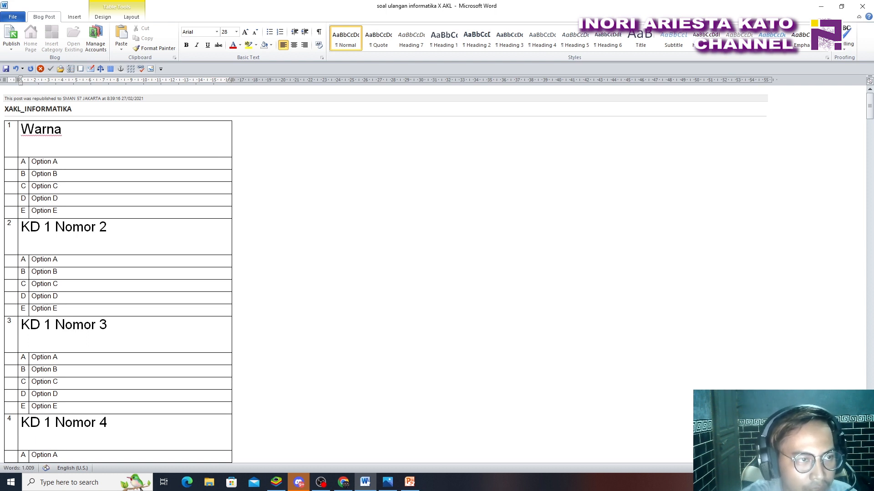
pyautogui.write(' yang ti')
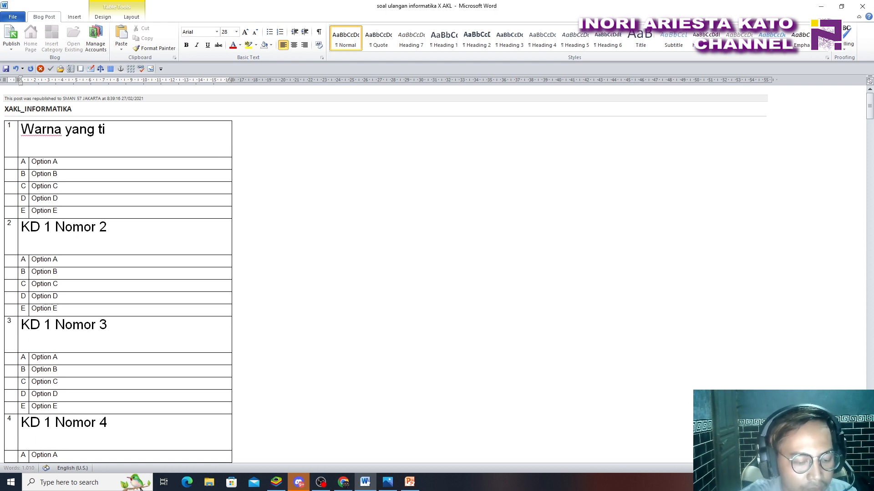
pyautogui.write('dak ter')
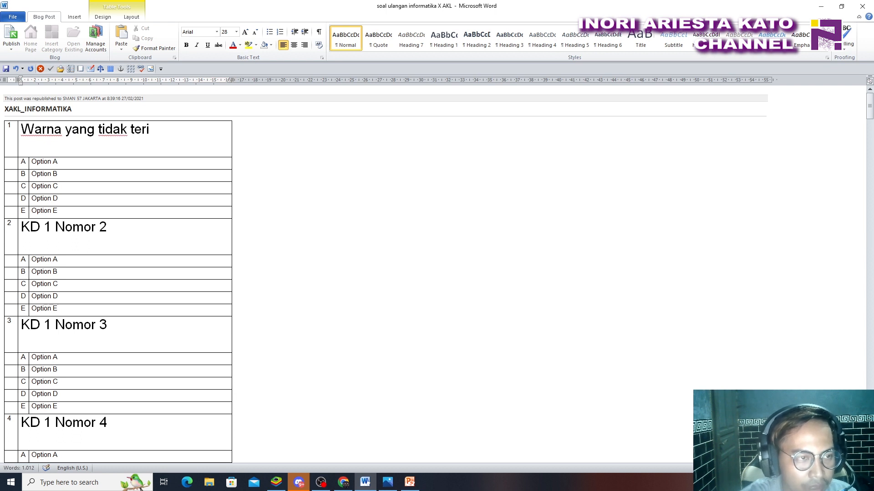
pyautogui.write('lihat d')
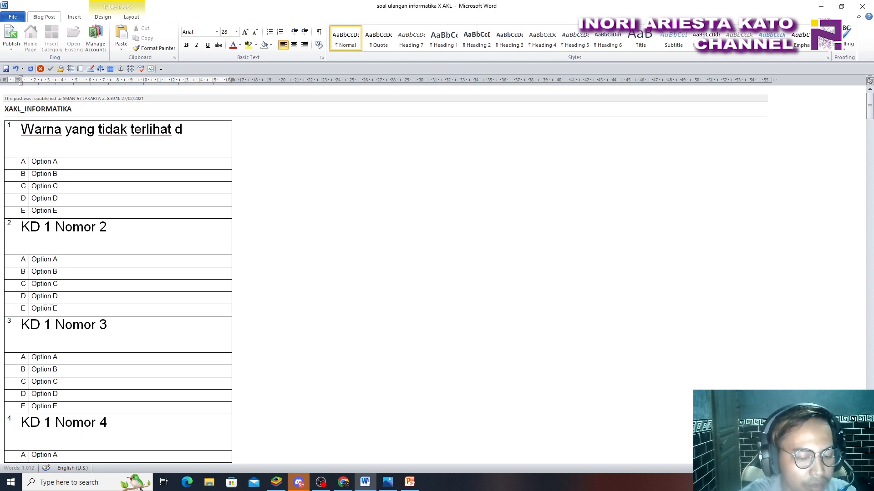
pyautogui.write('i malam hari')
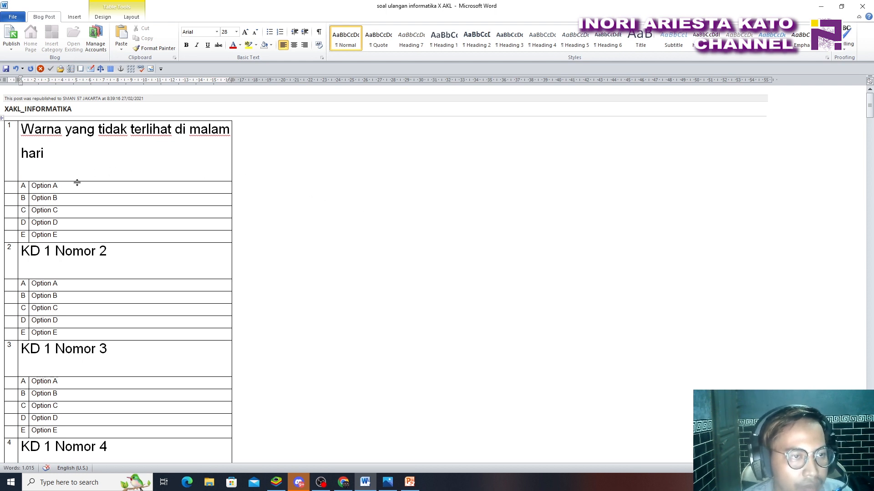
# Replace question 1's answer options A to E with "hijau", "hitam", "putih", "kuning" and "orange"
pyautogui.moveTo(72, 187); pyautogui.dragTo(33, 186)
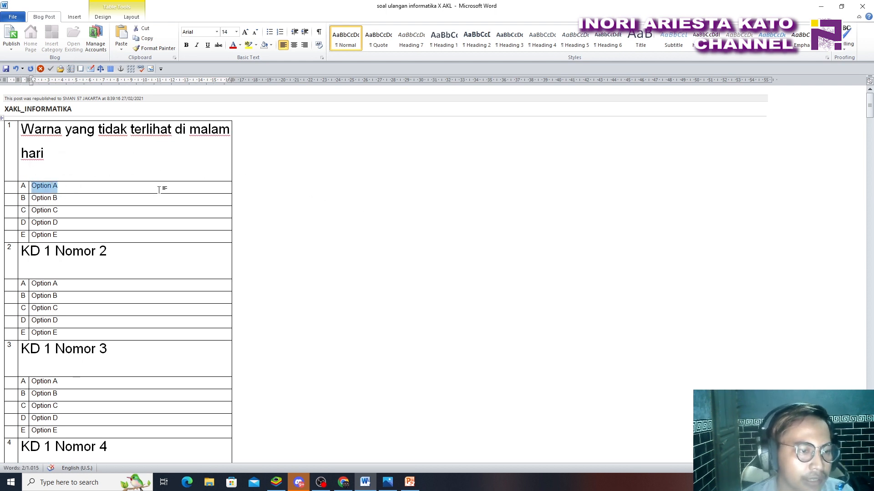
pyautogui.write('hijau')
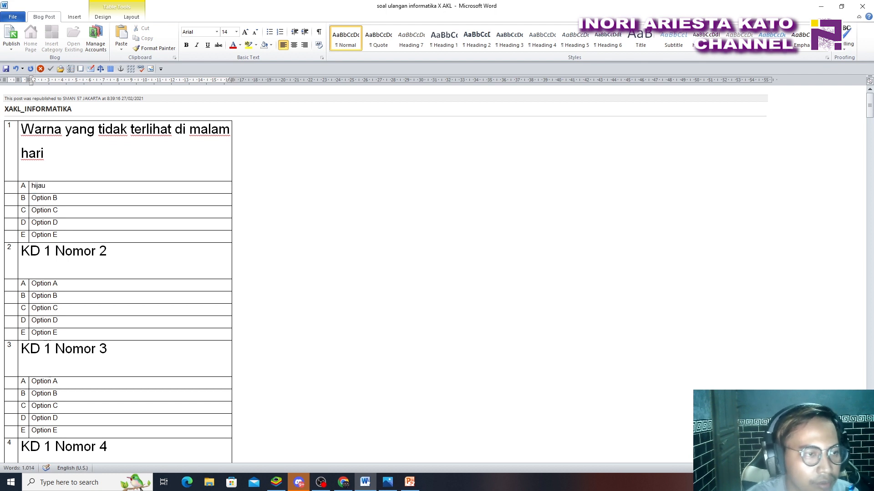
pyautogui.moveTo(68, 194); pyautogui.dragTo(41, 186)
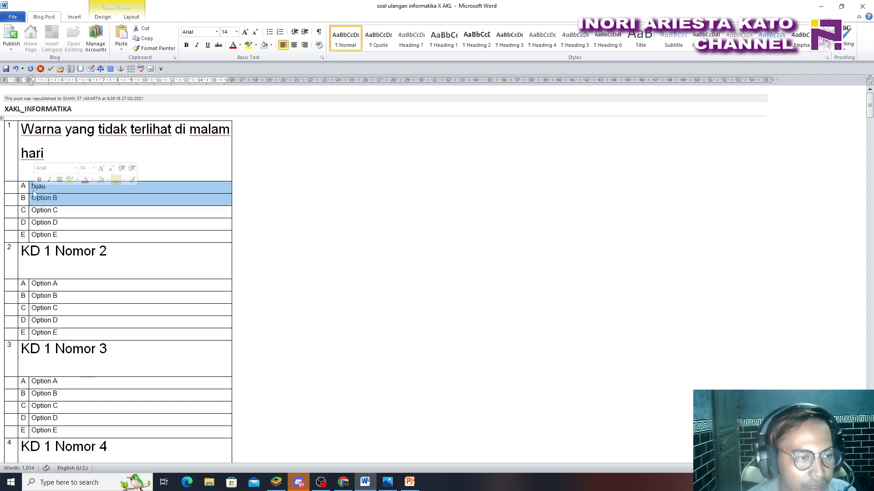
pyautogui.tripleClick(53, 200)
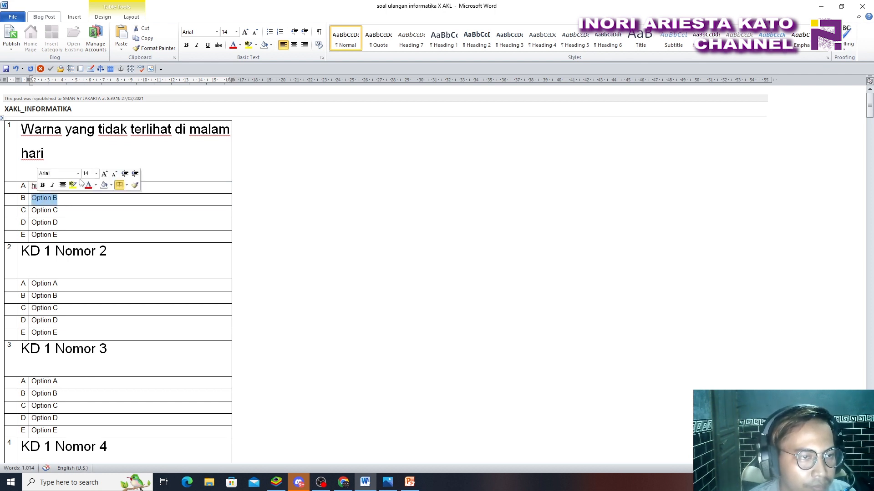
pyautogui.write('hitam')
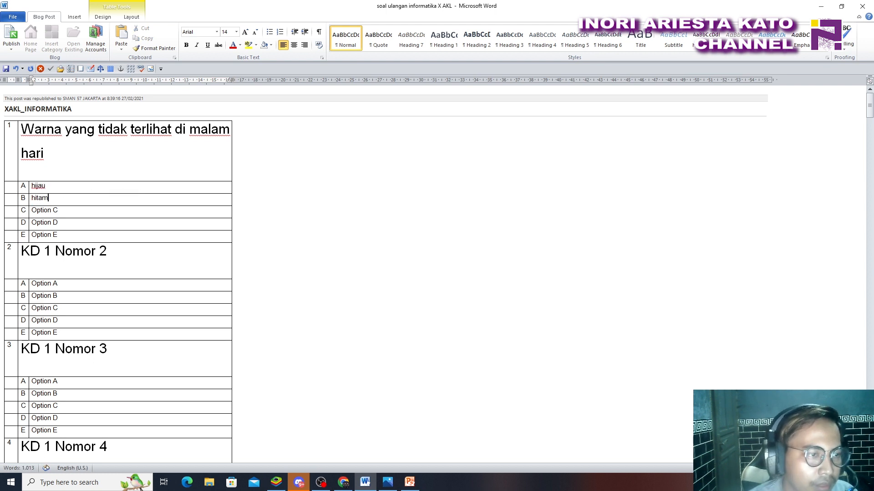
pyautogui.tripleClick(44, 210)
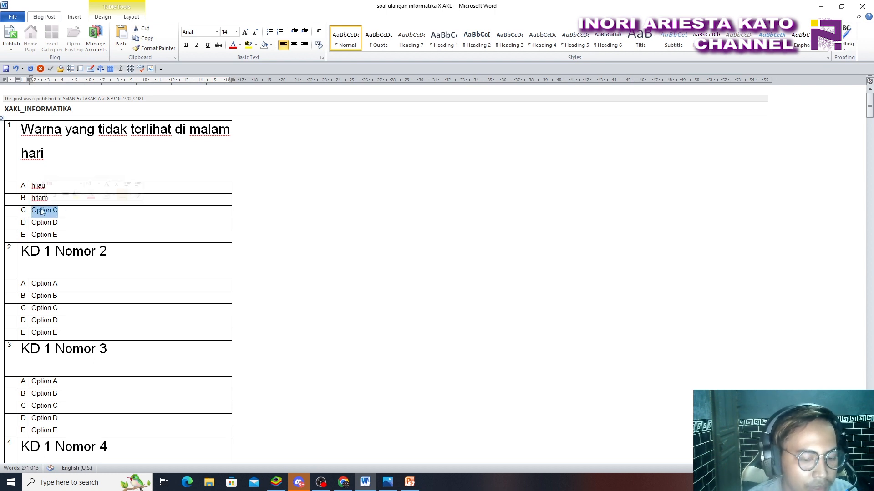
pyautogui.write('putih')
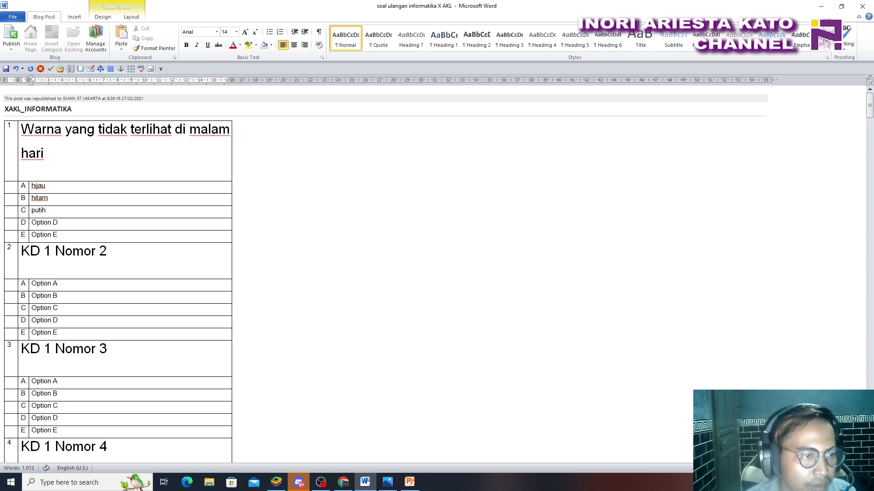
pyautogui.tripleClick(66, 224)
pyautogui.moveTo(59, 223); pyautogui.dragTo(38, 224)
pyautogui.write('kuning')
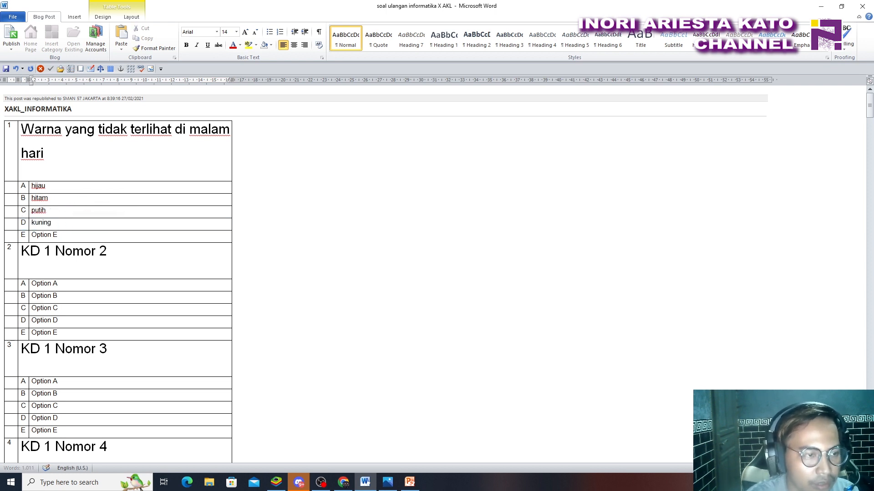
pyautogui.moveTo(64, 234); pyautogui.dragTo(40, 235)
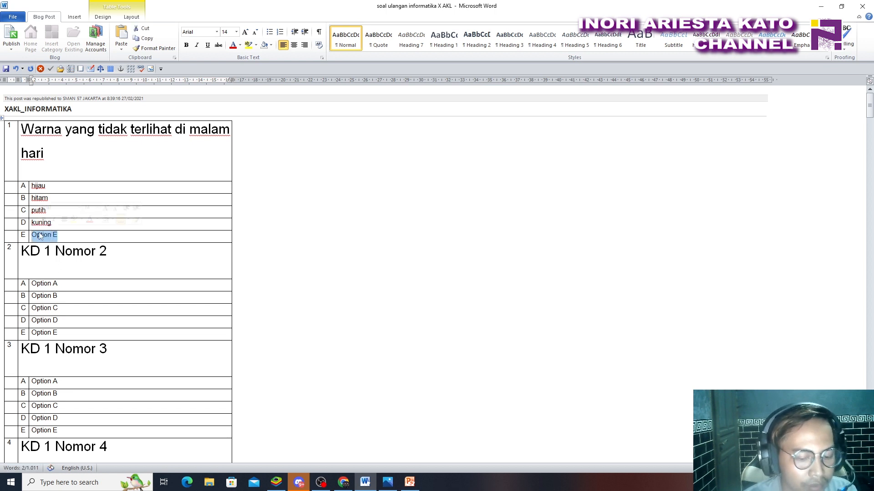
pyautogui.write('orange')
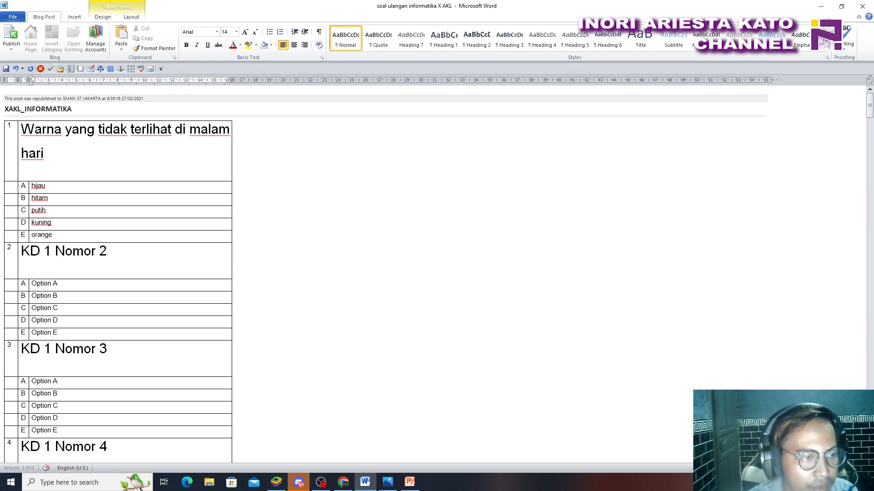
# Add the trailing dots " . . . ." after "hari" at the end of question 1
pyautogui.click(67, 145)
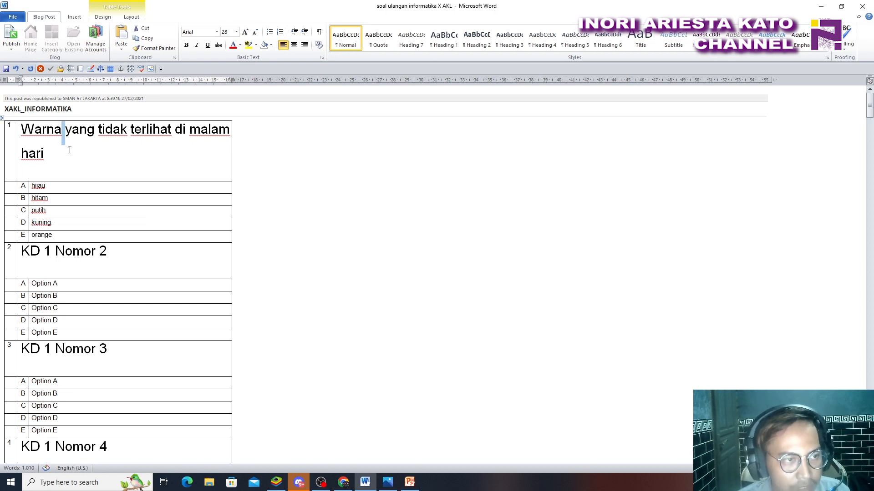
pyautogui.write('. . . .')
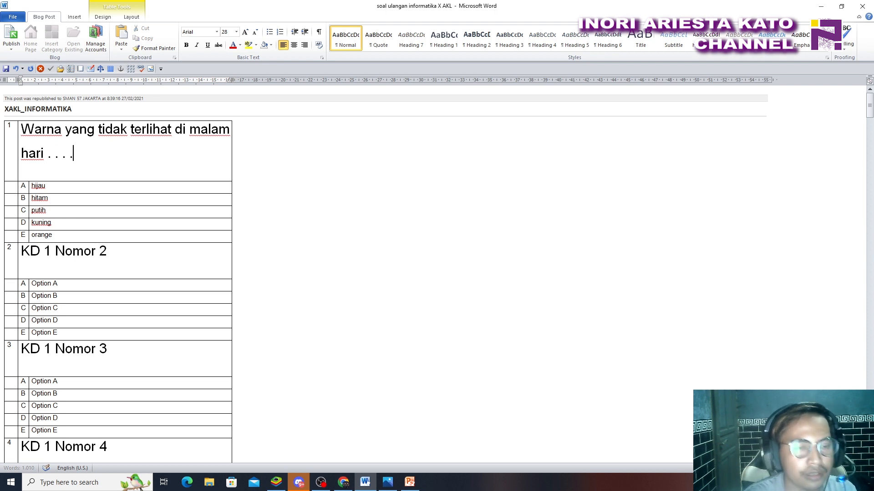
pyautogui.click(337, 252)
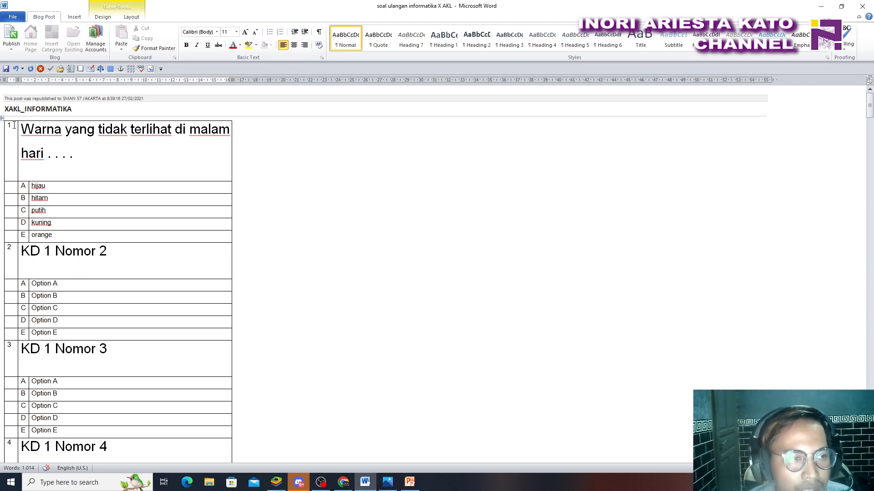
pyautogui.moveTo(15, 125); pyautogui.dragTo(118, 240)
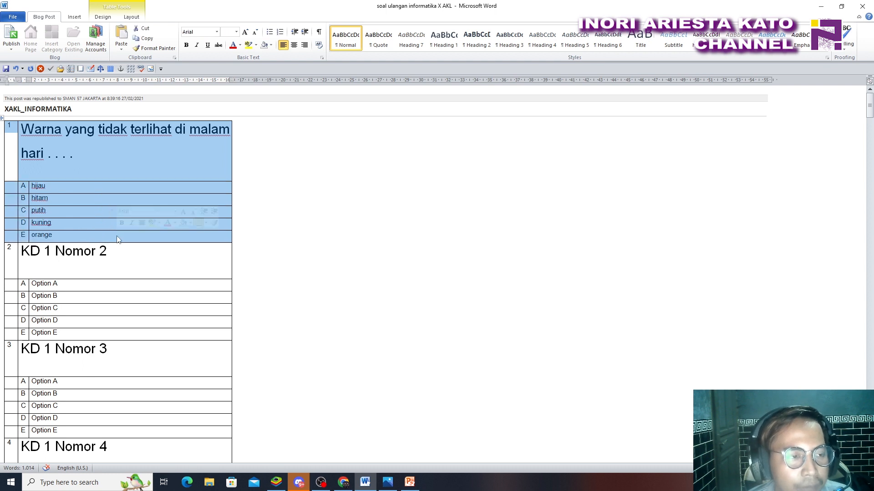
pyautogui.click(282, 199)
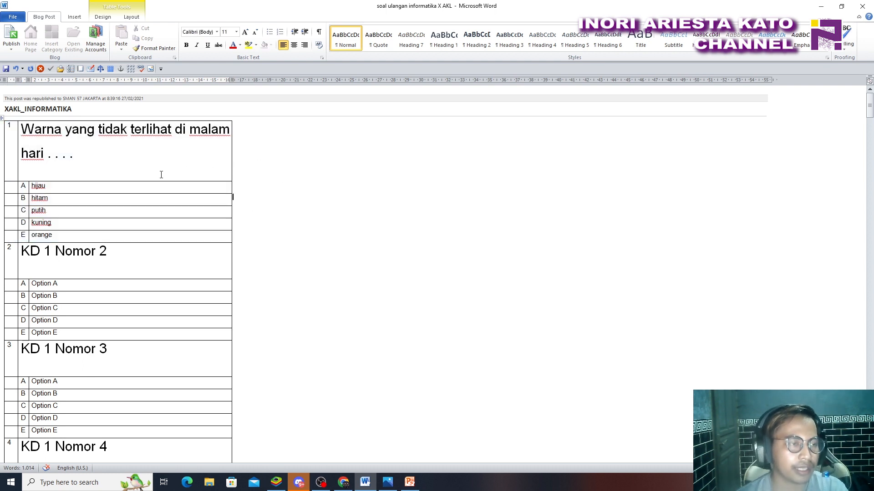
pyautogui.click(121, 185)
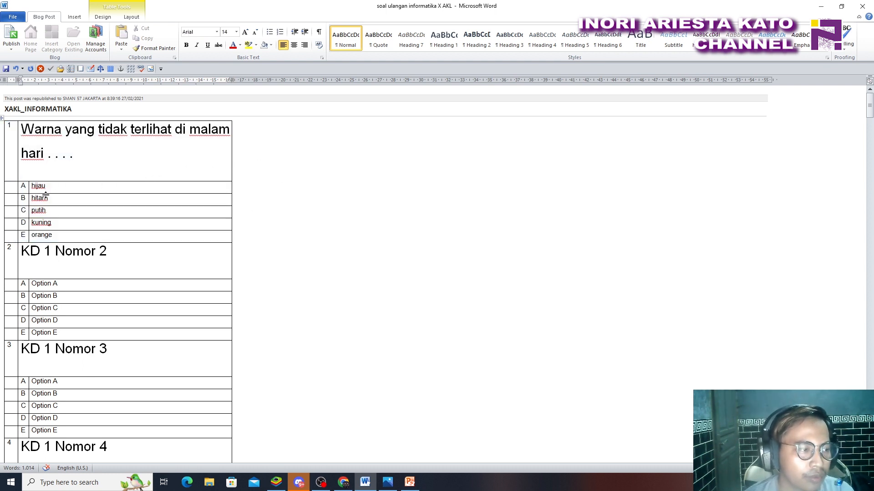
pyautogui.moveTo(25, 186); pyautogui.dragTo(228, 237)
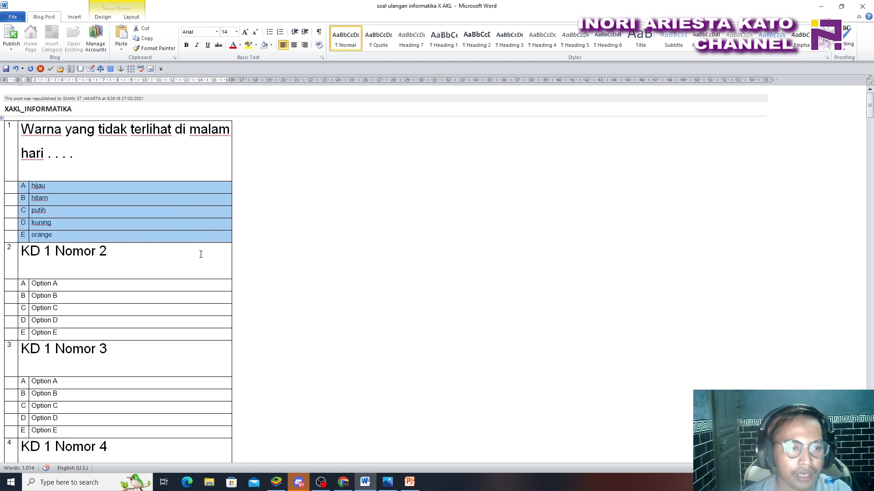
pyautogui.click(344, 178)
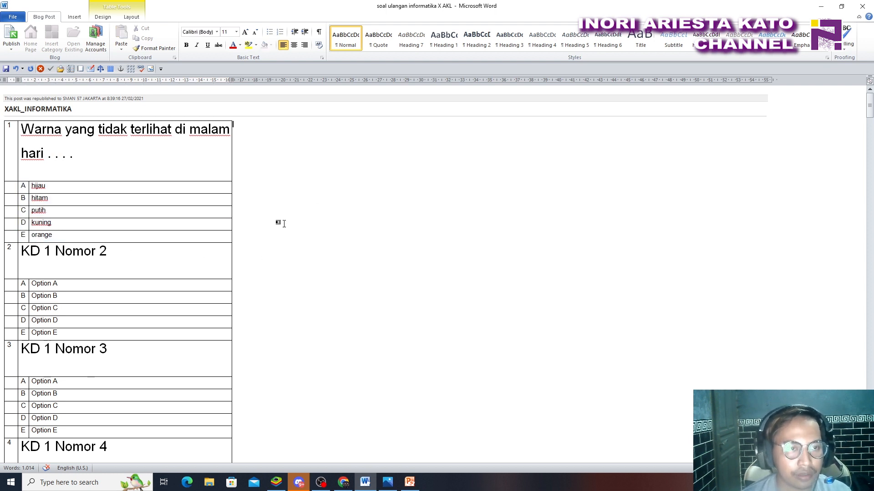
pyautogui.click(182, 176)
pyautogui.click(84, 271)
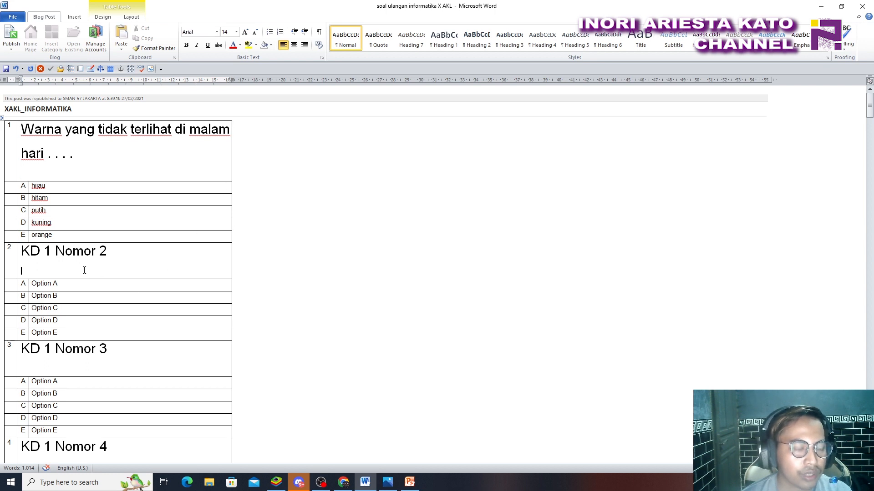
pyautogui.moveTo(22, 249); pyautogui.dragTo(90, 270)
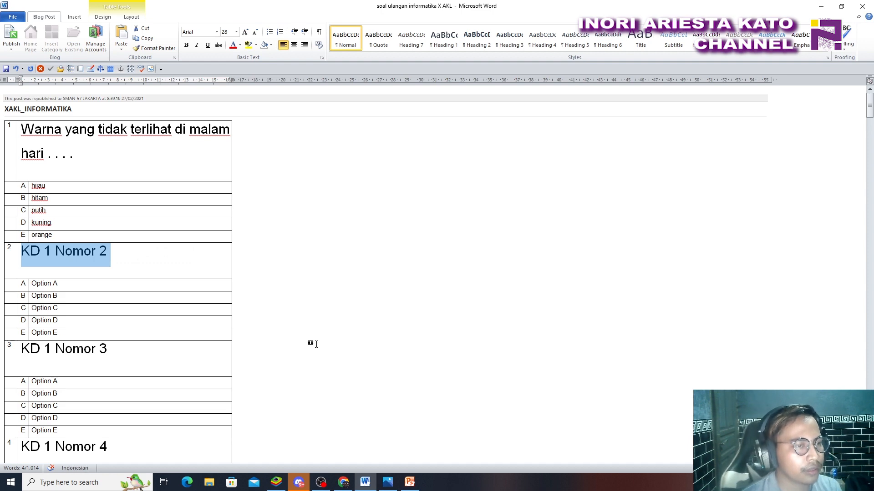
# Switch to the PowerPoint presentation and review the list of ANBK question models on slide 2
pyautogui.click(409, 482)
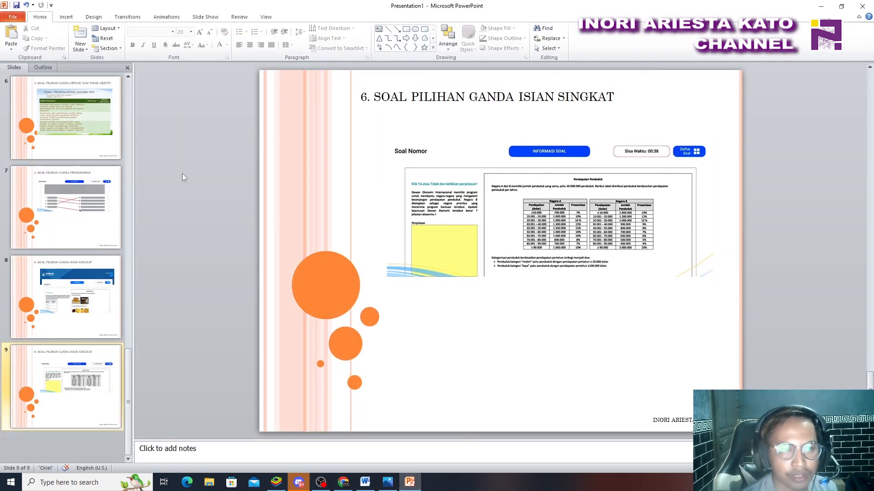
pyautogui.scroll(5, 63, 227)
pyautogui.click(79, 230)
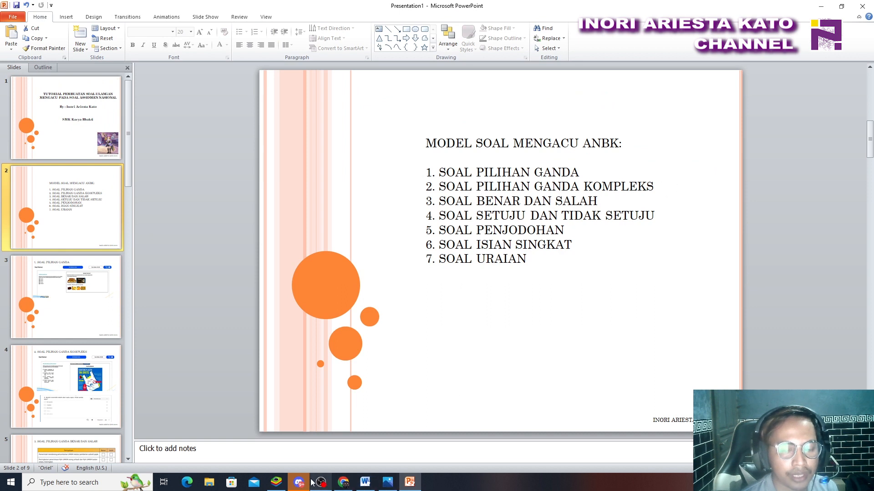
pyautogui.moveTo(369, 486)
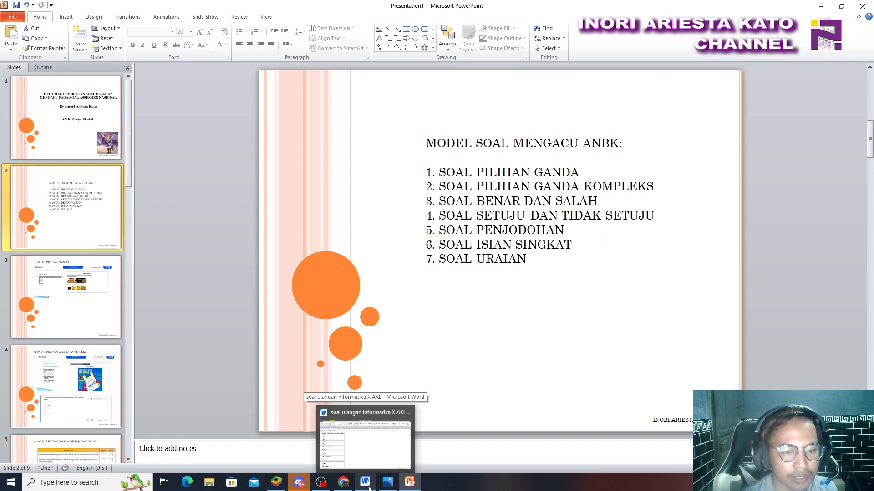
# Switch to the Word exam document, try to run the Checklist macro on question 2, and stop the halted macro
pyautogui.click(370, 486)
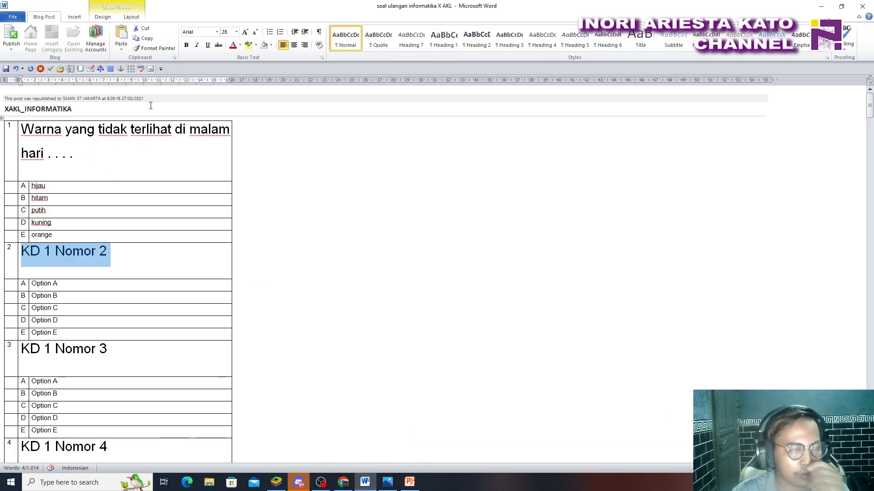
pyautogui.click(50, 70)
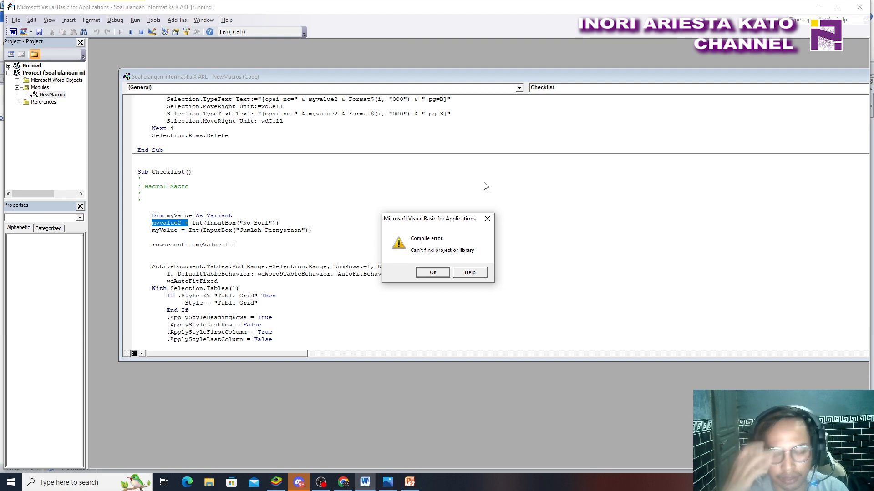
pyautogui.click(487, 219)
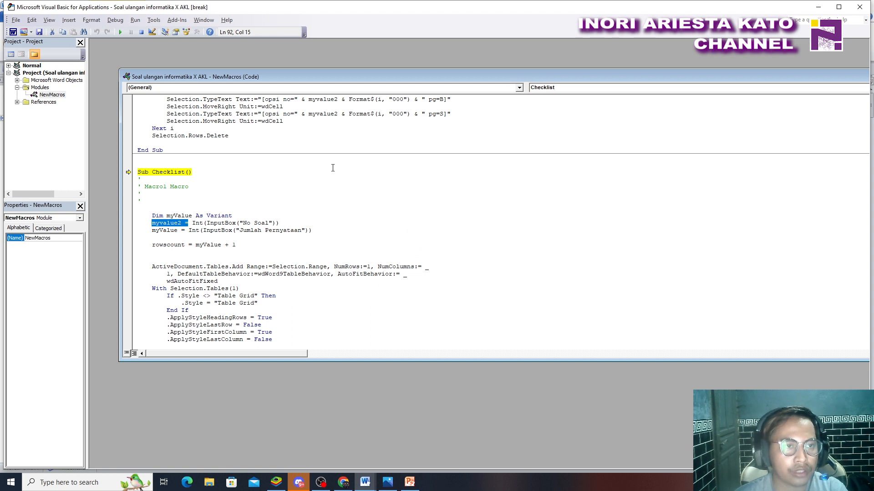
pyautogui.click(141, 32)
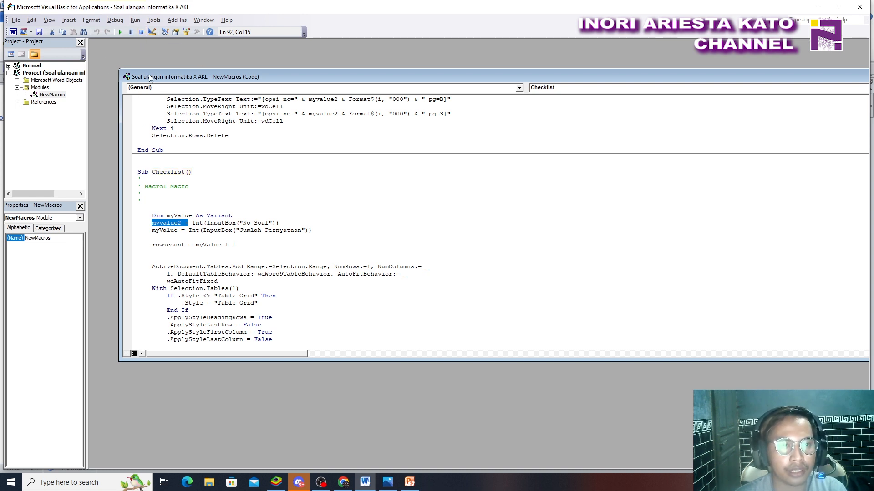
# Remove the "MISSING: Blog post.dotx" reference from the macro project and close the NewMacros code window
pyautogui.click(154, 20)
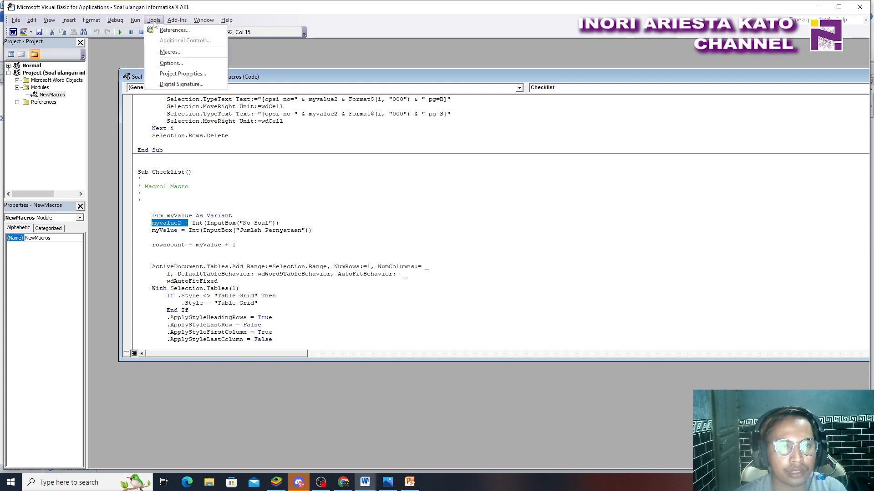
pyautogui.click(174, 30)
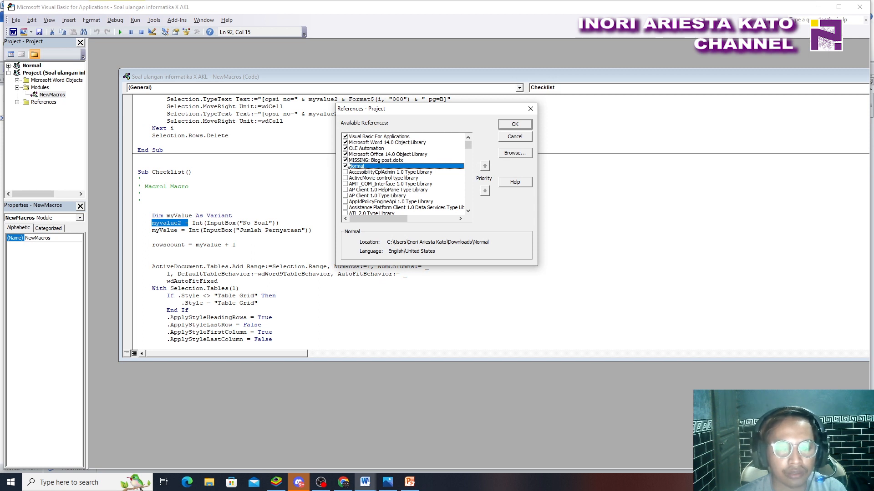
pyautogui.click(345, 160)
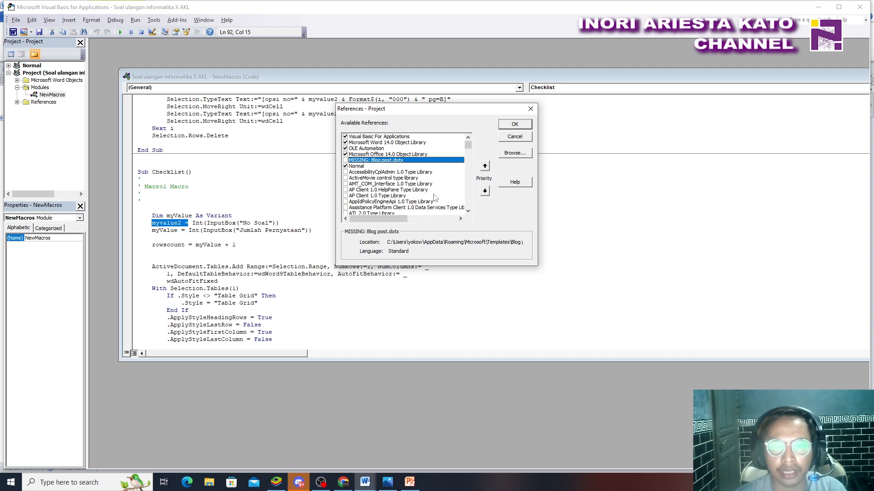
pyautogui.click(513, 130)
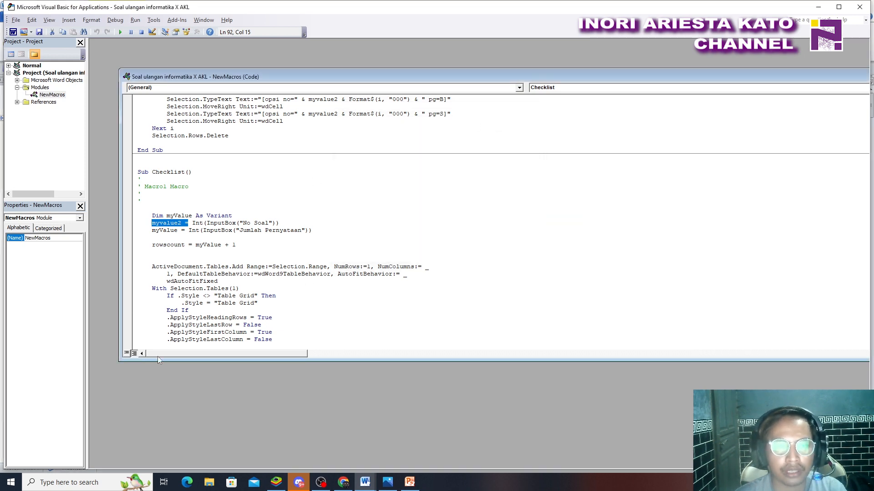
pyautogui.moveTo(812, 77); pyautogui.dragTo(716, 81)
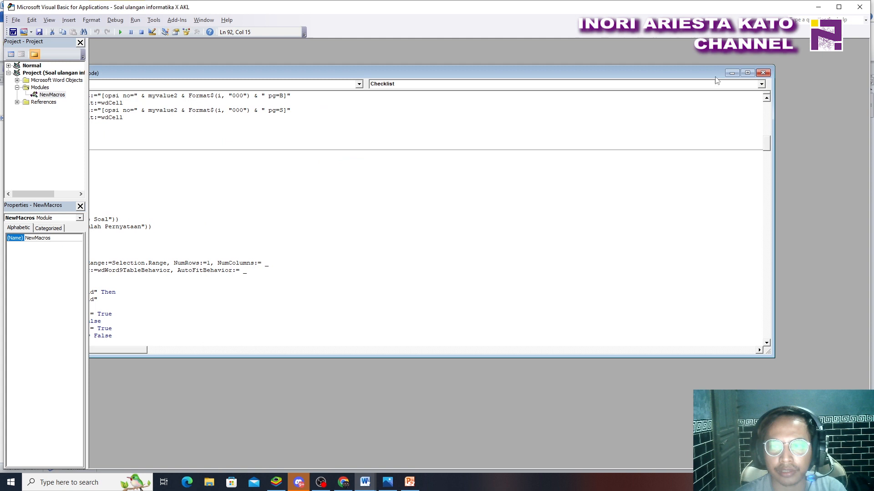
pyautogui.click(763, 73)
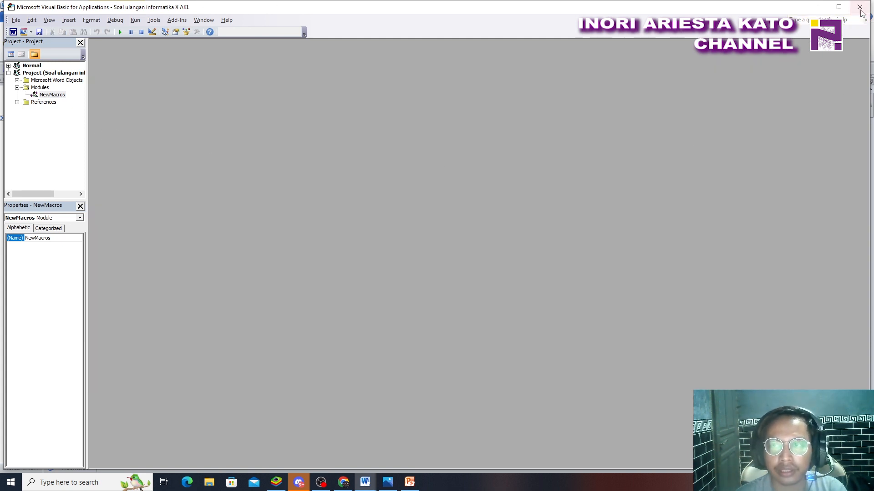
pyautogui.click(153, 20)
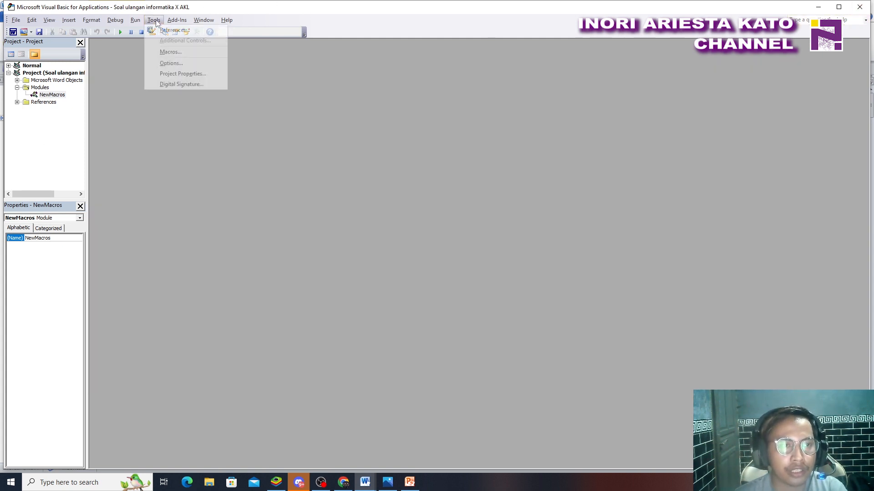
pyautogui.click(141, 115)
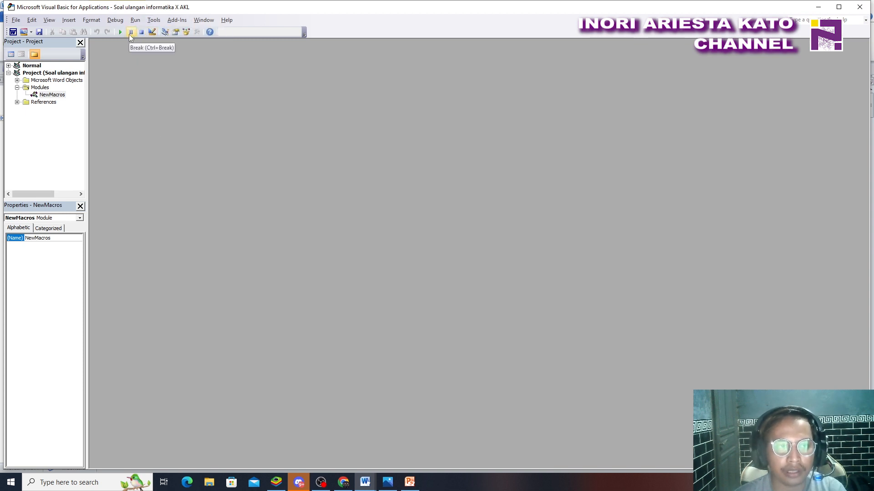
pyautogui.click(121, 33)
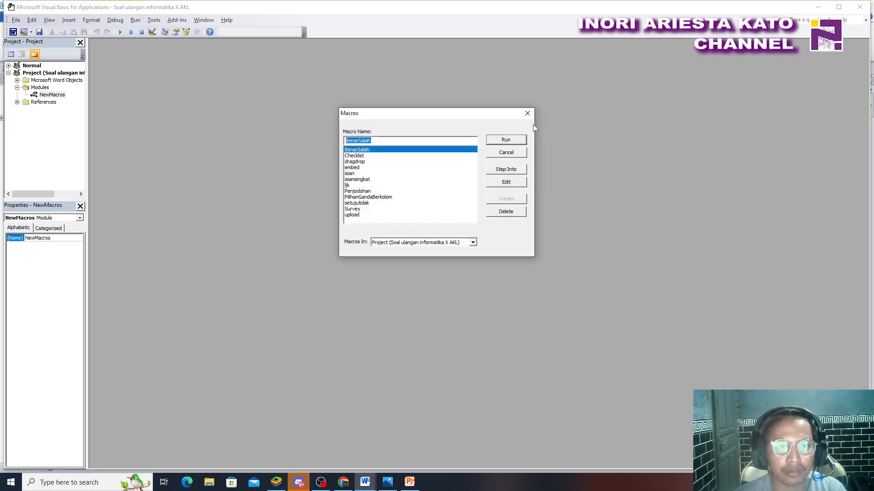
pyautogui.click(524, 113)
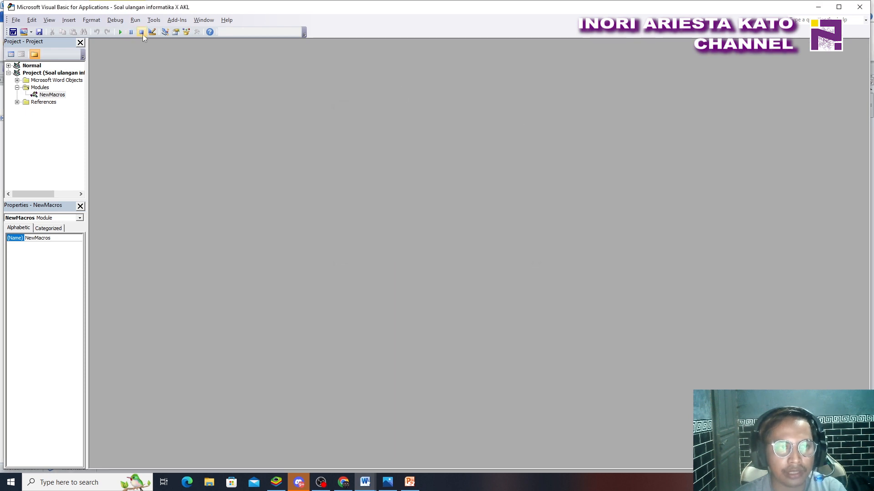
pyautogui.click(154, 20)
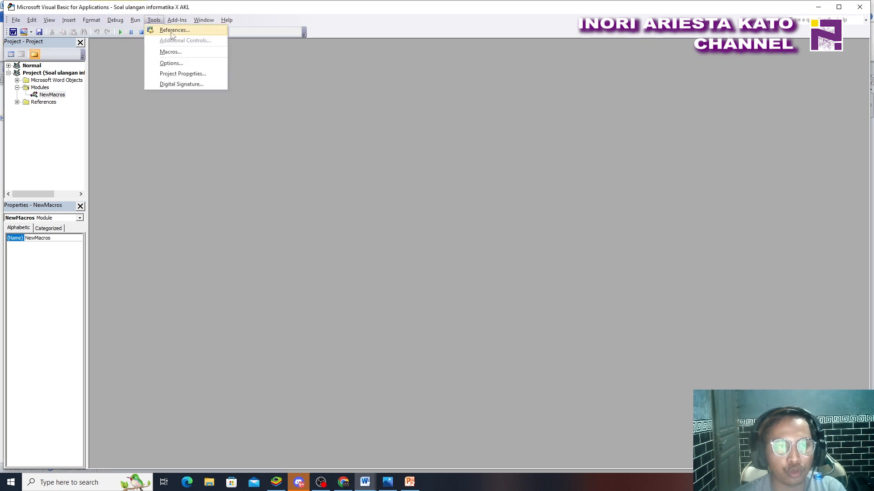
pyautogui.click(228, 110)
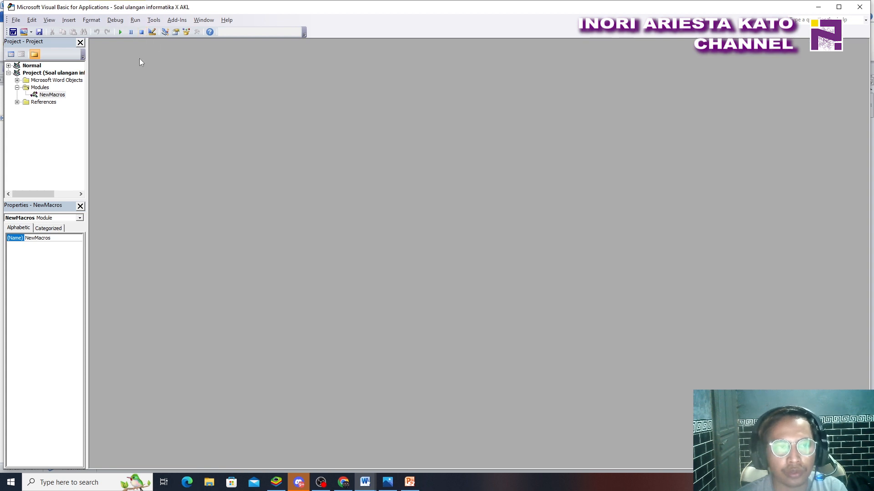
# Recheck the macro project's list of references without changing it, and close the Visual Basic editor
pyautogui.click(154, 20)
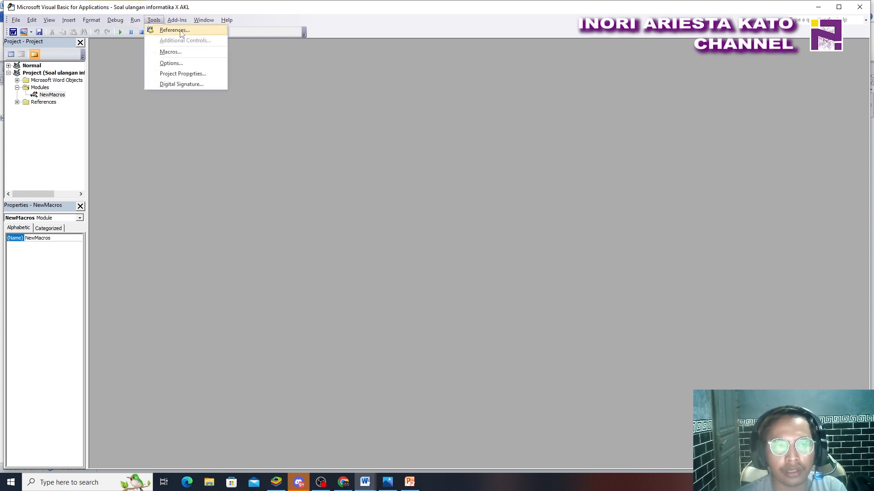
pyautogui.click(175, 30)
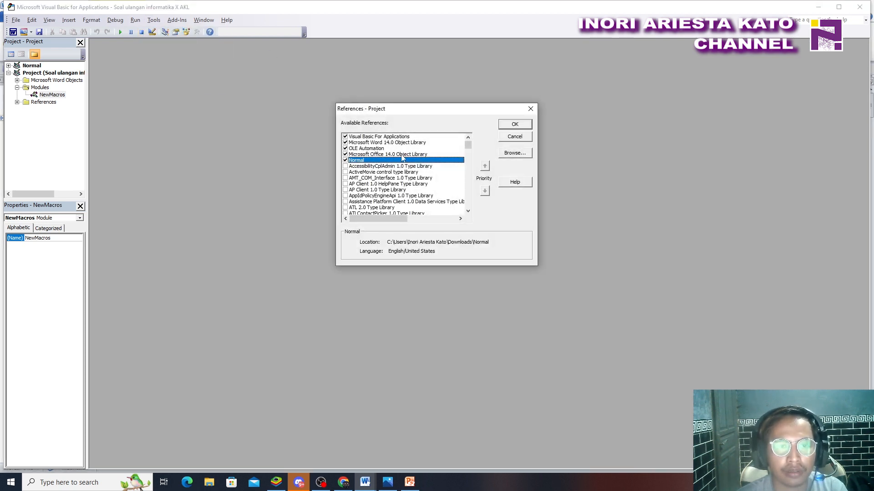
pyautogui.click(530, 108)
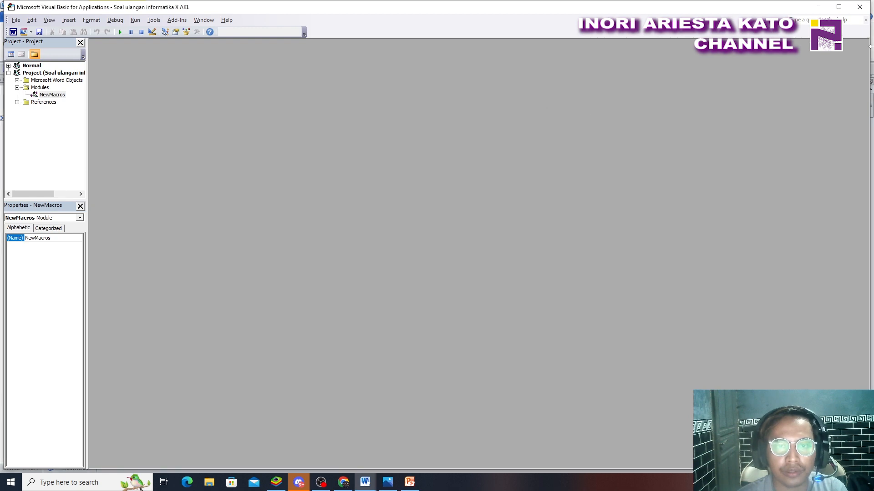
pyautogui.click(856, 13)
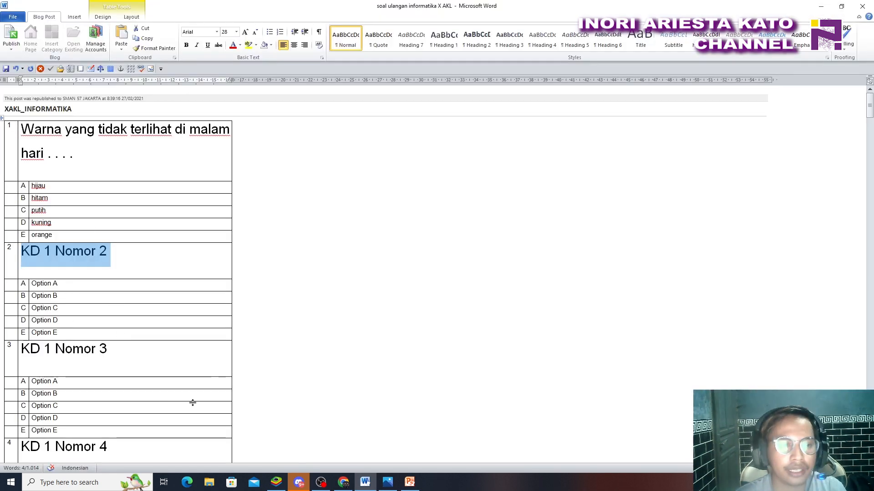
# Clear the placeholder text "KD 1 Nomor 2" from question 2
pyautogui.click(114, 252)
pyautogui.moveTo(119, 258); pyautogui.dragTo(42, 241)
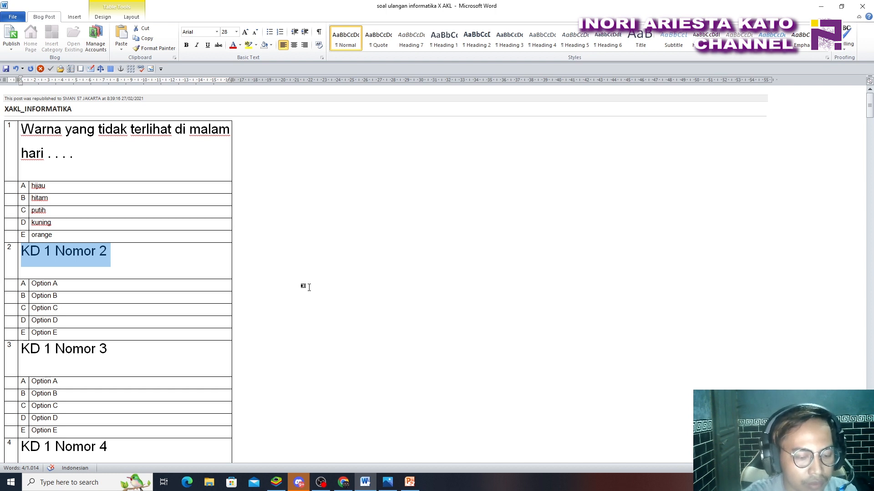
pyautogui.click(135, 268)
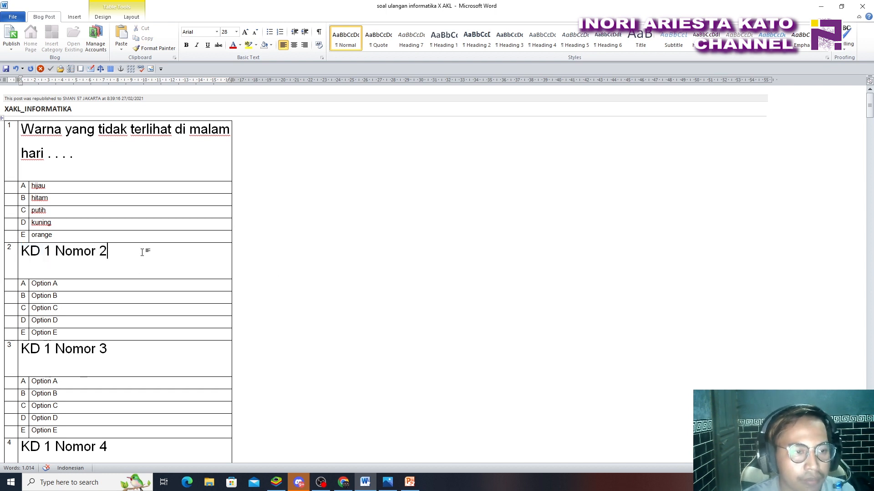
pyautogui.moveTo(146, 250); pyautogui.dragTo(21, 251)
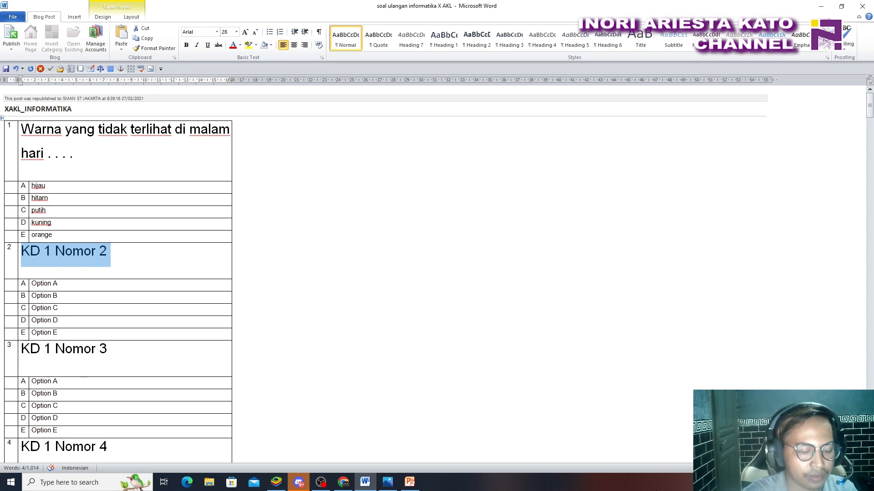
pyautogui.write('APA')
pyautogui.press('BackSpace')
pyautogui.press('BackSpace')
pyautogui.press('BackSpace')
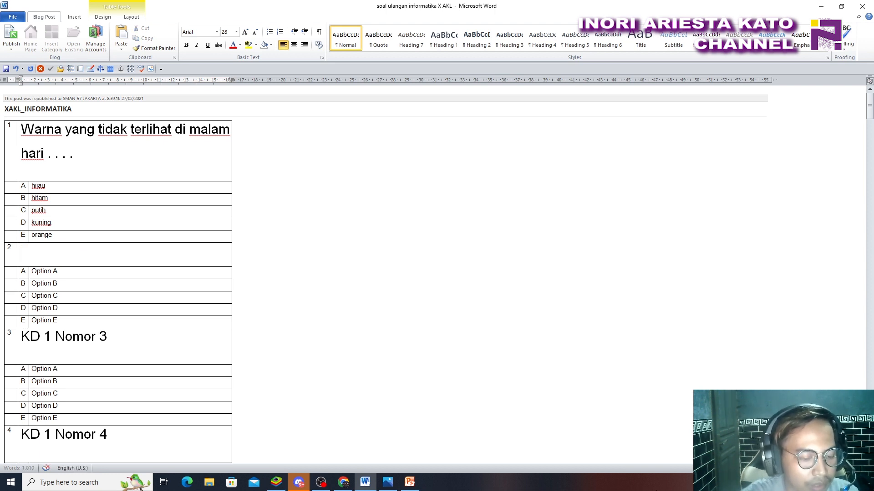
# Enter "Yang termasuk ke dalam waktu Indonersia bagian barat adalah . . ." as question 2's text and add a new line below it
pyautogui.write('Yang termasuk')
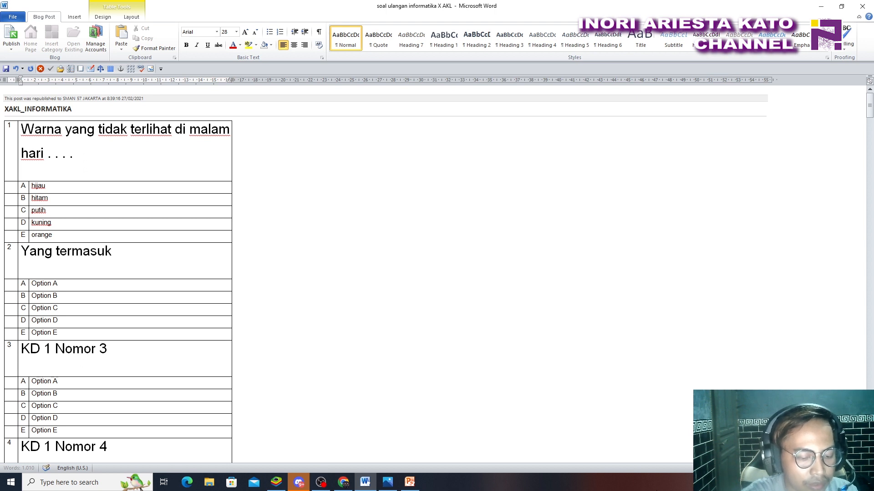
pyautogui.write(' ke dalam ')
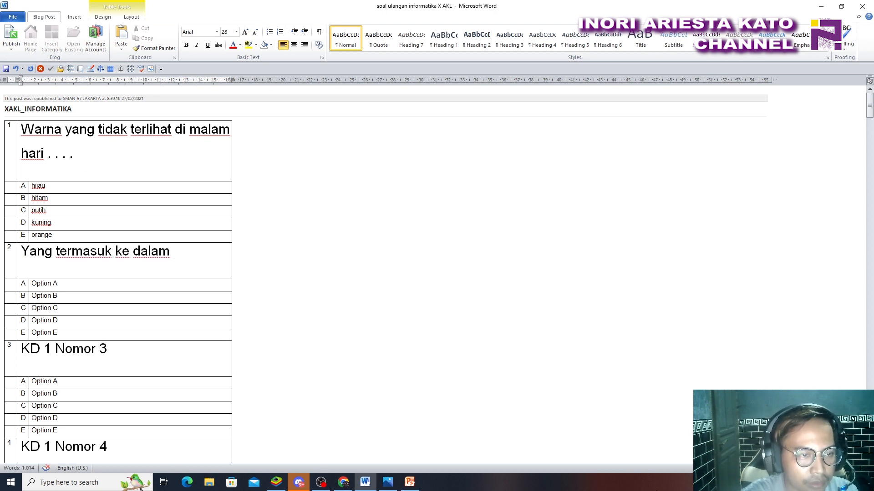
pyautogui.write('waktu')
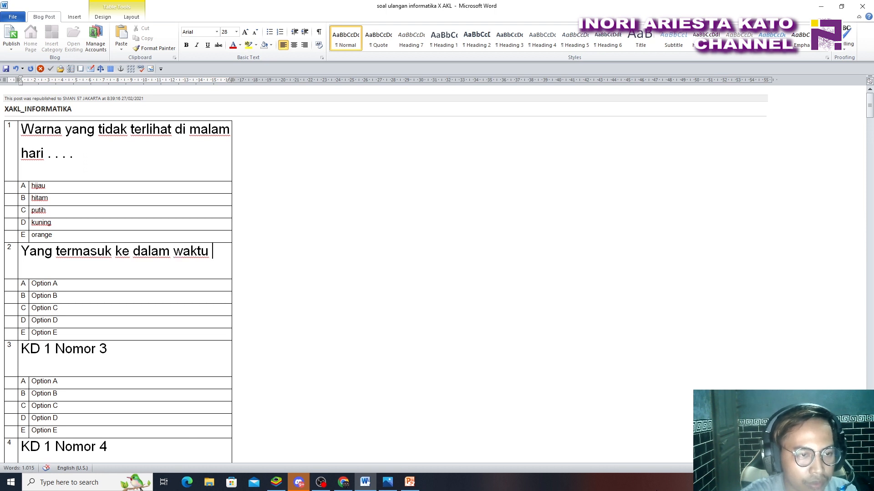
pyautogui.write(' In')
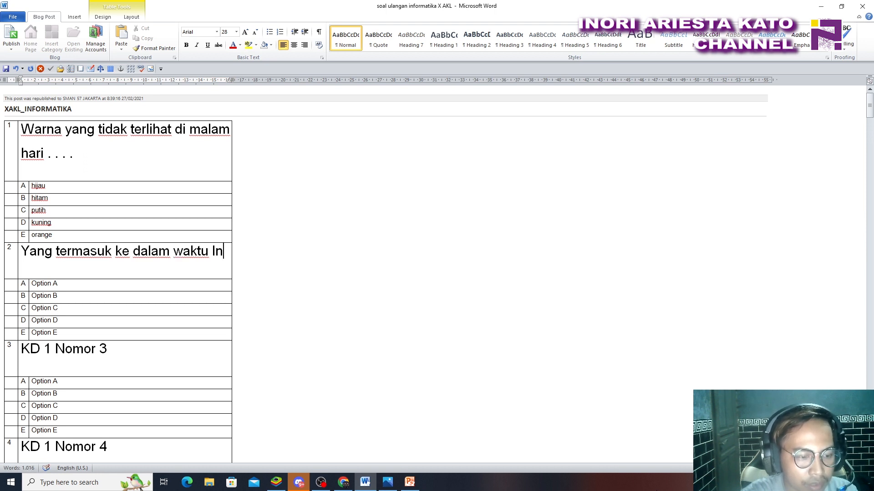
pyautogui.write('donersia ')
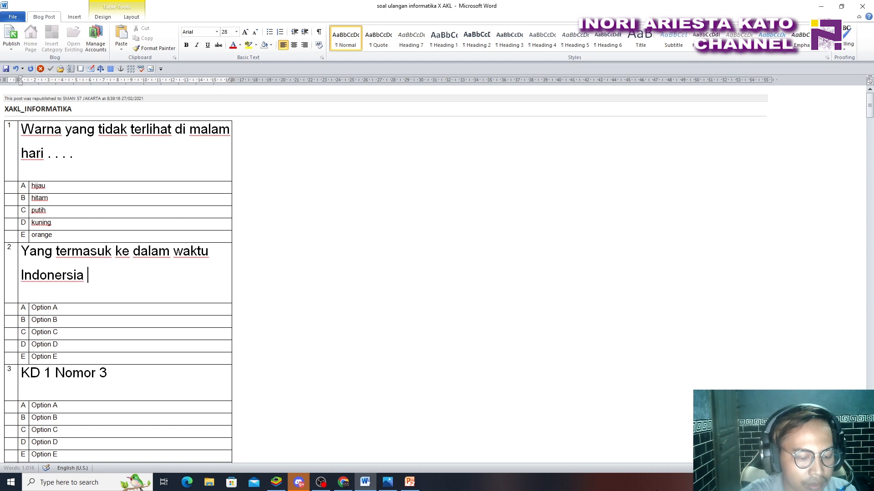
pyautogui.write('bagian bar')
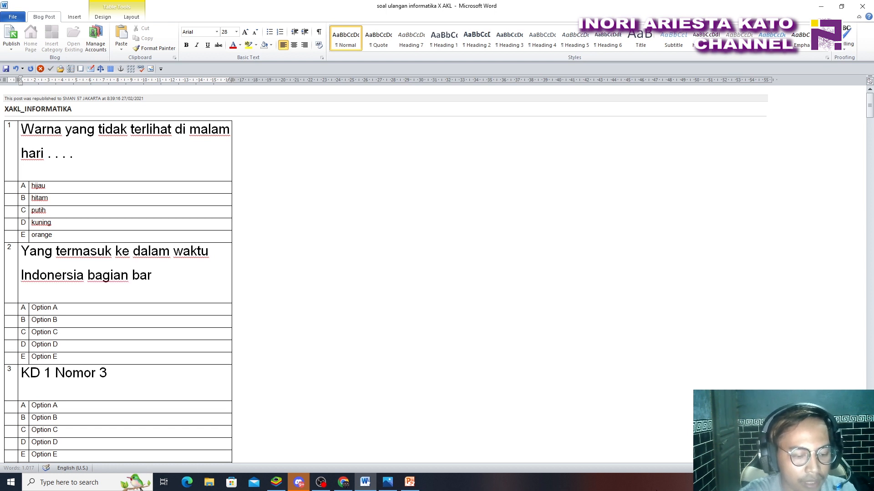
pyautogui.write('at a')
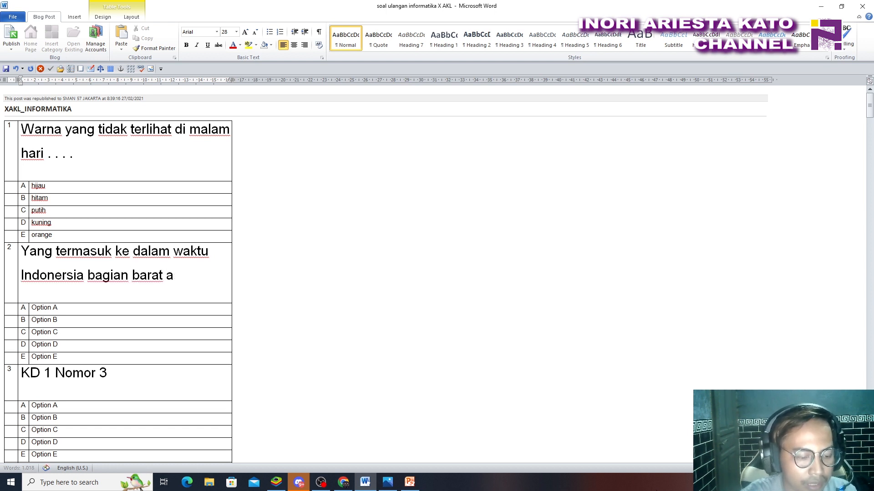
pyautogui.write('dalah . . .')
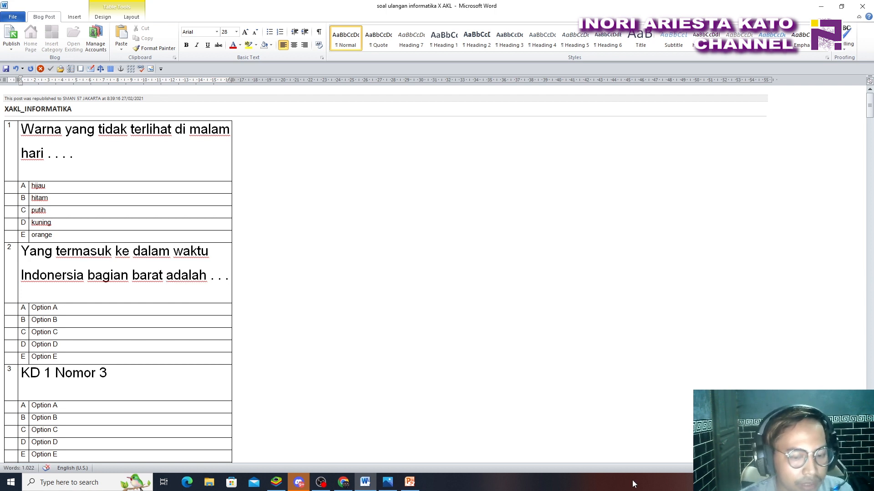
pyautogui.press('Return')
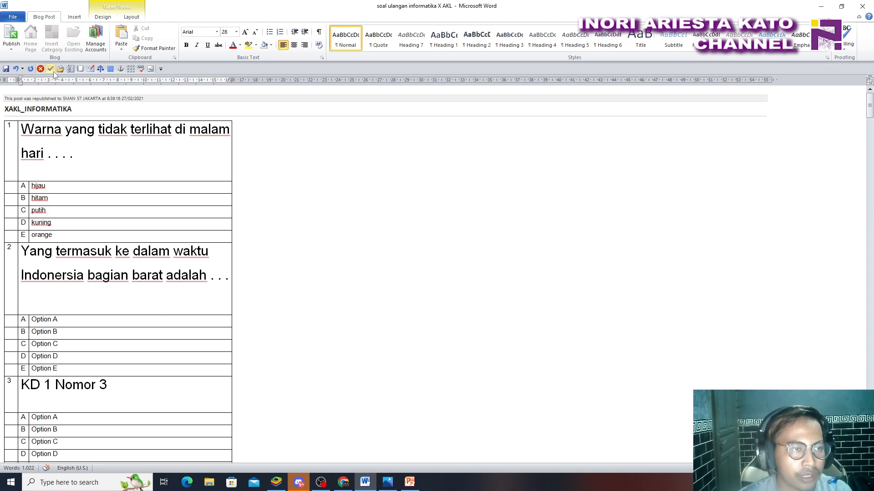
# Run the checklist macro to insert a statement table in question 2, with question number 2 and 5 statements
pyautogui.click(53, 71)
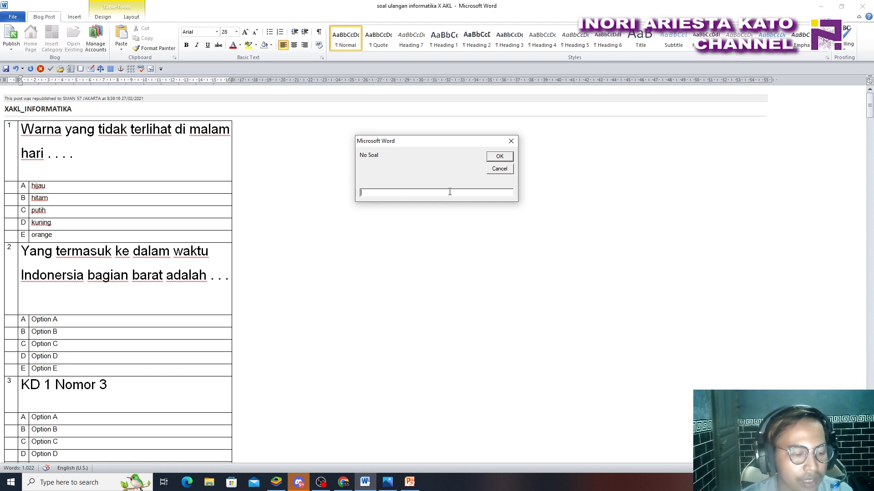
pyautogui.write('2')
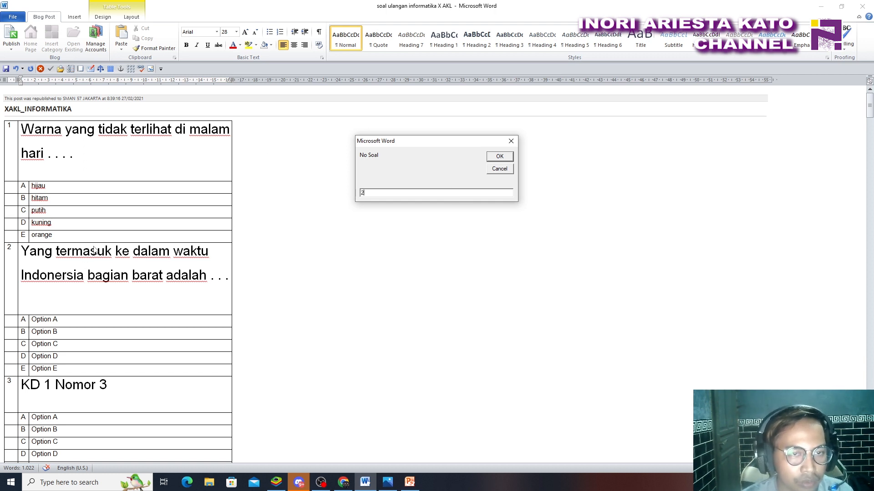
pyautogui.click(499, 157)
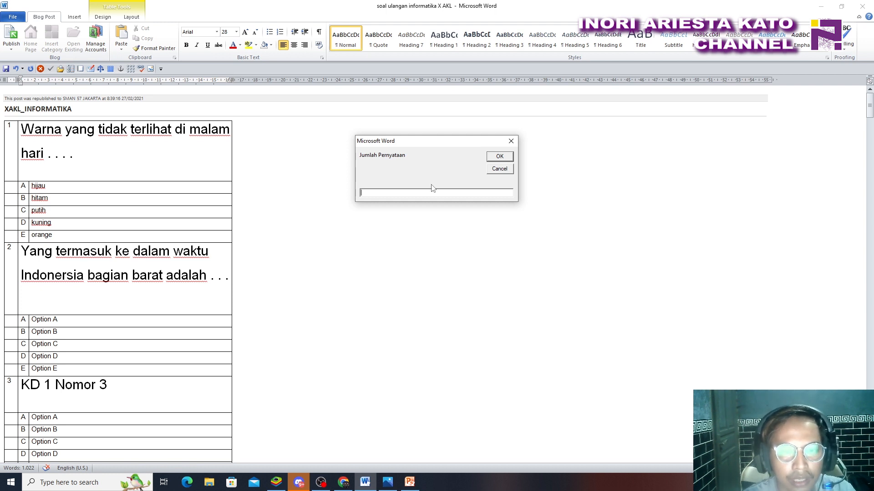
pyautogui.write('5')
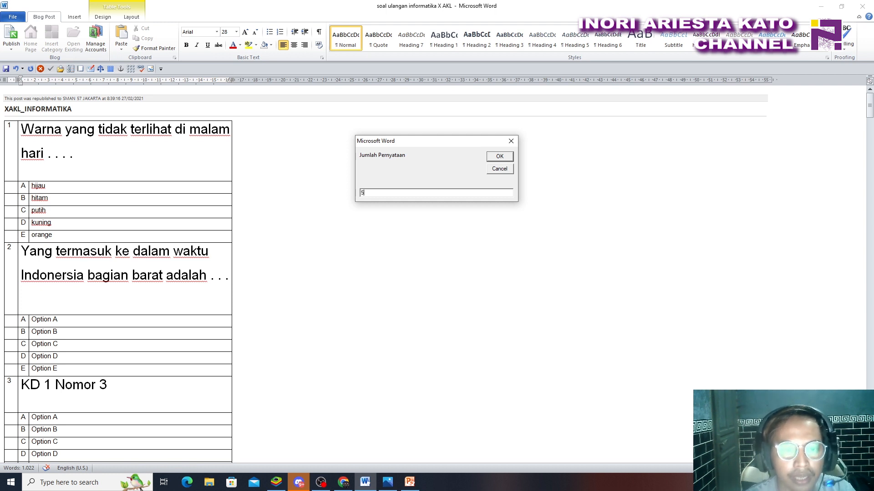
pyautogui.click(499, 157)
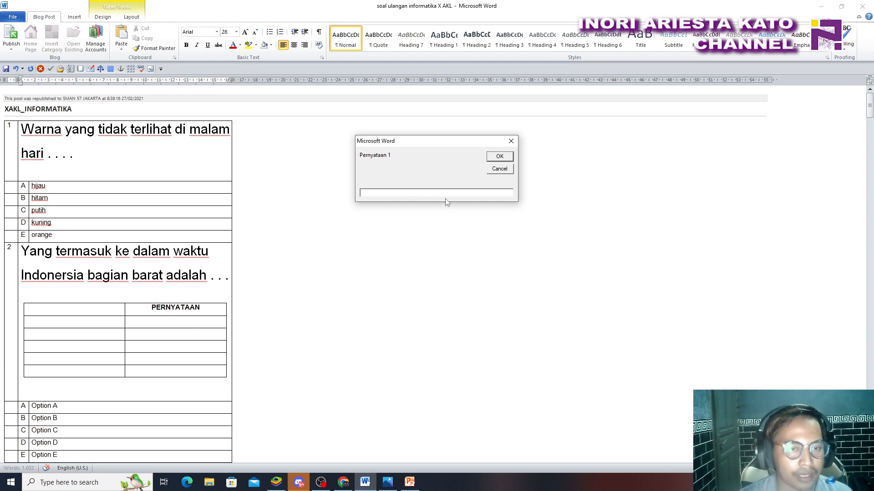
# Enter "Bali", "Jakarta" and "Medan" as statements 1 to 3 of question 2's checklist table
pyautogui.write('B')
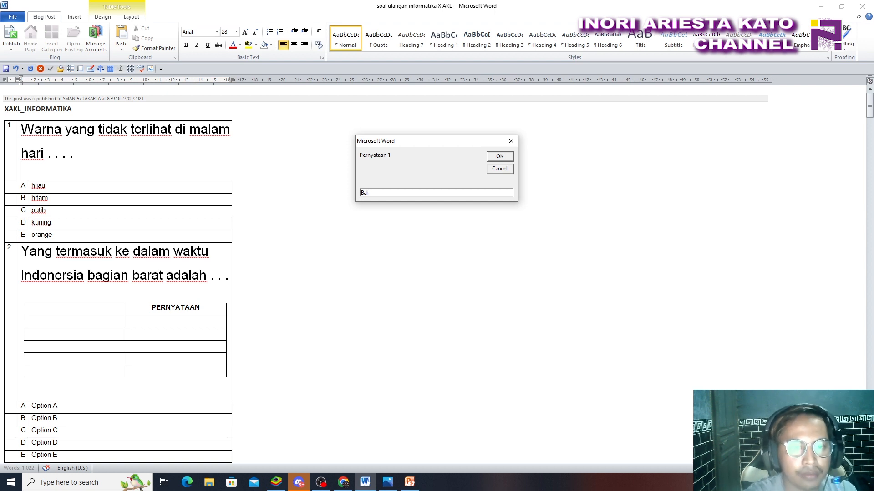
pyautogui.write('ali')
pyautogui.click(505, 156)
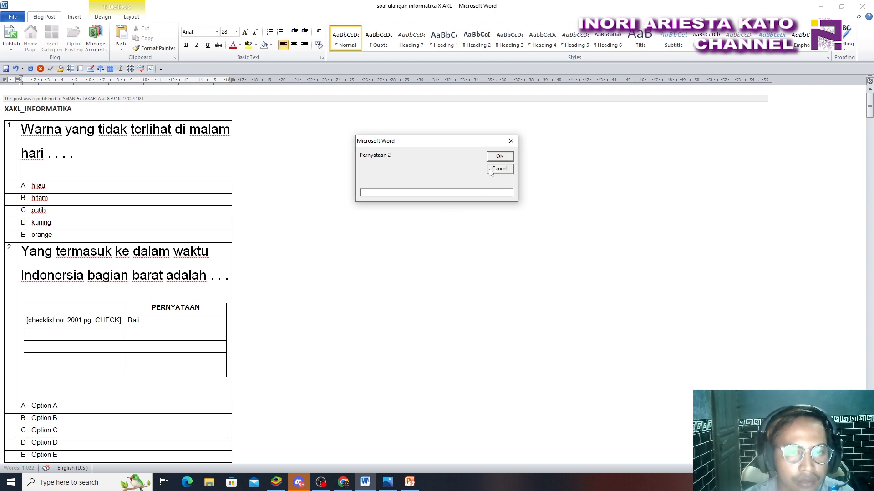
pyautogui.write('Jakarta')
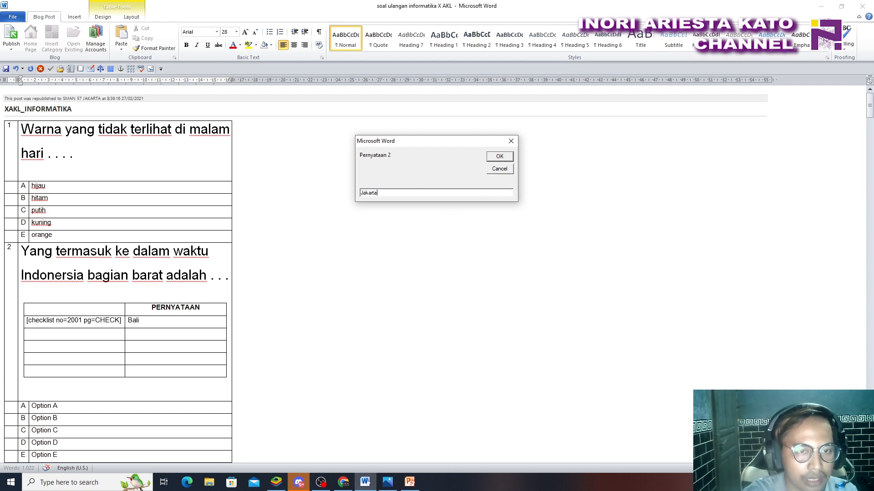
pyautogui.click(505, 157)
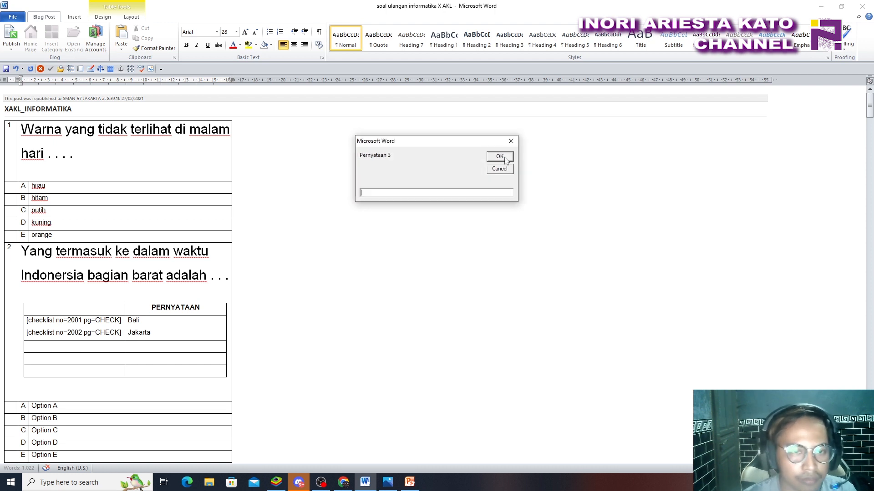
pyautogui.write('Medan')
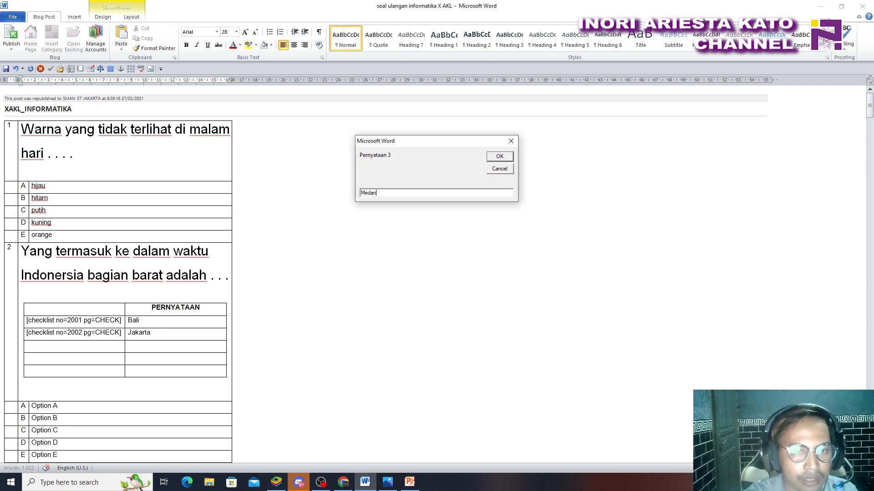
pyautogui.click(490, 158)
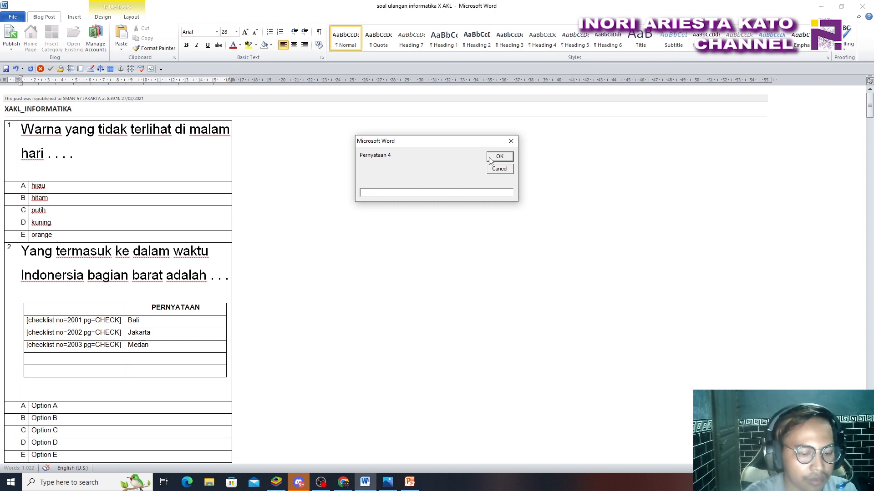
# Enter "Papua" and "Maluku" as statements 4 and 5 to complete question 2's checklist table
pyautogui.write('Pap')
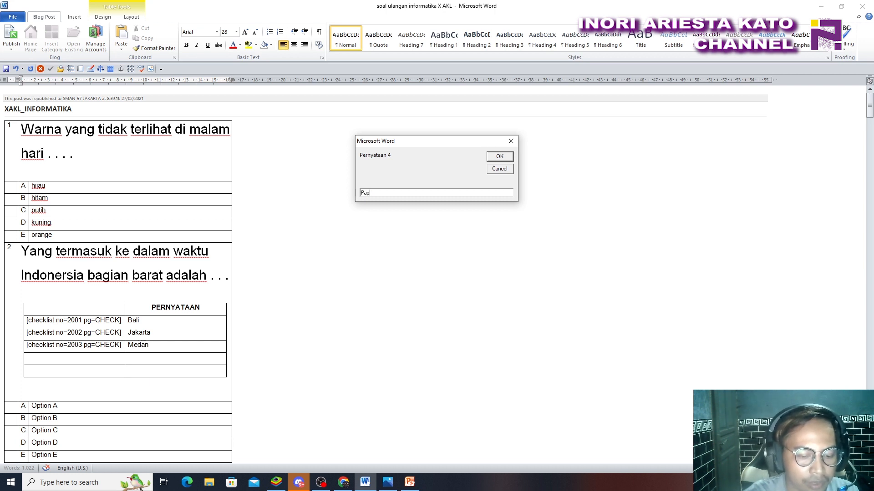
pyautogui.write('ua')
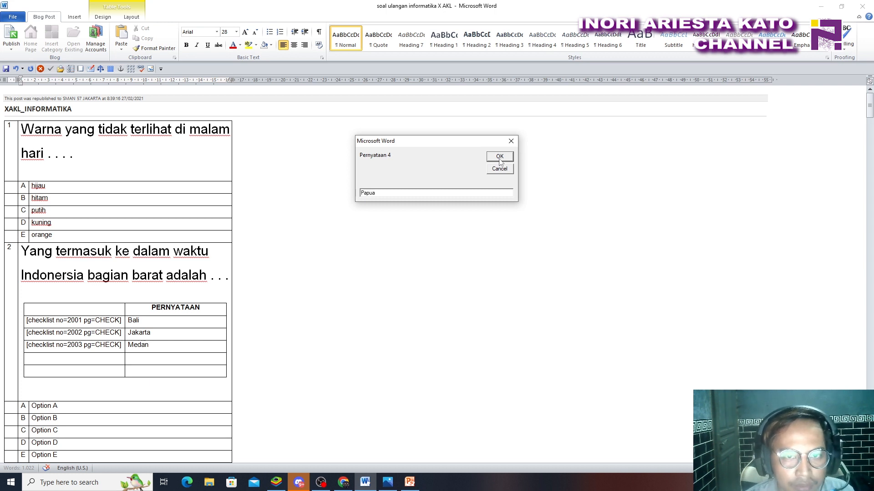
pyautogui.click(500, 158)
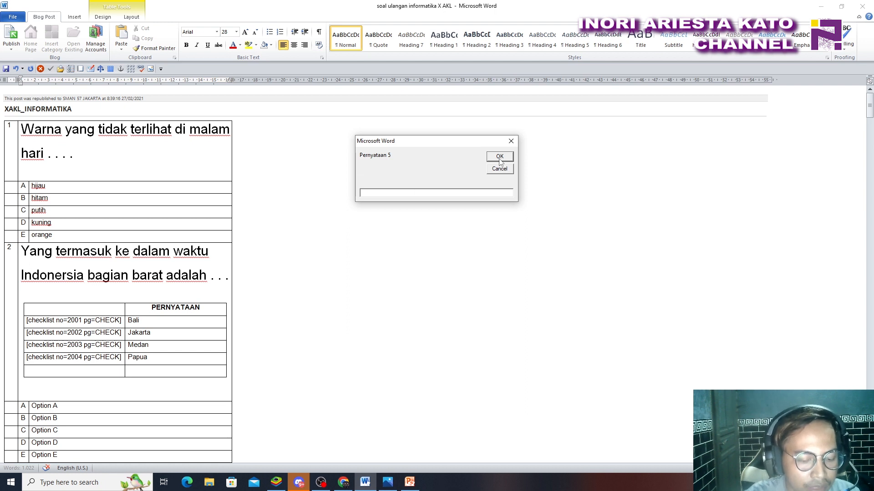
pyautogui.write('Ma')
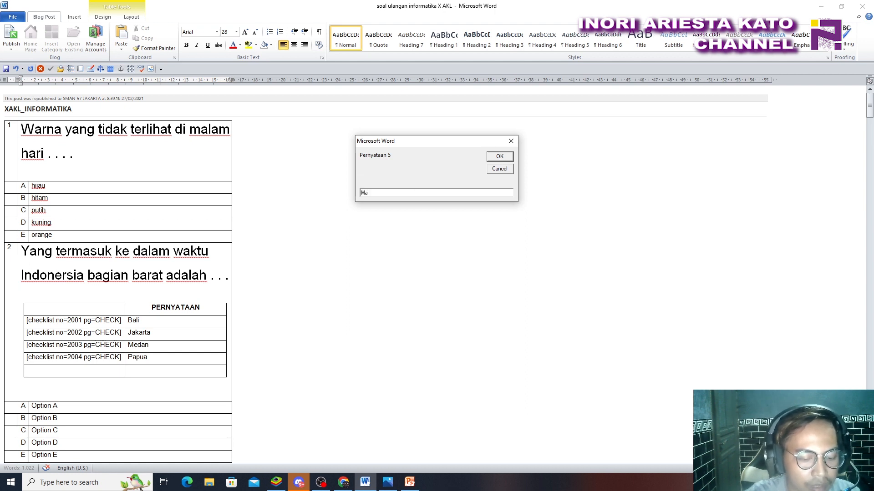
pyautogui.write('l')
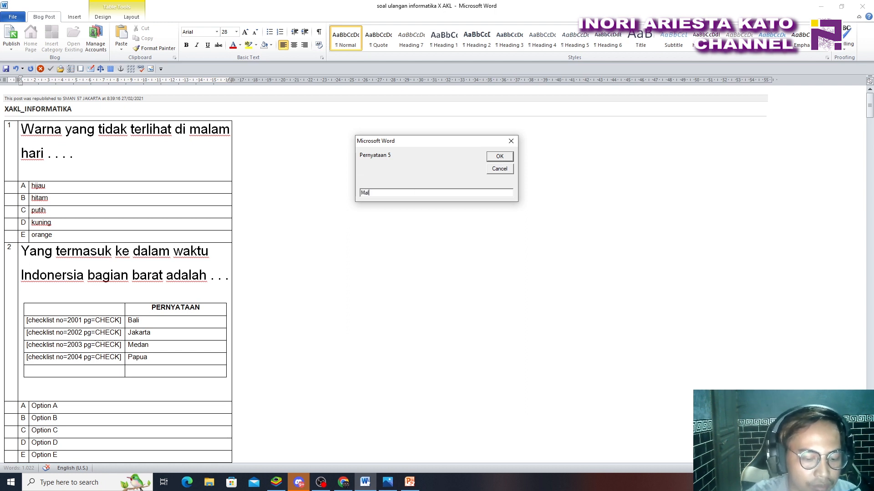
pyautogui.write('uku')
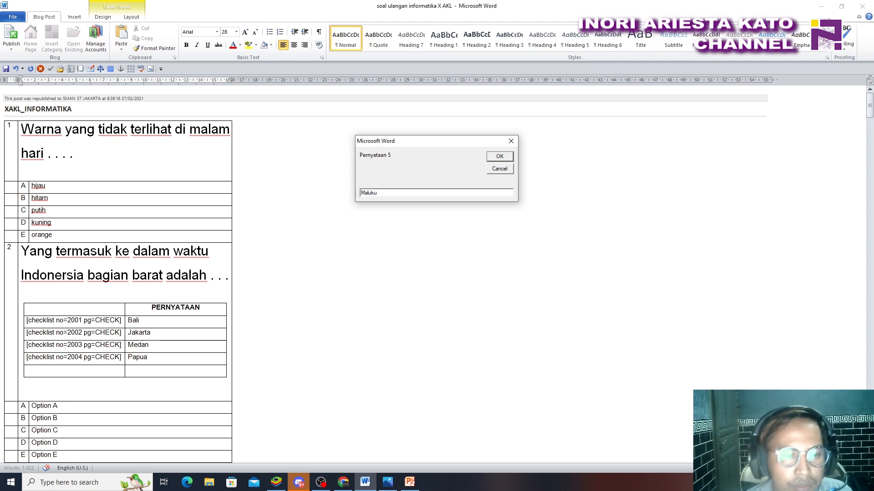
pyautogui.click(499, 157)
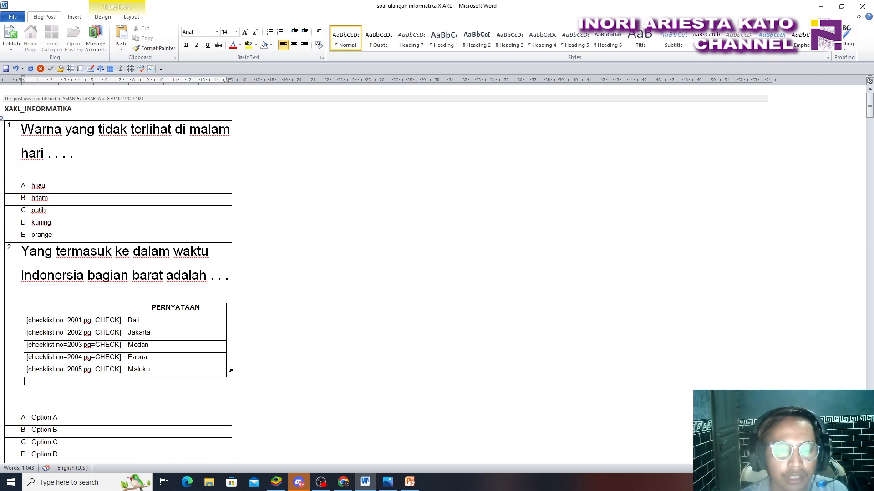
# Clear question 2's placeholder answers A to E and enter "SIMPAN" as option A only
pyautogui.scroll(-1, 336, 331)
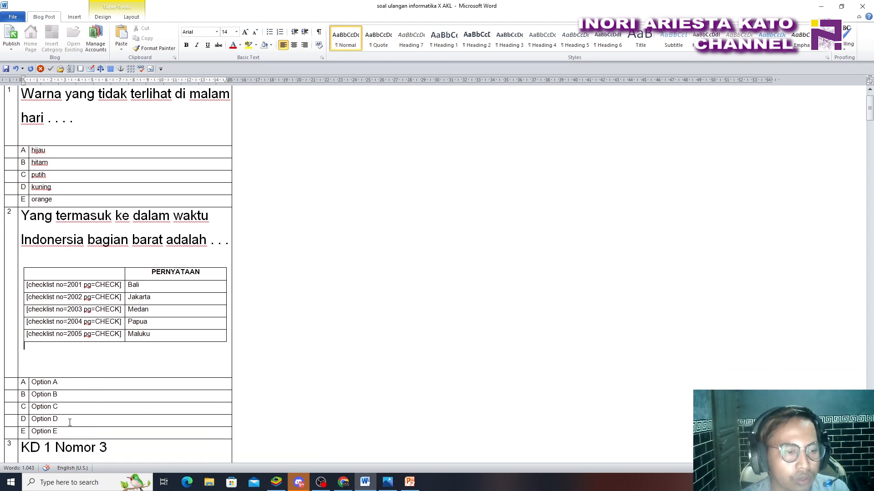
pyautogui.moveTo(74, 432); pyautogui.dragTo(73, 383)
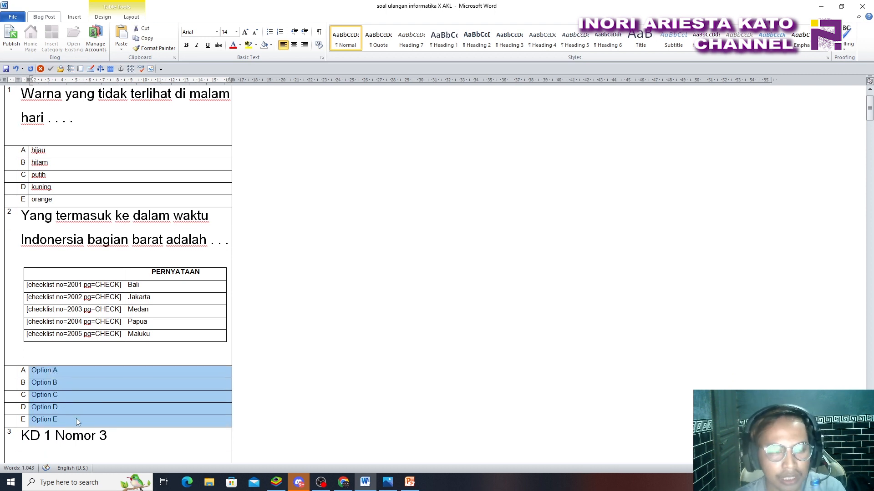
pyautogui.press('Delete')
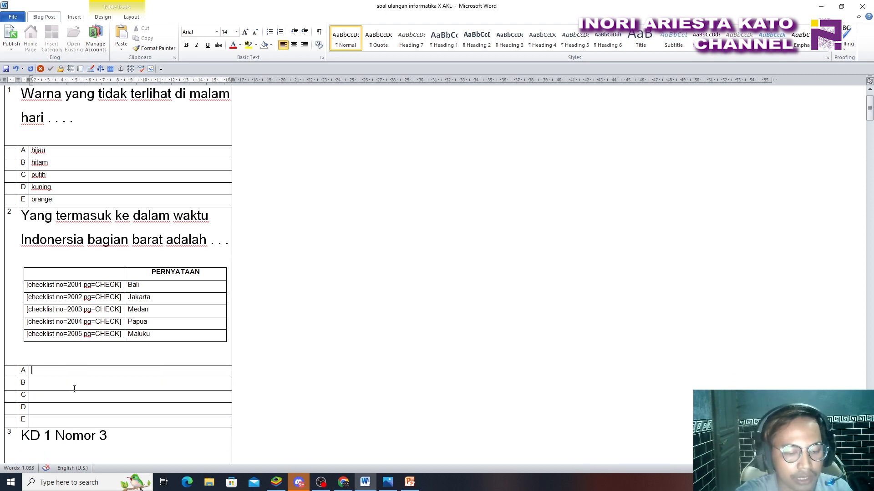
pyautogui.write('SIMPAN')
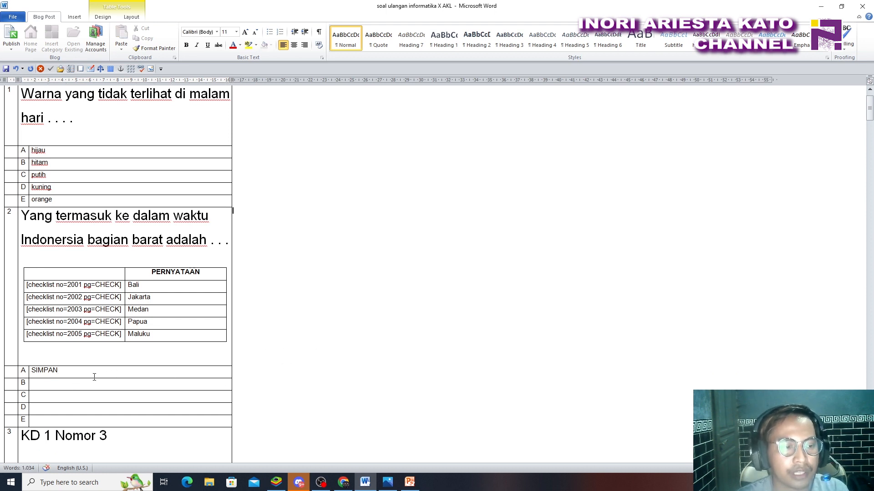
pyautogui.moveTo(59, 370); pyautogui.dragTo(42, 374)
pyautogui.press('BackSpace')
pyautogui.write('SIMPAN')
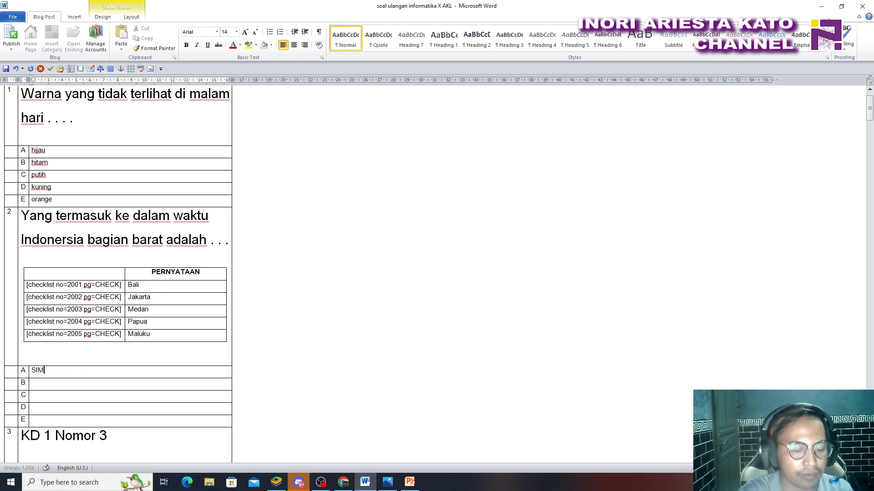
pyautogui.click(273, 336)
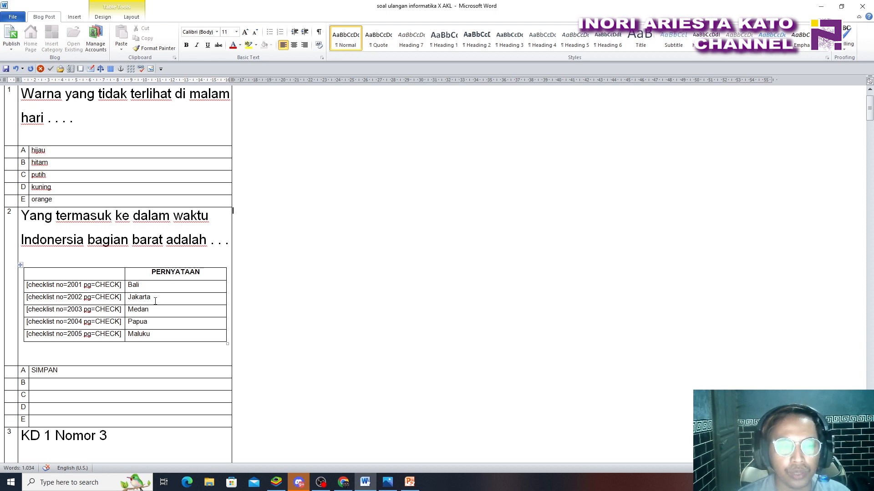
# Switch to the PowerPoint presentation, review the complex multiple-choice and "Benar dan Salah" question slides, and return to the Word document
pyautogui.scroll(-3, 322, 266)
pyautogui.scroll(-2, 321, 269)
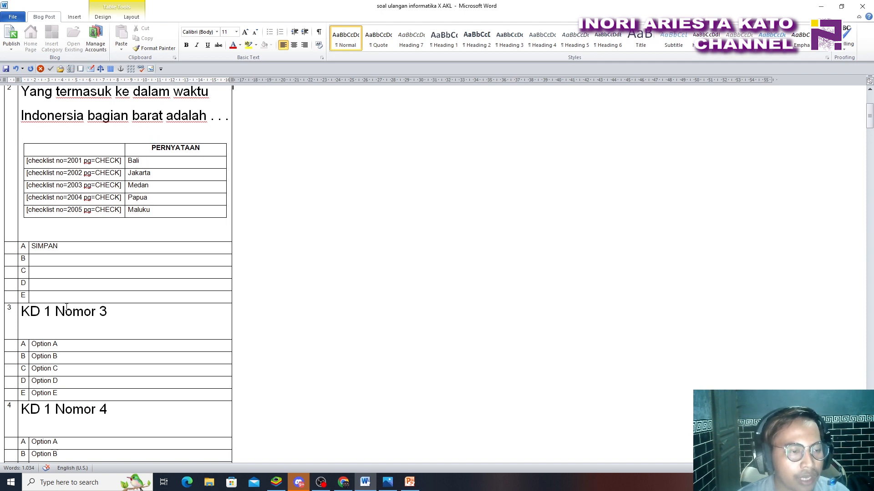
pyautogui.hotkey('alt', 'Tab')
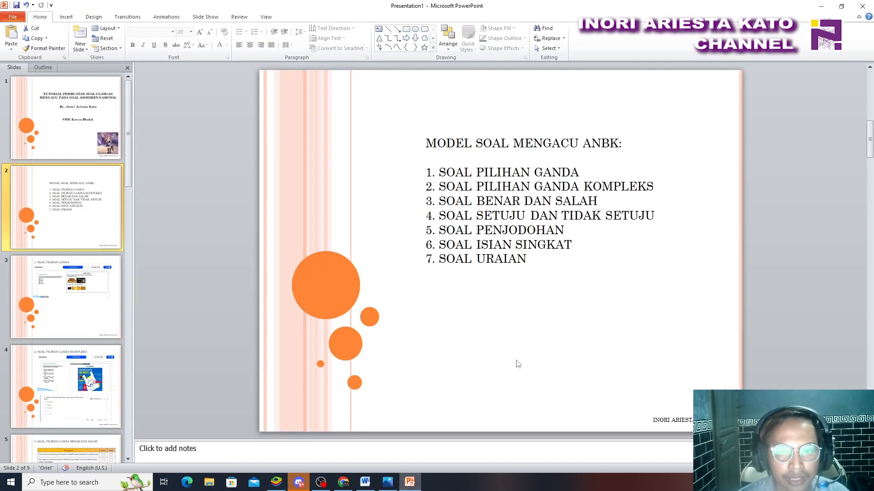
pyautogui.click(66, 378)
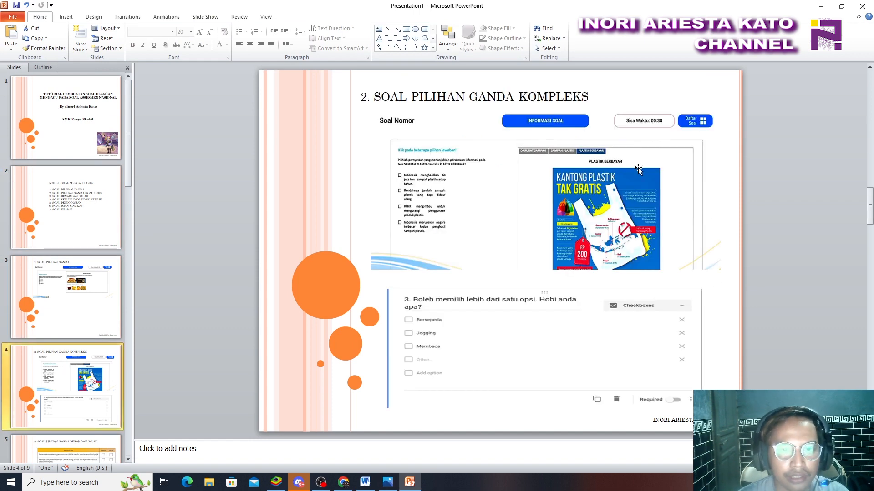
pyautogui.scroll(-3, 70, 370)
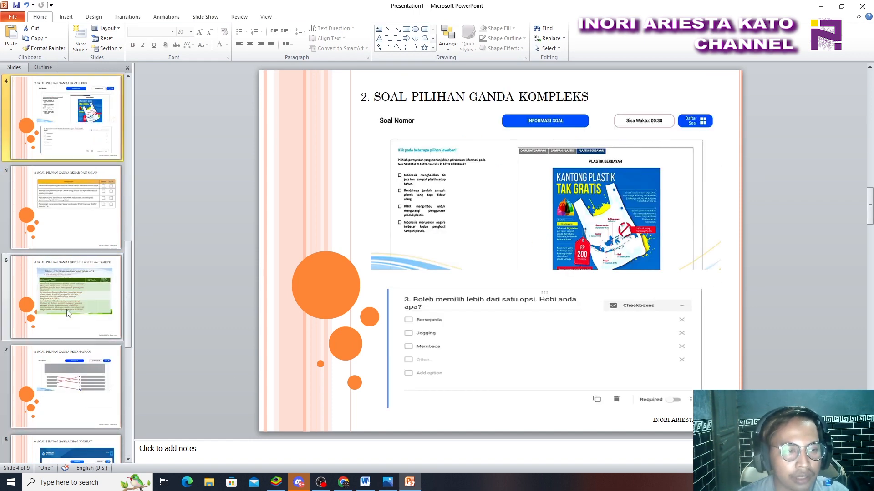
pyautogui.scroll(1, 81, 164)
pyautogui.click(69, 291)
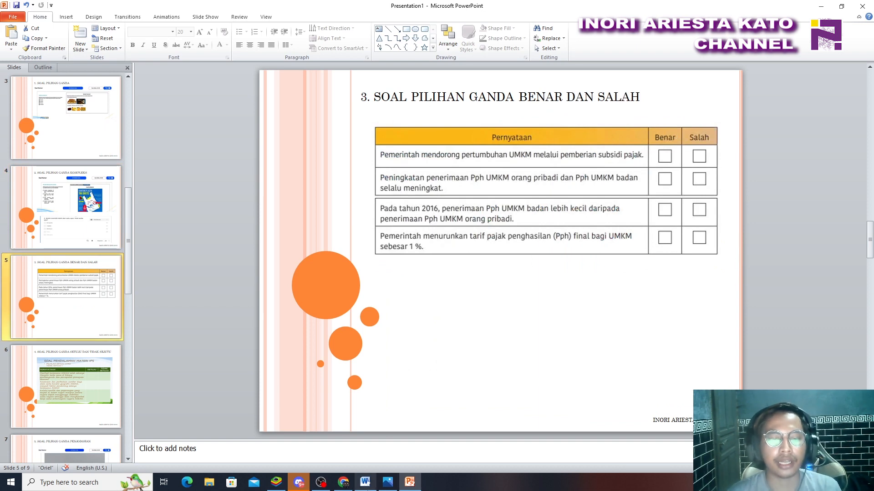
pyautogui.moveTo(367, 489)
pyautogui.click(366, 451)
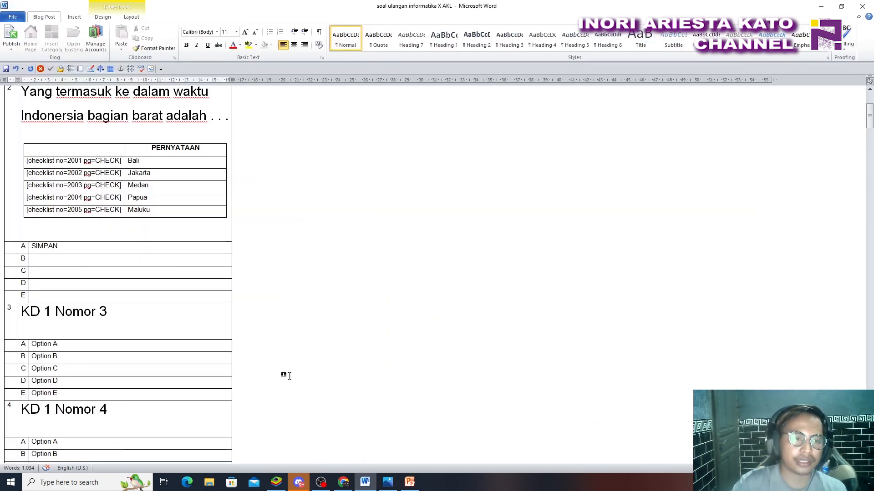
# Replace question 3's placeholder text "KD 1 Nomor 3" with "Ilustrasi soal cerita."
pyautogui.scroll(1, 134, 314)
pyautogui.scroll(-1, 137, 321)
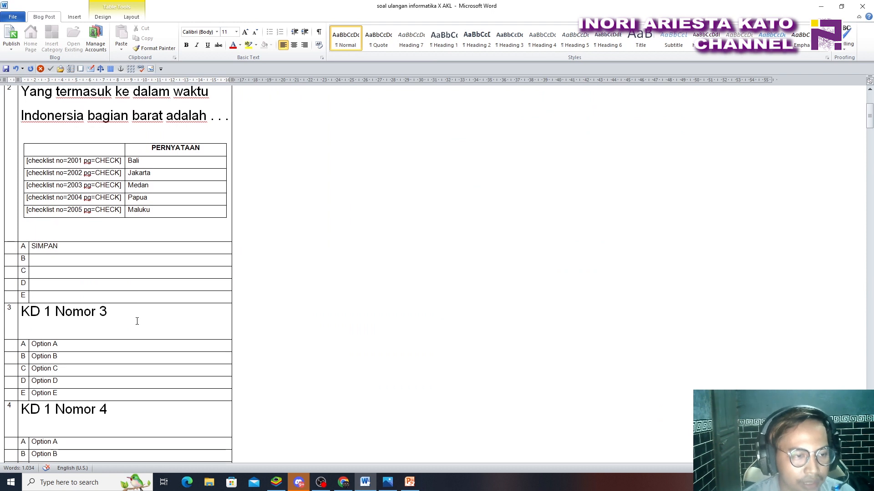
pyautogui.moveTo(117, 319); pyautogui.dragTo(21, 314)
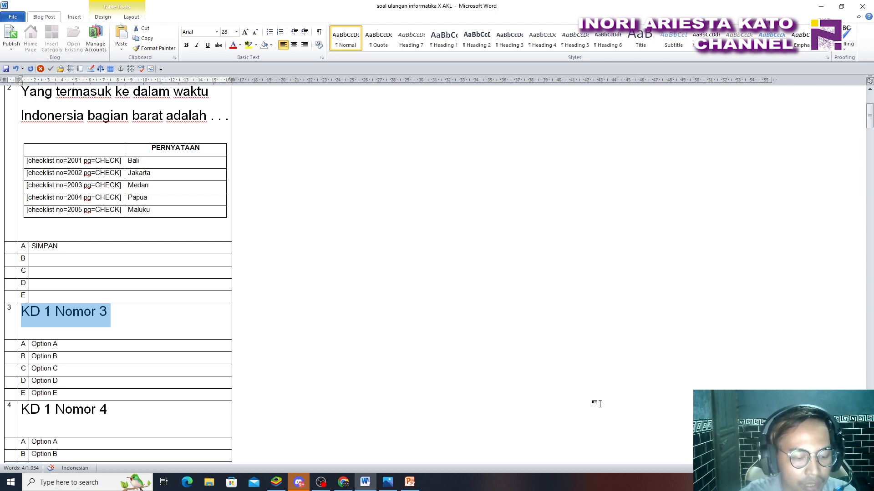
pyautogui.write('ilustr')
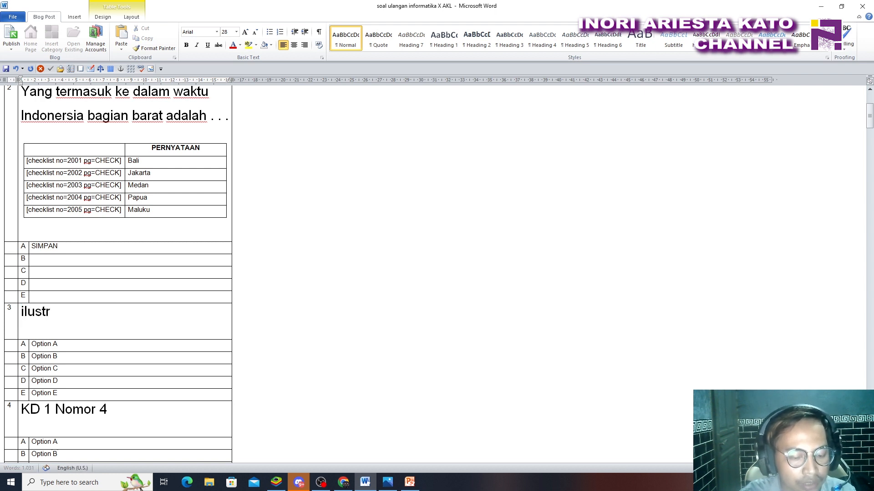
pyautogui.write('as')
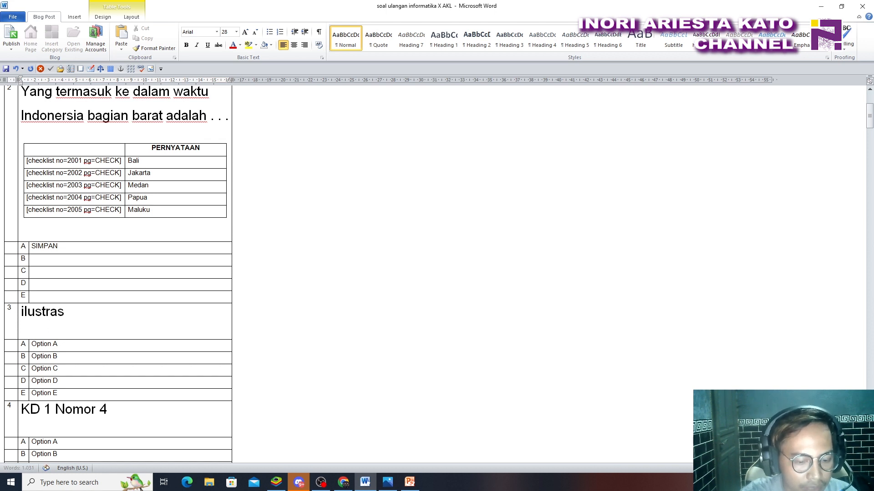
pyautogui.write('i soal cerit')
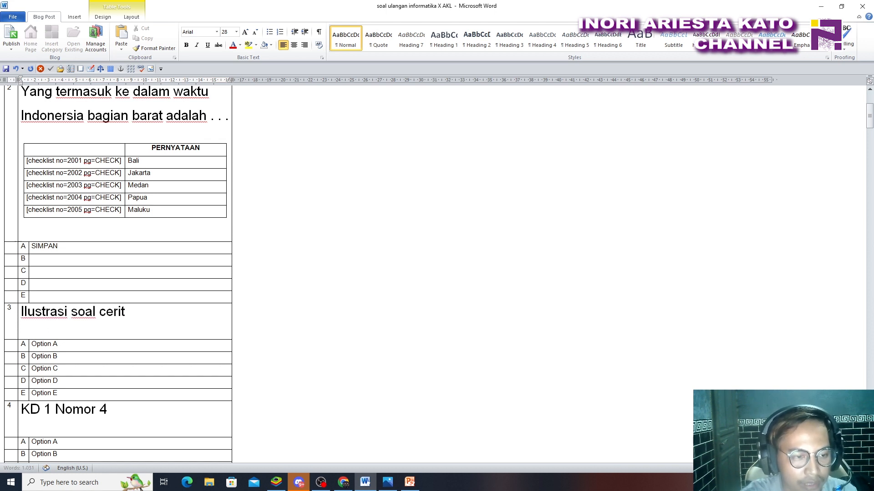
pyautogui.write('a.')
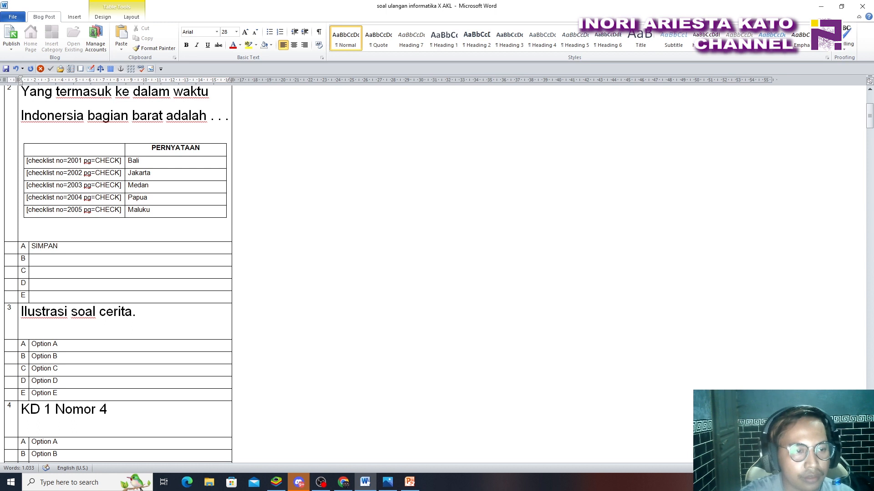
# Begin a second line in question 3 with "Dari kerjadian di atas"
pyautogui.press('Return')
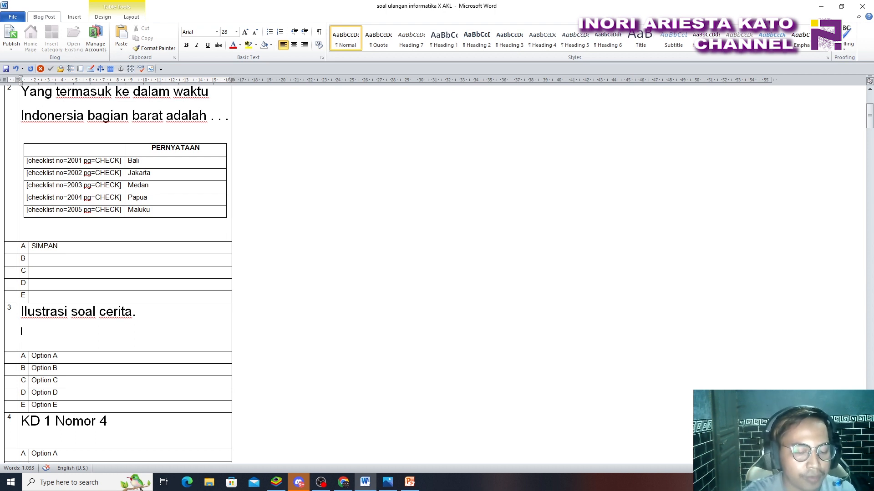
pyautogui.write('Dari kerja')
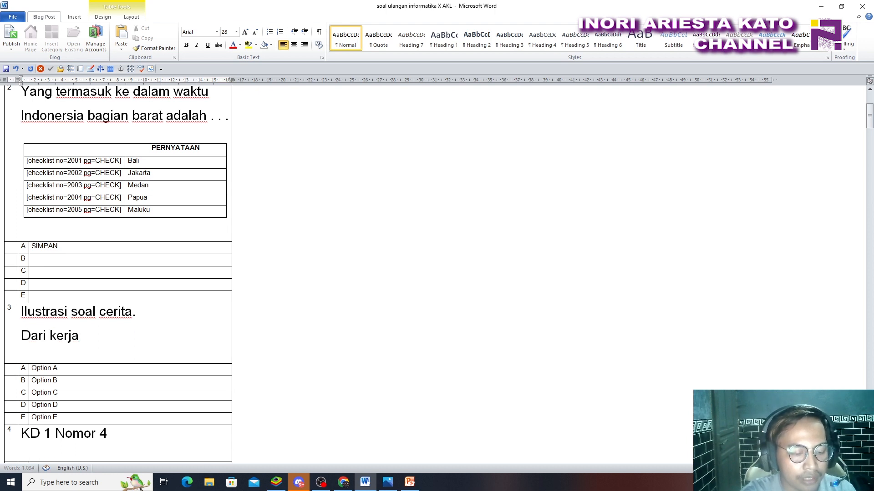
pyautogui.write('dian di atas')
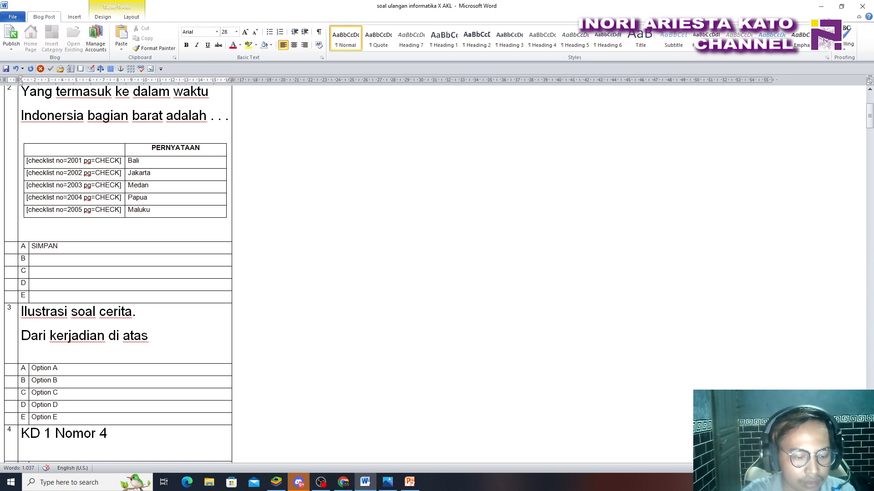
pyautogui.write('ma')
pyautogui.press('BackSpace')
pyautogui.press('BackSpace')
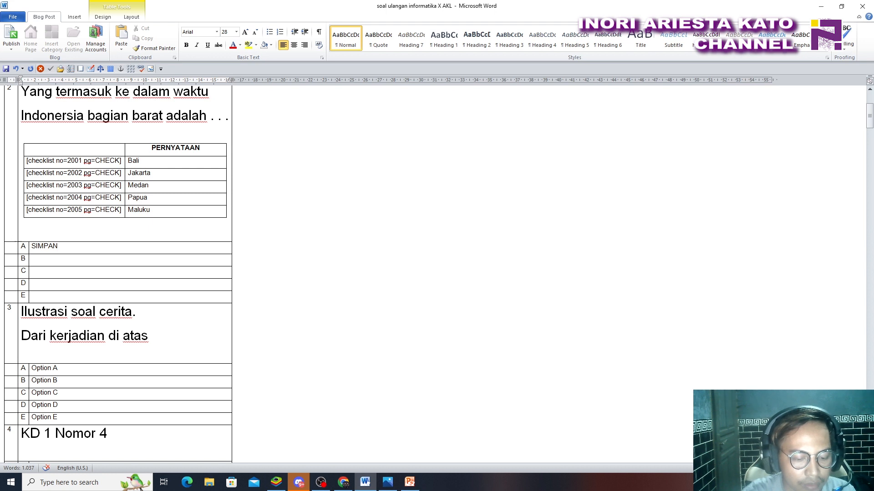
pyautogui.write('apakah')
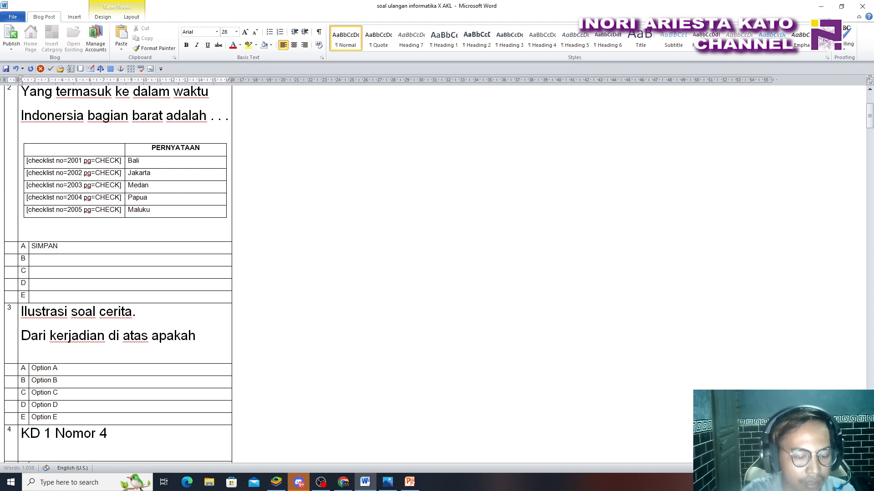
pyautogui.write(' pe')
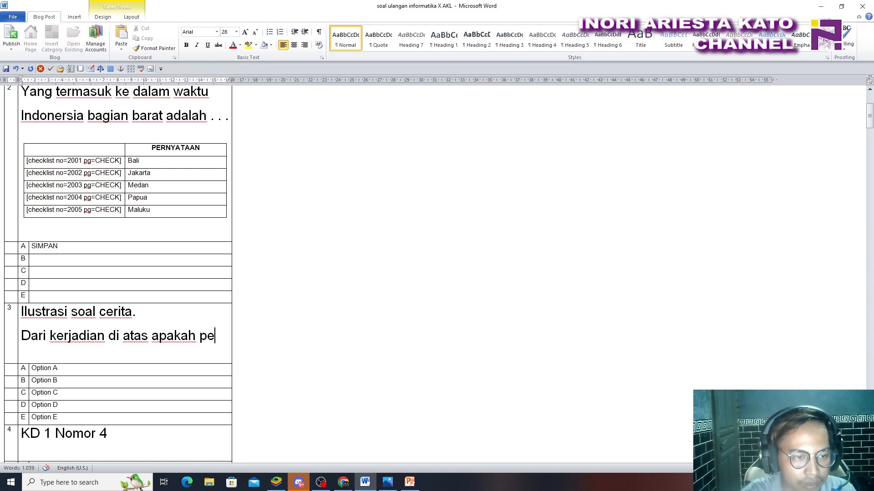
pyautogui.press('BackSpace')
pyautogui.press('BackSpace')
pyautogui.press('BackSpace')
pyautogui.press('BackSpace')
pyautogui.press('BackSpace')
pyautogui.press('BackSpace')
pyautogui.press('BackSpace')
pyautogui.press('BackSpace')
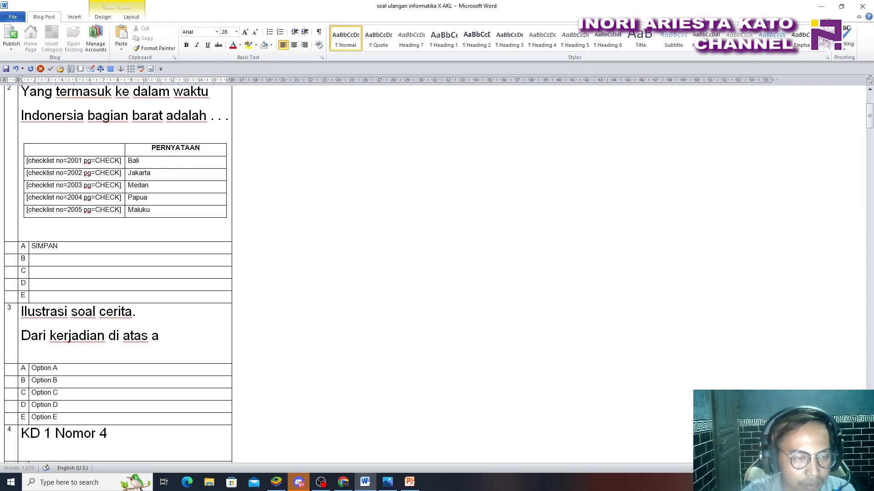
pyautogui.press('BackSpace')
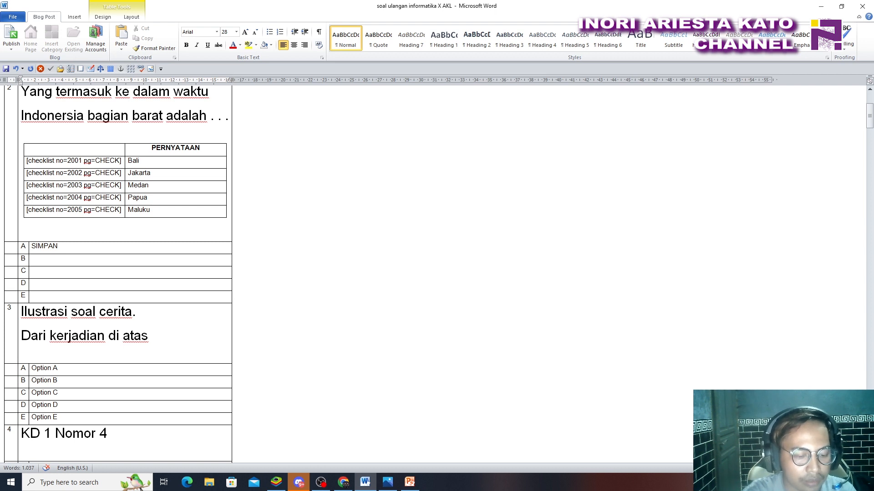
# Complete question 3's second sentence with "benar atau salah pernyataan pernyataan di bawah ini."
pyautogui.write('benar at')
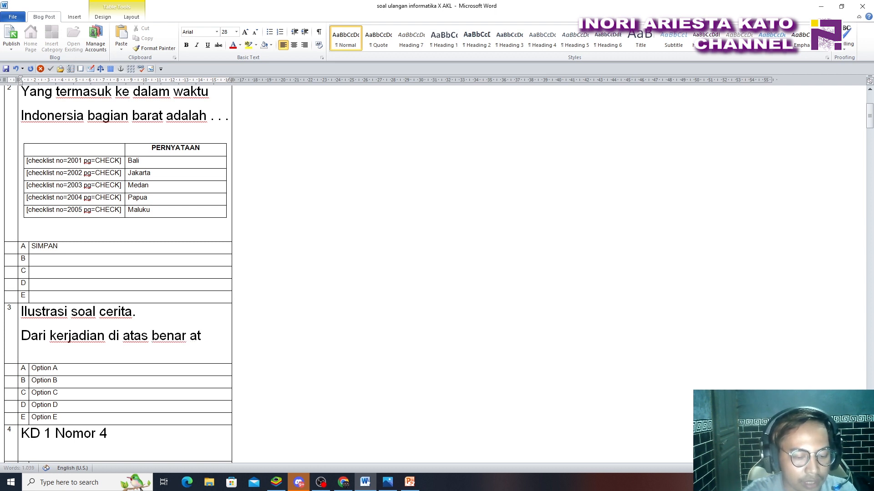
pyautogui.write('au sa')
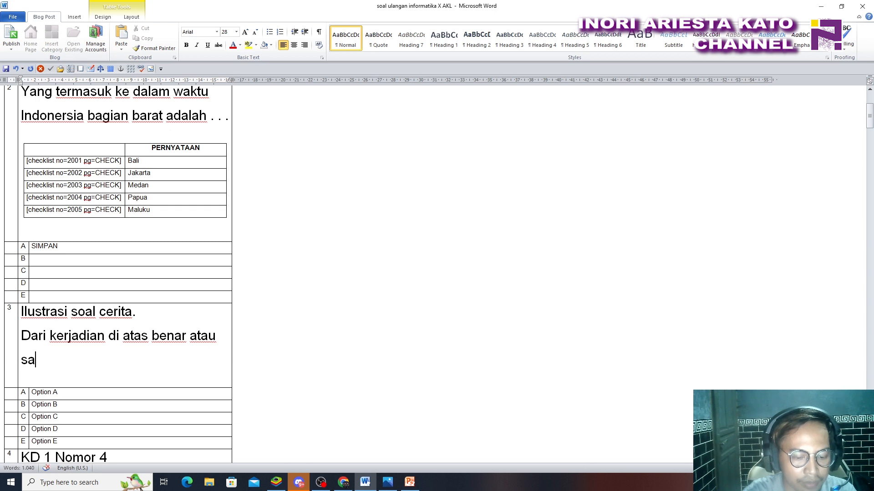
pyautogui.write('la')
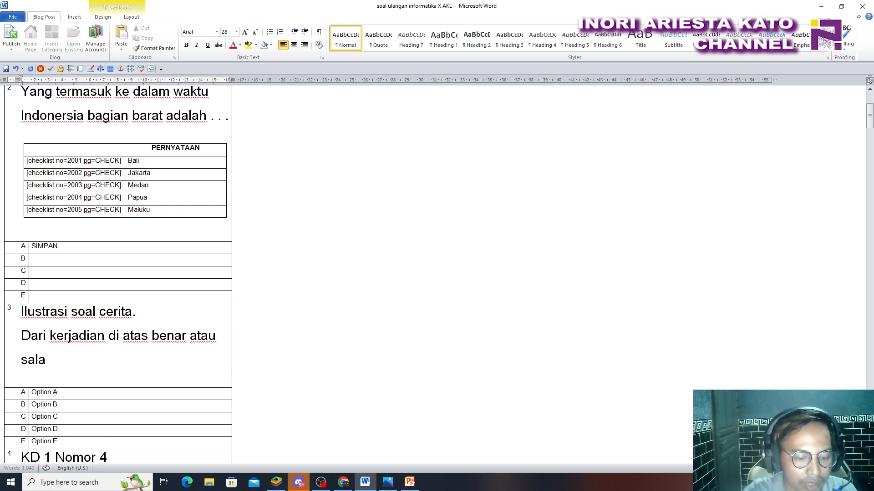
pyautogui.write('h p')
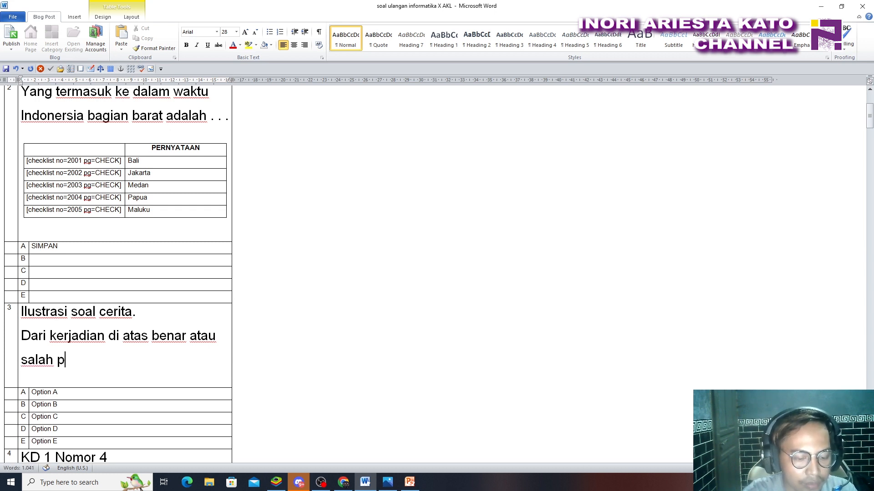
pyautogui.write('ernyataan')
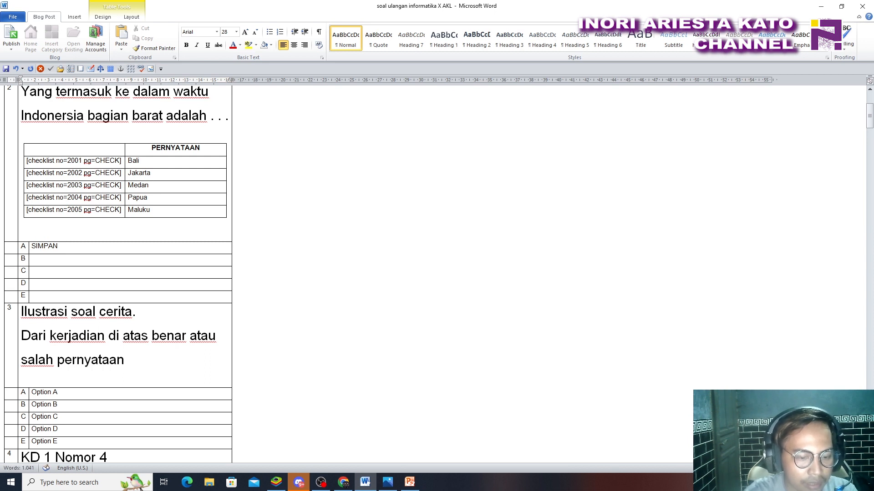
pyautogui.write(' pernyataan')
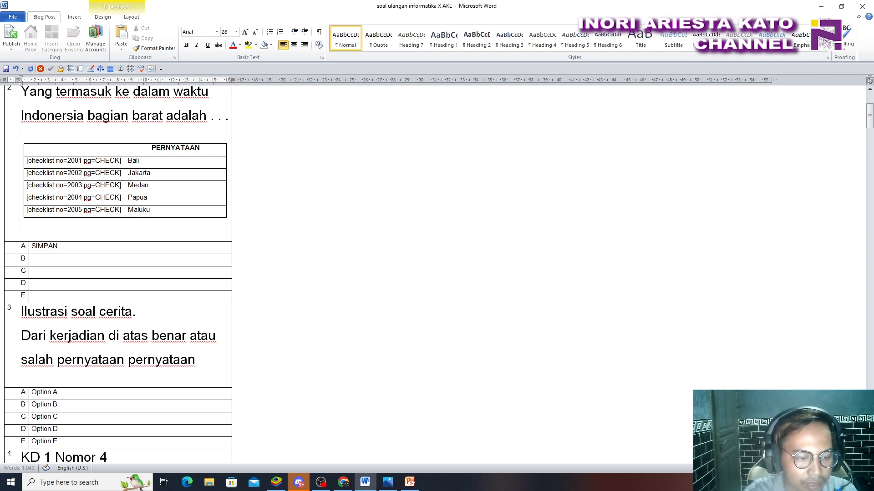
pyautogui.write(' di bawah ini')
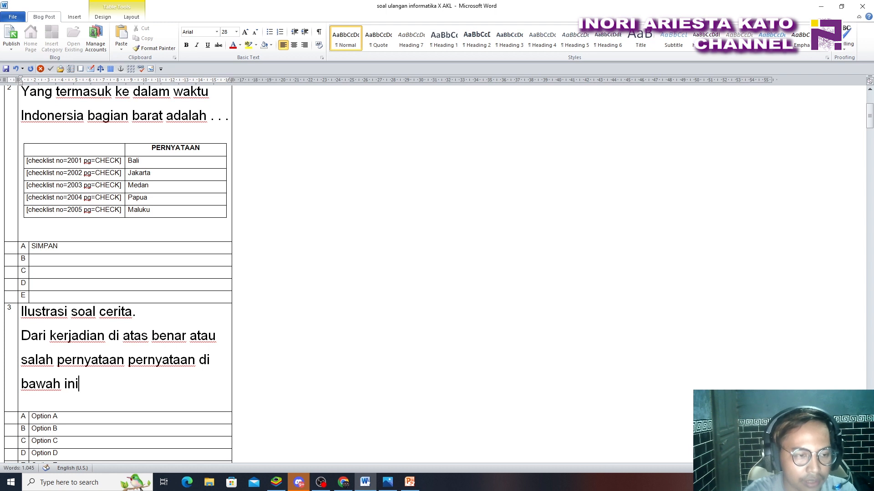
pyautogui.write('.')
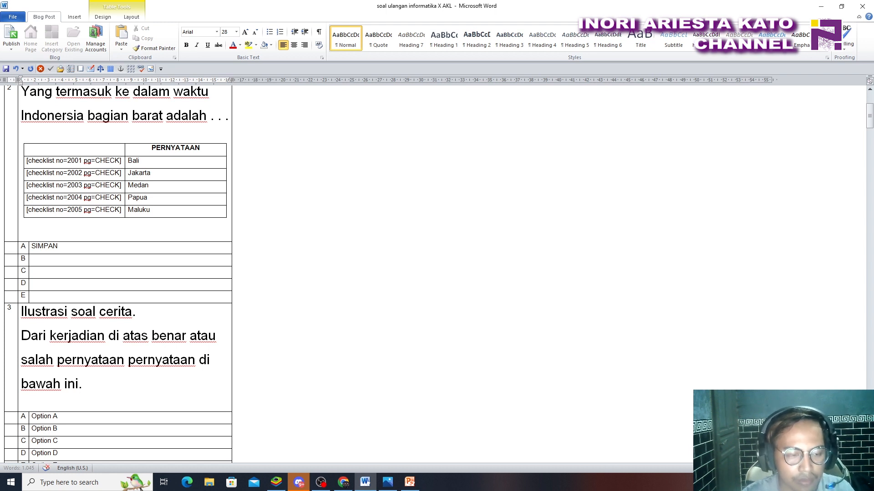
# Insert a BENAR/SALAH statement table on a new line below question 3's text, using question number 3 and 5 statements
pyautogui.press('Return')
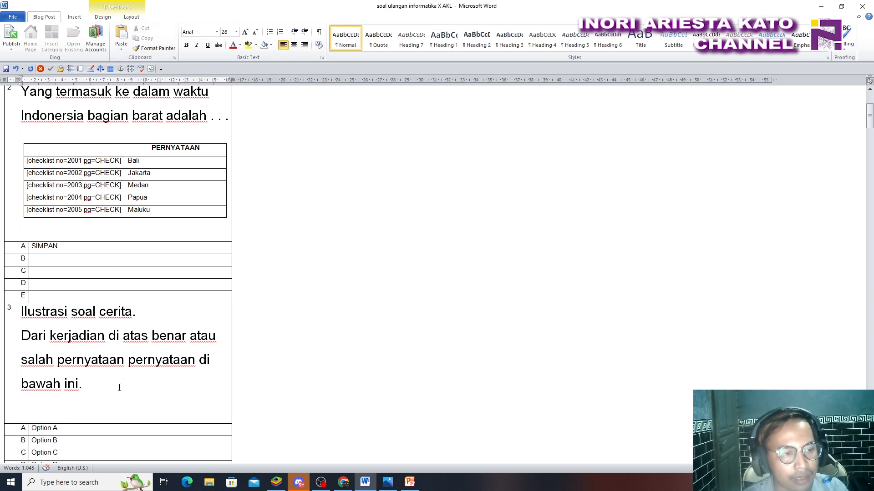
pyautogui.scroll(-1, 112, 395)
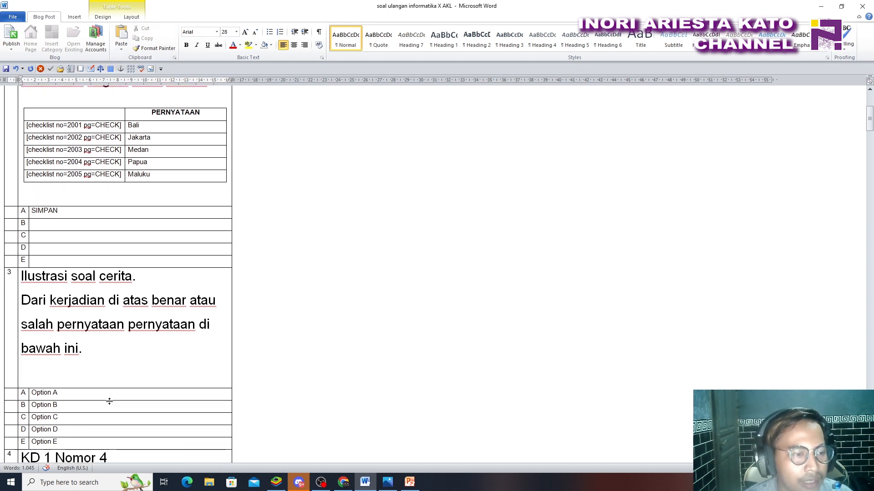
pyautogui.click(98, 371)
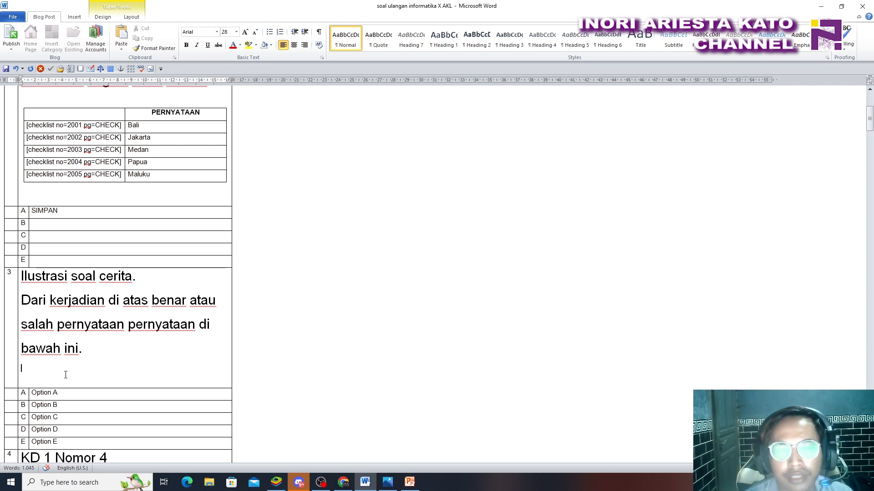
pyautogui.click(40, 69)
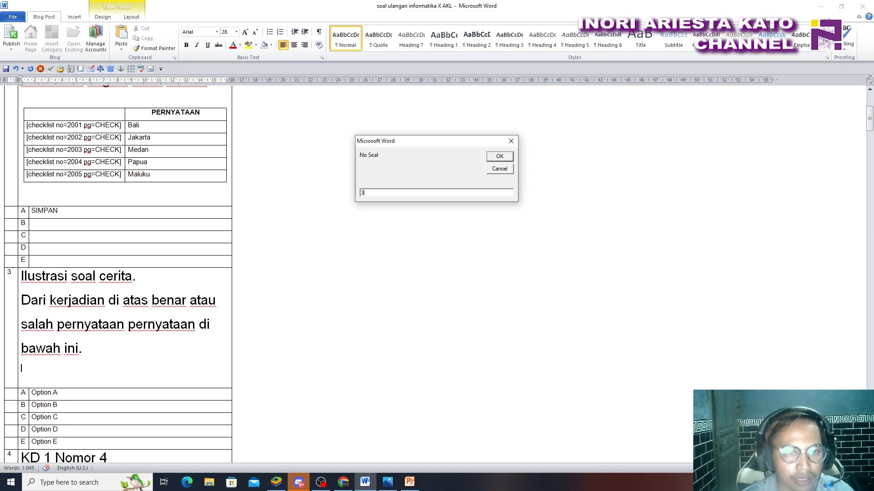
pyautogui.click(500, 158)
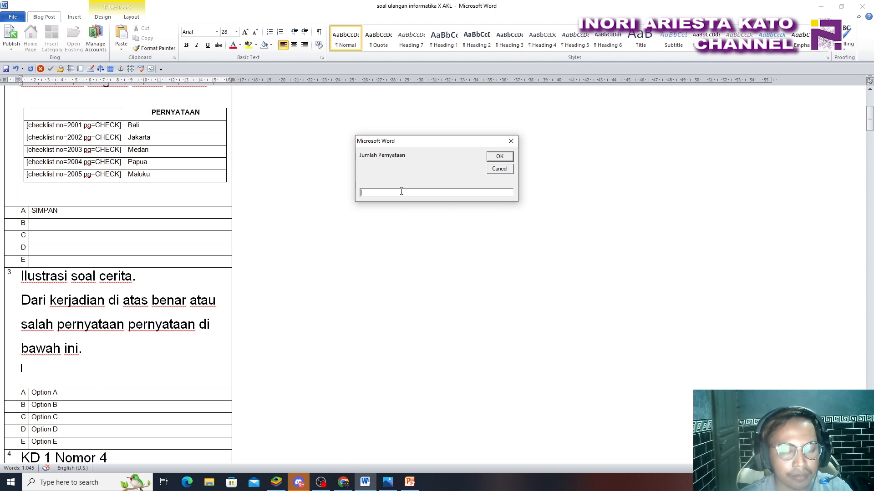
pyautogui.write('5')
pyautogui.click(498, 157)
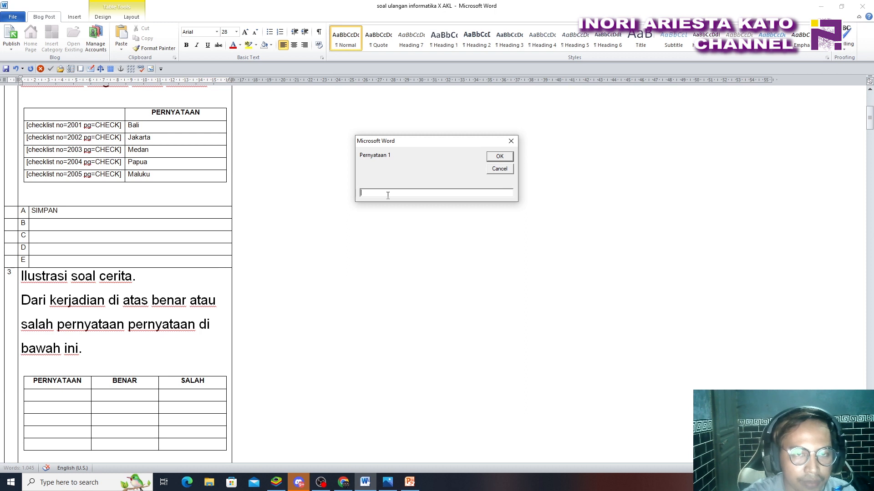
pyautogui.write('tidak')
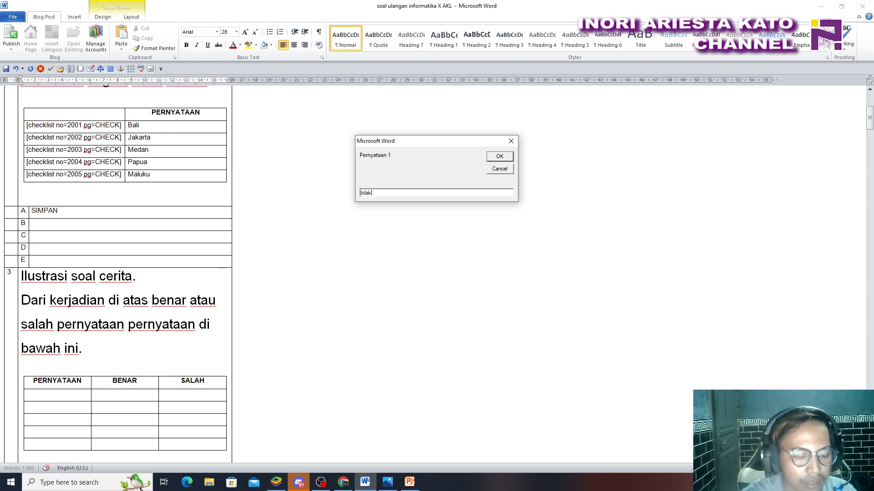
pyautogui.press('BackSpace')
pyautogui.press('BackSpace')
pyautogui.press('BackSpace')
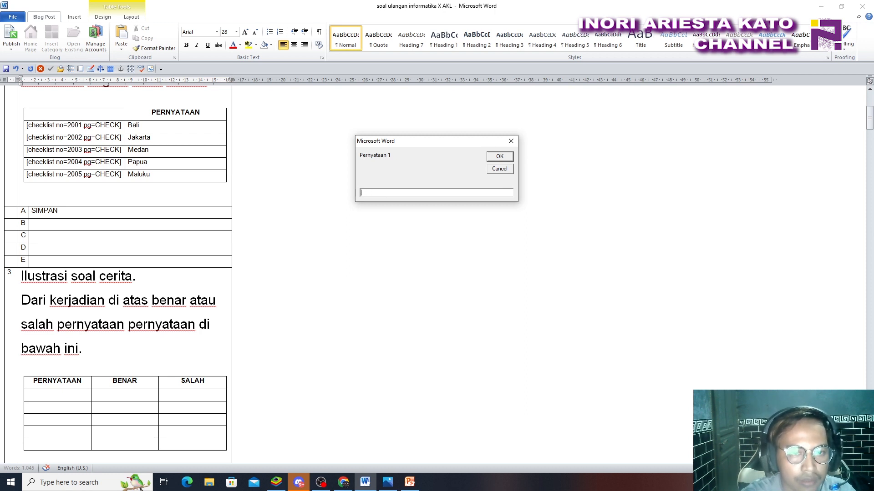
# Enter "si A adalah anak yang berbakti kepada orang tua" as statement 1 of question 3's true/false table
pyautogui.write('si A')
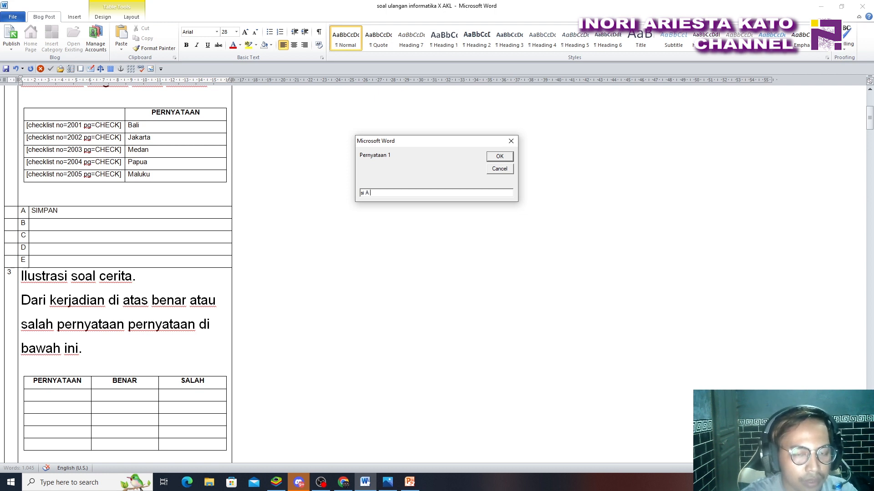
pyautogui.write(' adalah')
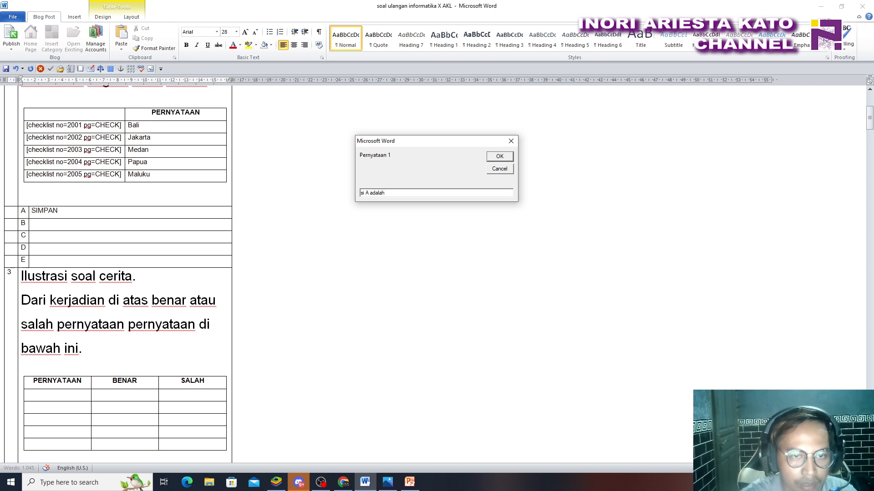
pyautogui.write(' anak yang b')
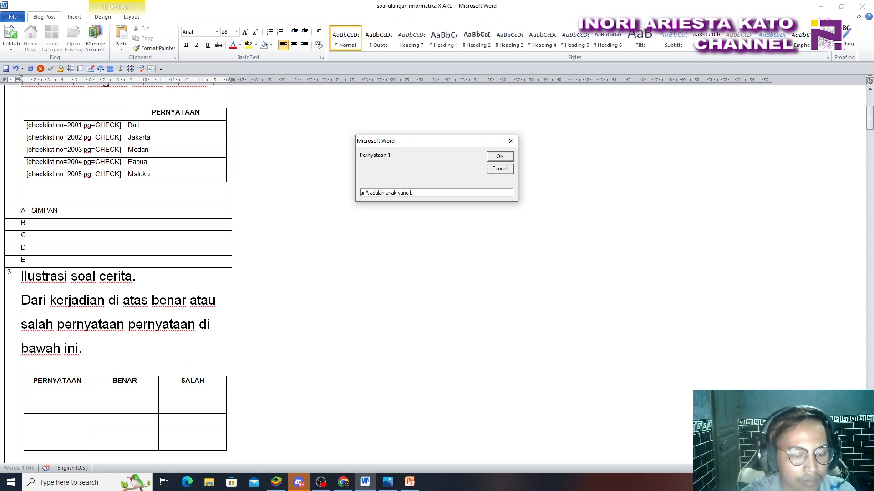
pyautogui.write('erbakti ke')
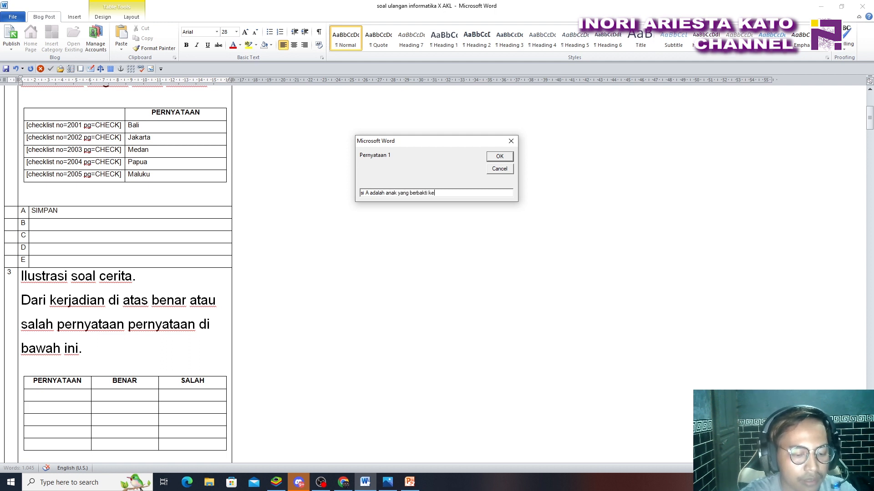
pyautogui.write('pada orang tua')
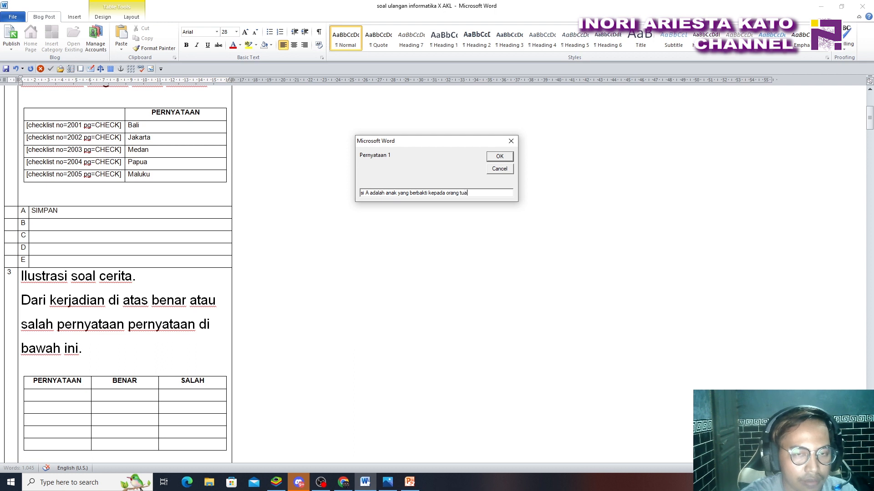
pyautogui.click(499, 156)
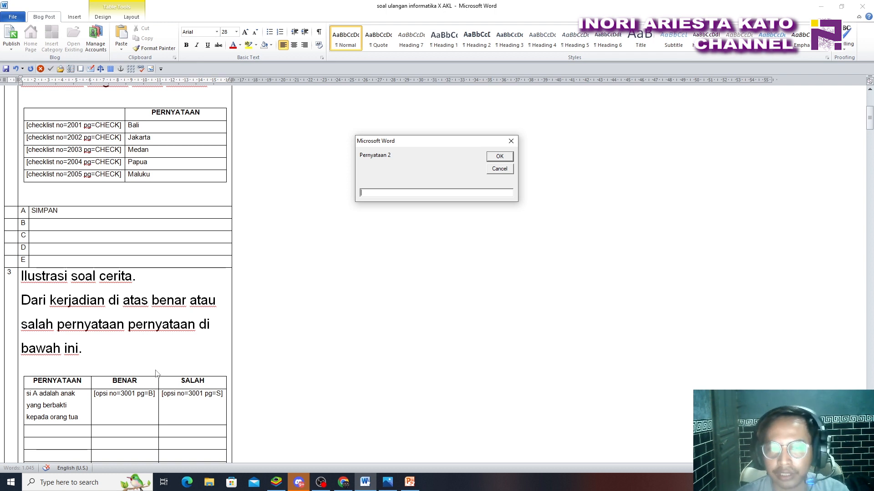
# Enter "Si B adalah anak yang pemalas" as statement 2 of question 3's true/false table
pyautogui.write('Si')
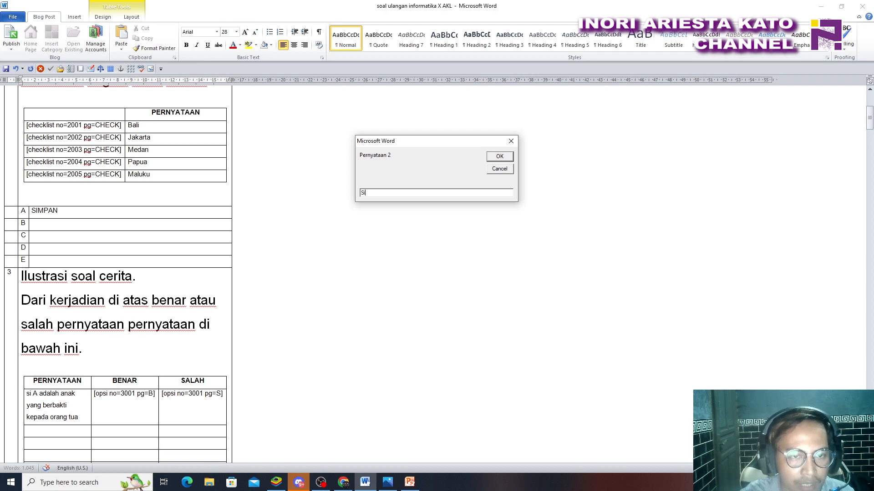
pyautogui.write(' B adalaha')
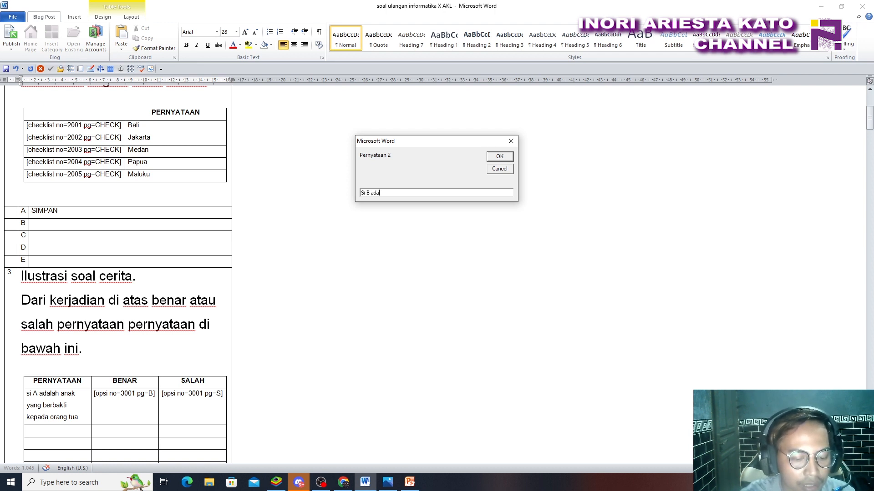
pyautogui.press('BackSpace')
pyautogui.press('BackSpace')
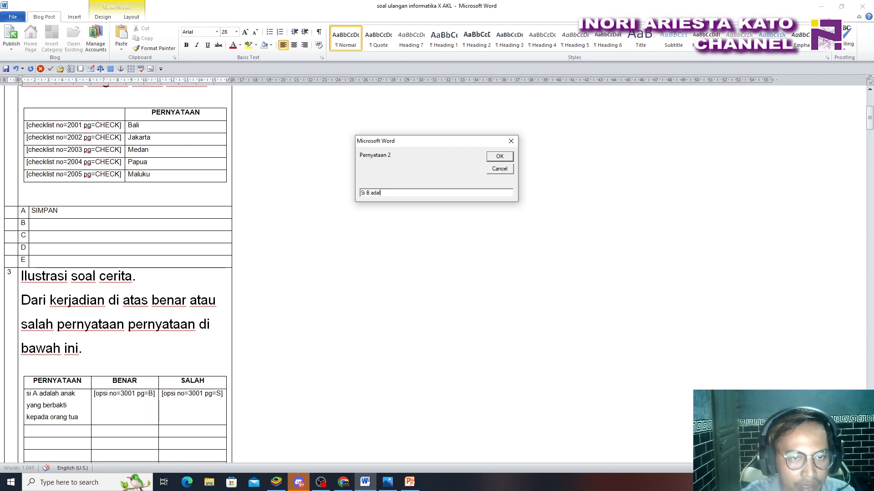
pyautogui.write('ah anak ya')
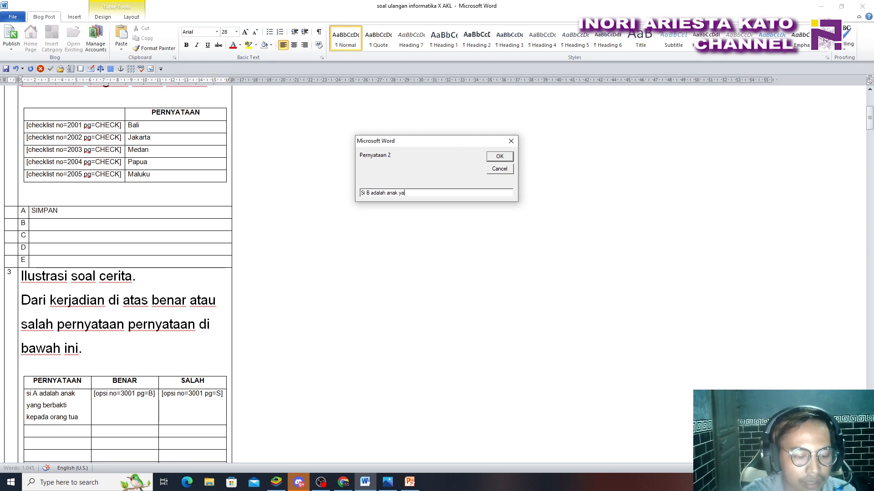
pyautogui.write('ng pemalas')
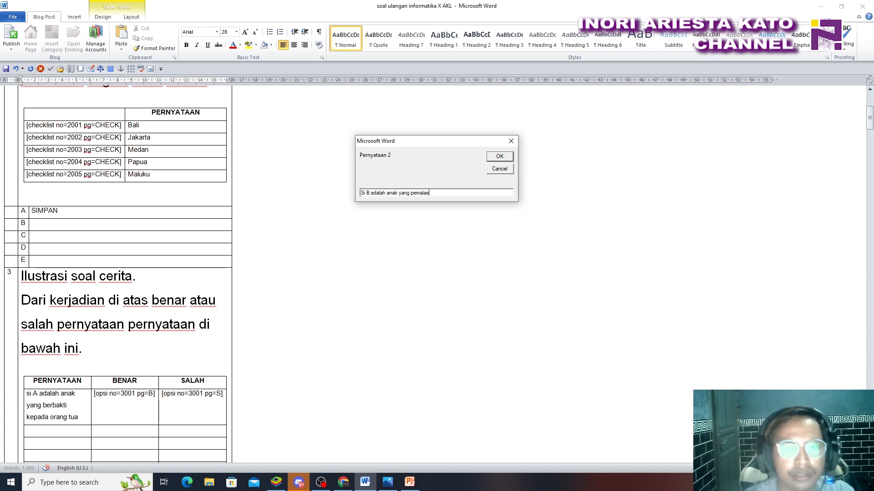
pyautogui.click(499, 157)
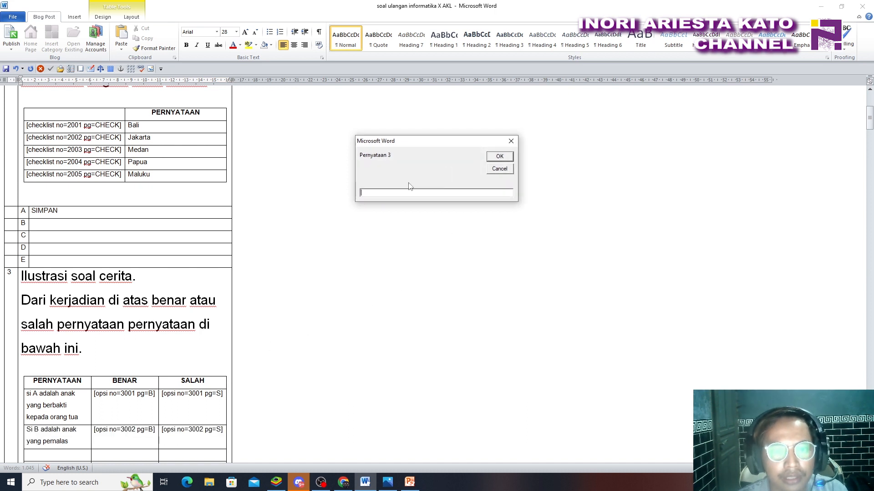
# Enter "Orang tua B sangat menyayangi anaknya" as statement 3 of question 3's true/false table
pyautogui.write('Or')
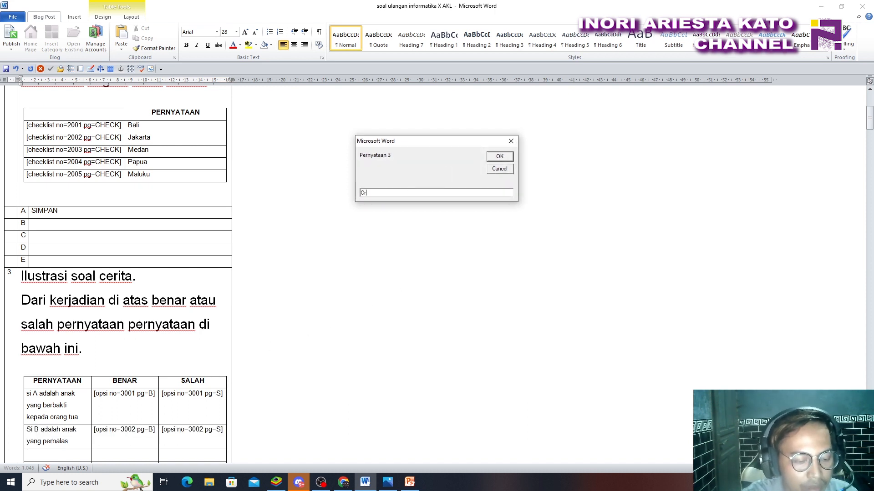
pyautogui.write('ang tu')
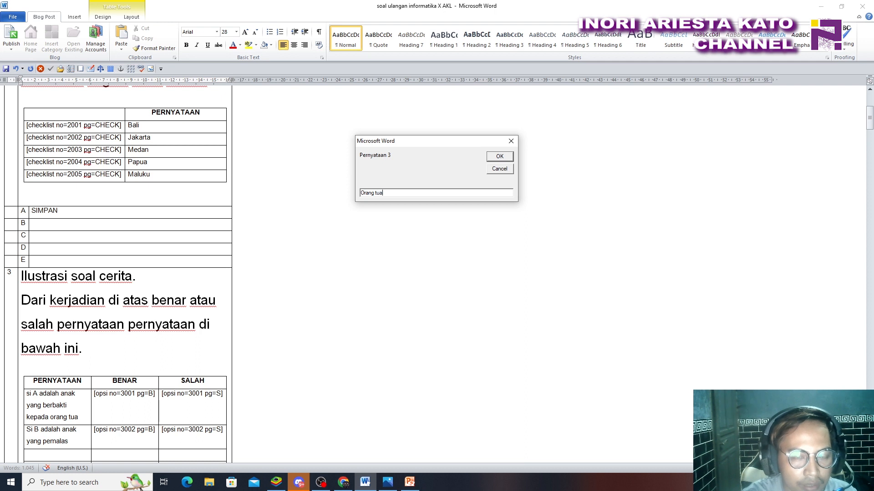
pyautogui.write('a ')
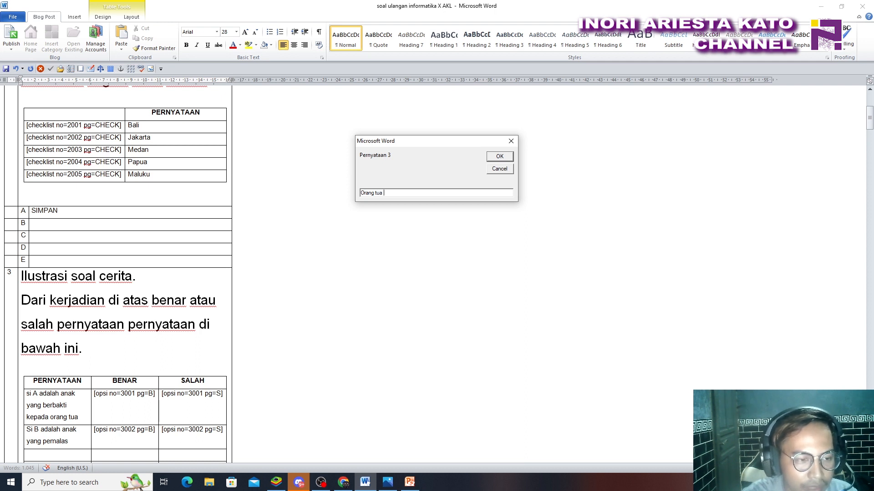
pyautogui.write('B')
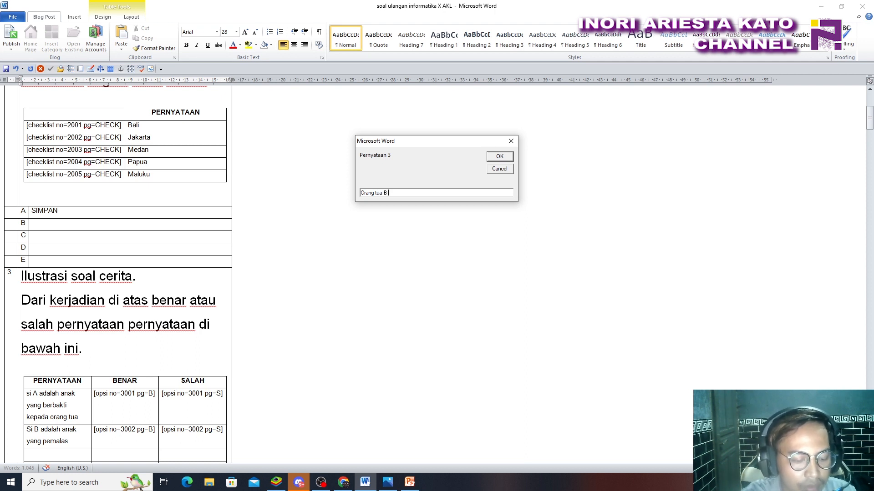
pyautogui.write(' sangat ')
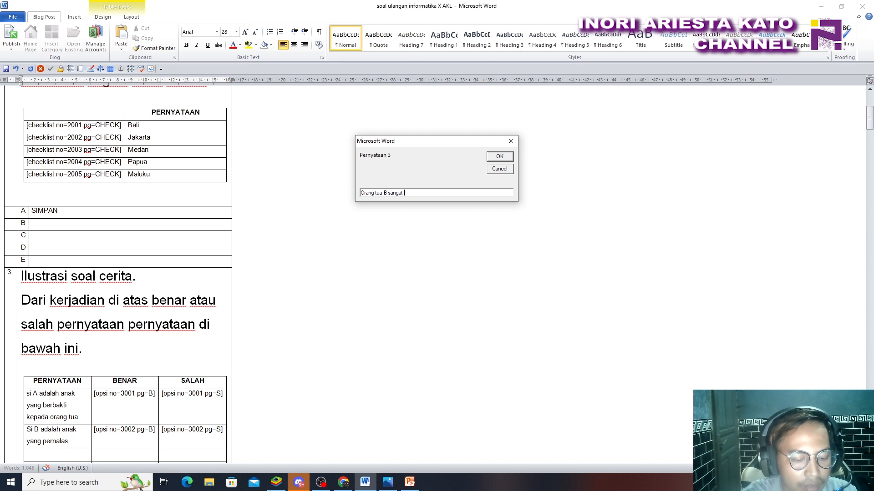
pyautogui.write('menyayangi a')
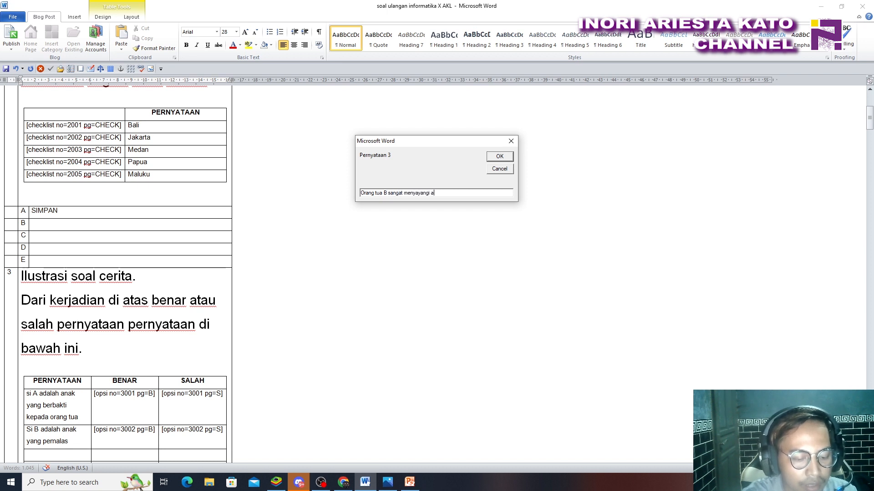
pyautogui.write('naknya')
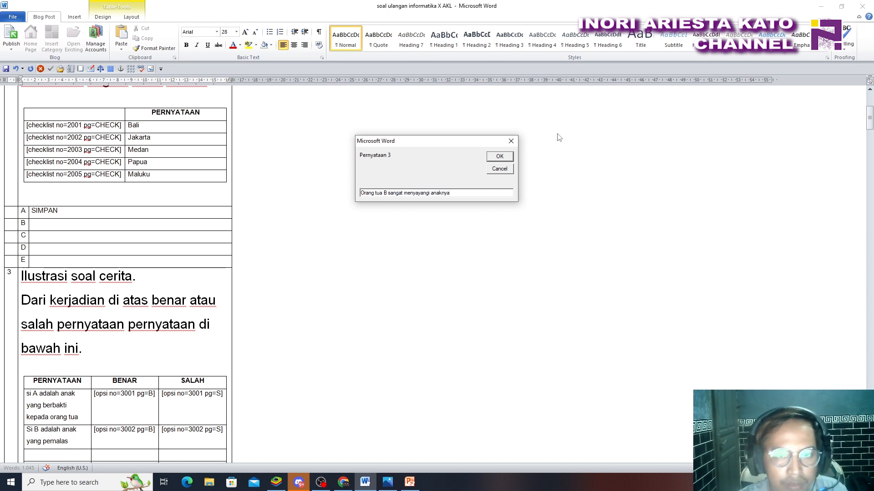
pyautogui.click(510, 159)
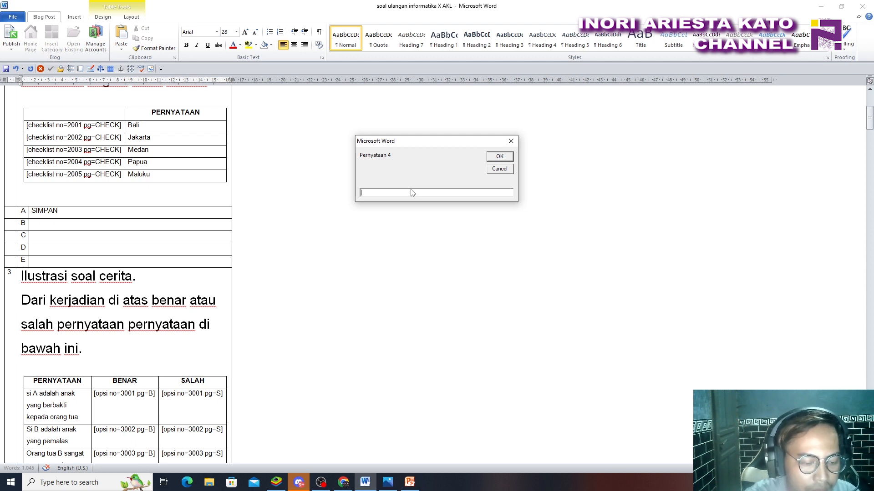
# Enter "Si B mendapatkan beasiswa karena berhasil menjuarai olimpiade" as statement 4 of question 3's true/false table
pyautogui.write('Si')
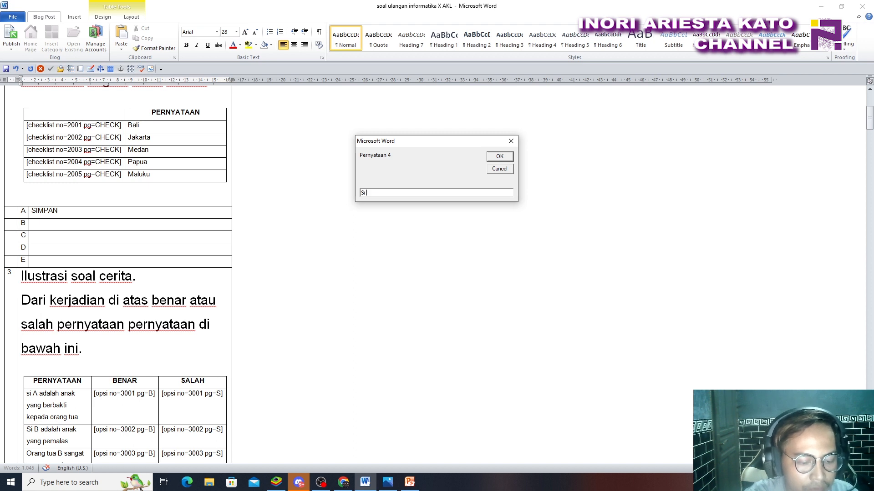
pyautogui.write(' B mendapatkan be')
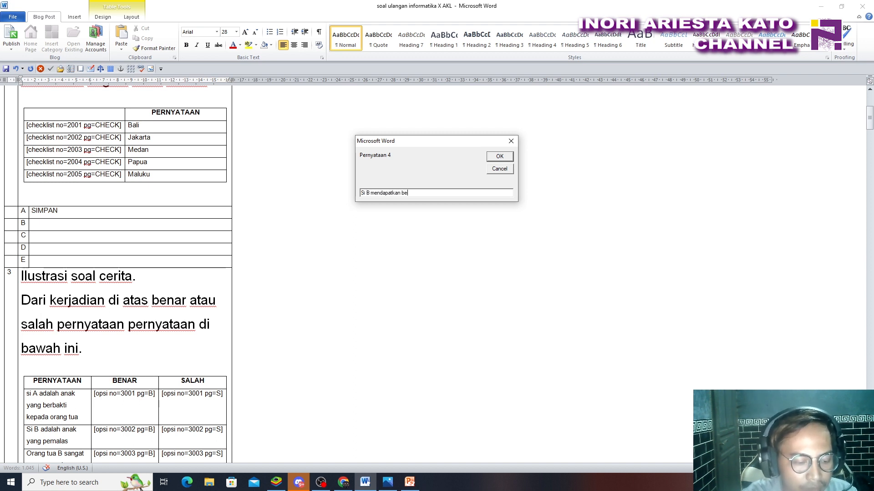
pyautogui.write('asiswa kare')
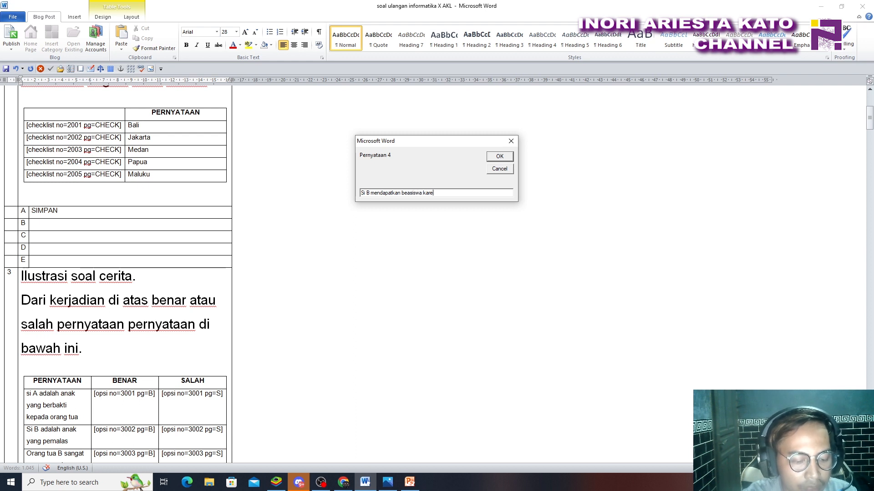
pyautogui.write('na berhasil menjuan')
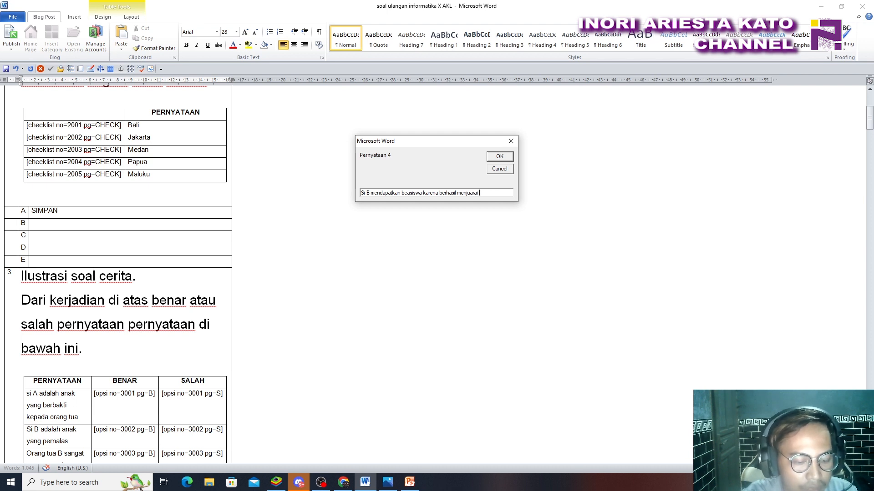
pyautogui.write('ai ol')
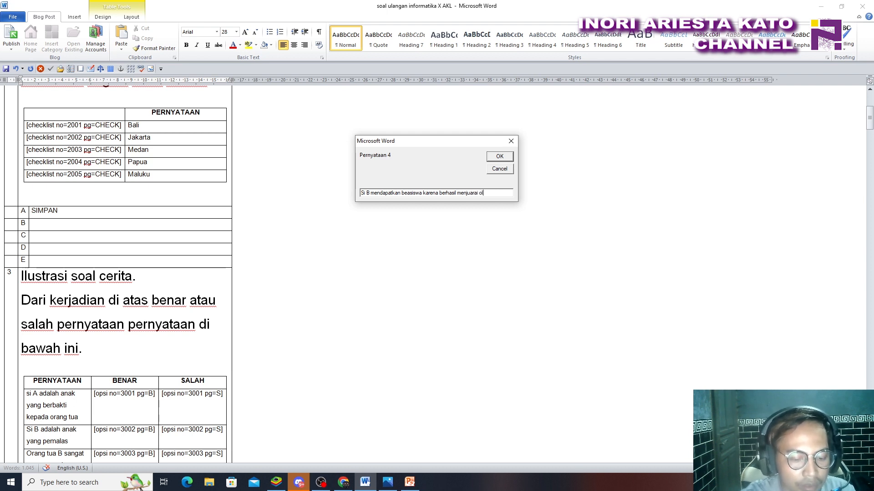
pyautogui.write('impiade')
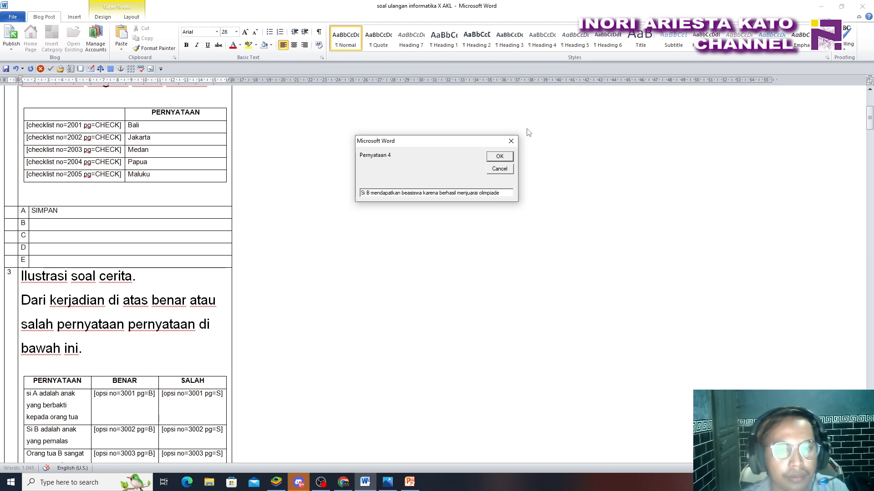
pyautogui.click(499, 157)
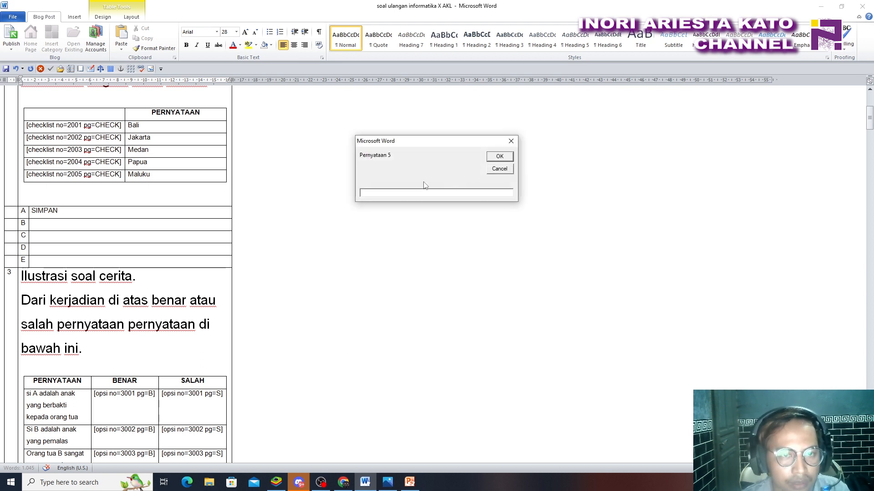
# Enter "Si A selalu membantu pekerjaan orang tuanya di malam hari" as statement 5 of question 3's true/false table
pyautogui.write('Si A')
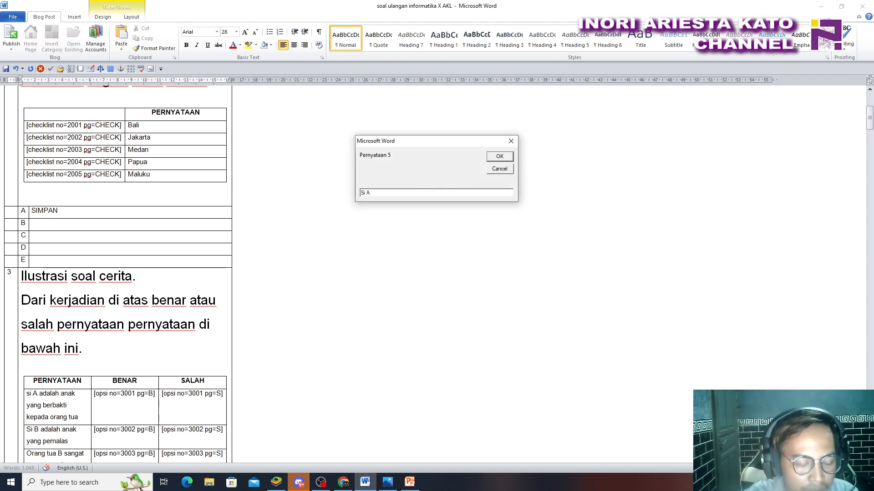
pyautogui.write(' selalu be')
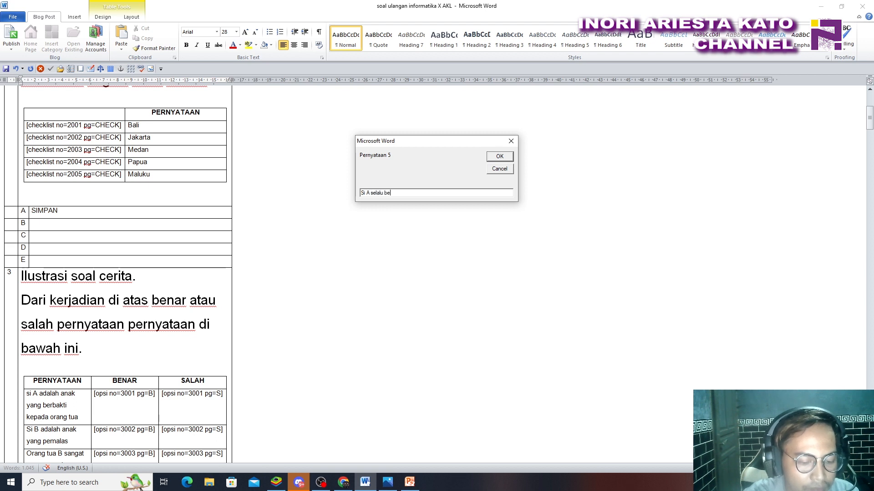
pyautogui.write('kerja set')
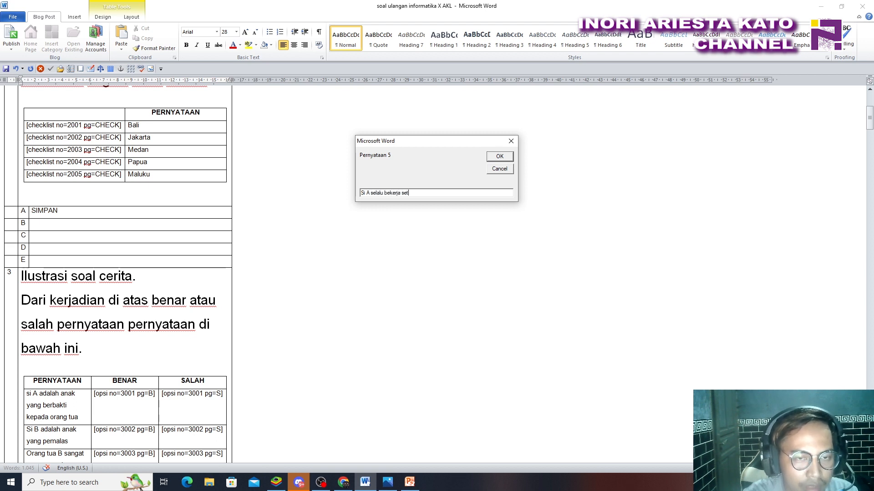
pyautogui.press('BackSpace')
pyautogui.press('BackSpace')
pyautogui.press('BackSpace')
pyautogui.press('BackSpace')
pyautogui.press('BackSpace')
pyautogui.press('BackSpace')
pyautogui.press('BackSpace')
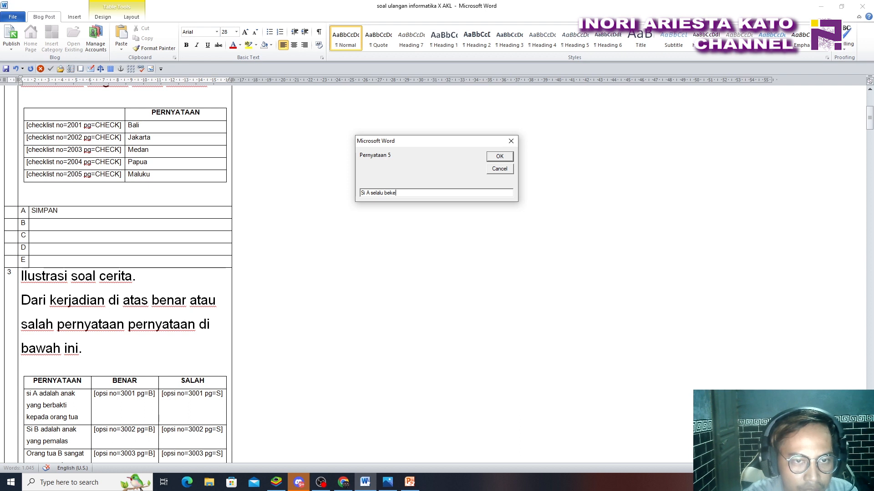
pyautogui.write('membant')
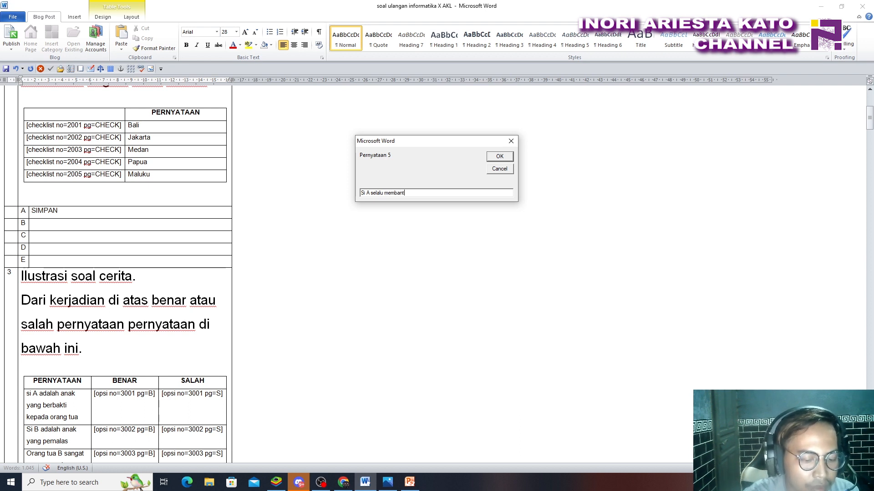
pyautogui.write('u pekerjaan or')
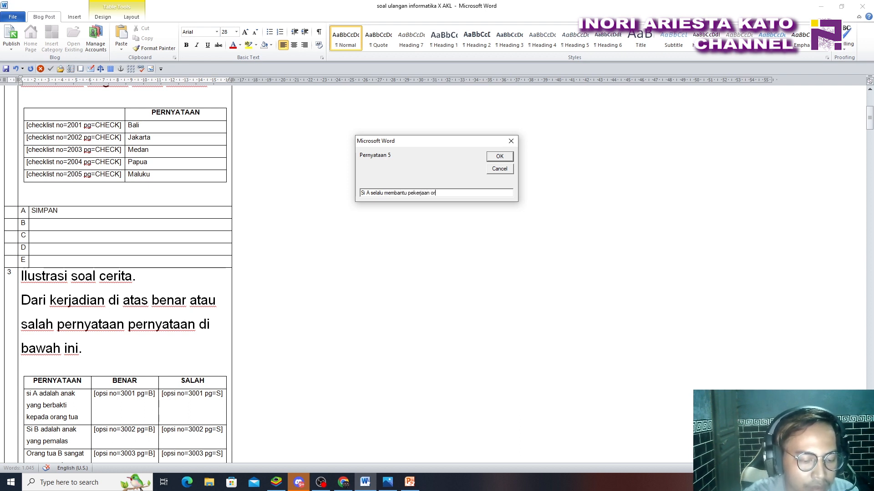
pyautogui.write('ang tuanya ')
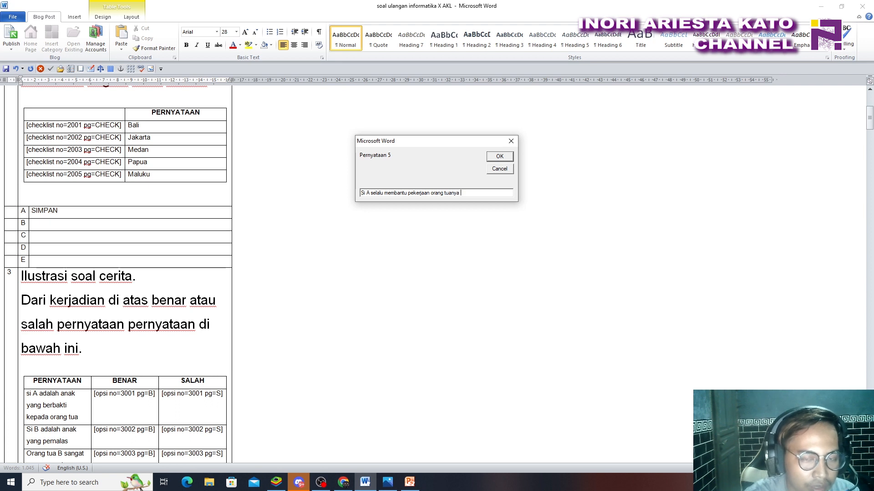
pyautogui.write('di malam hari')
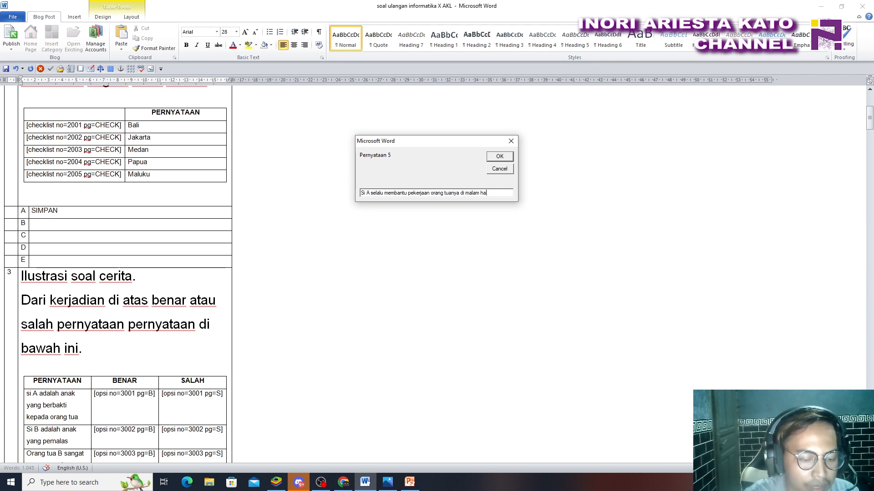
pyautogui.click(500, 156)
# Remove the extra blank line below question 3's statement table and replace its options A to E with only SIMPAN in option A
pyautogui.scroll(-2, 182, 246)
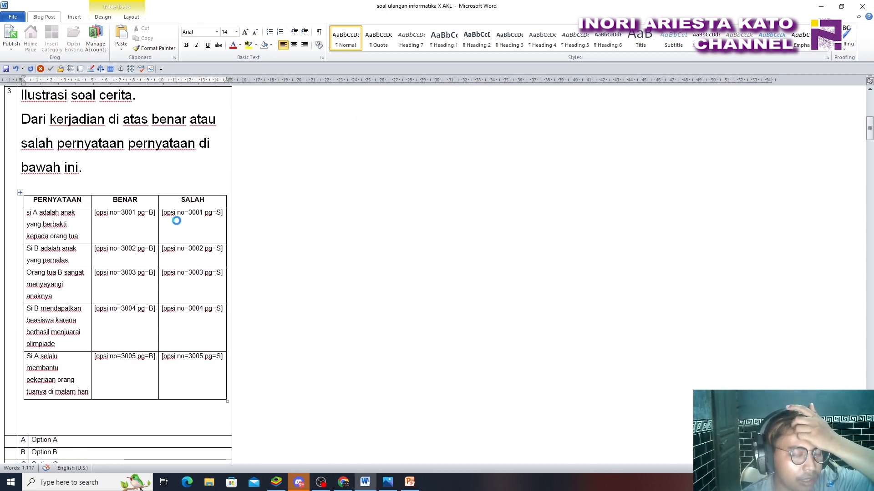
pyautogui.press('BackSpace')
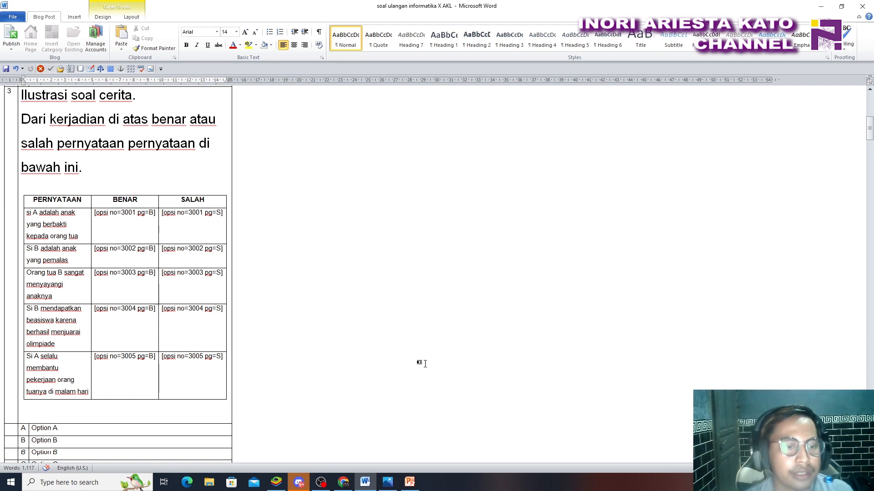
pyautogui.scroll(-1, 347, 413)
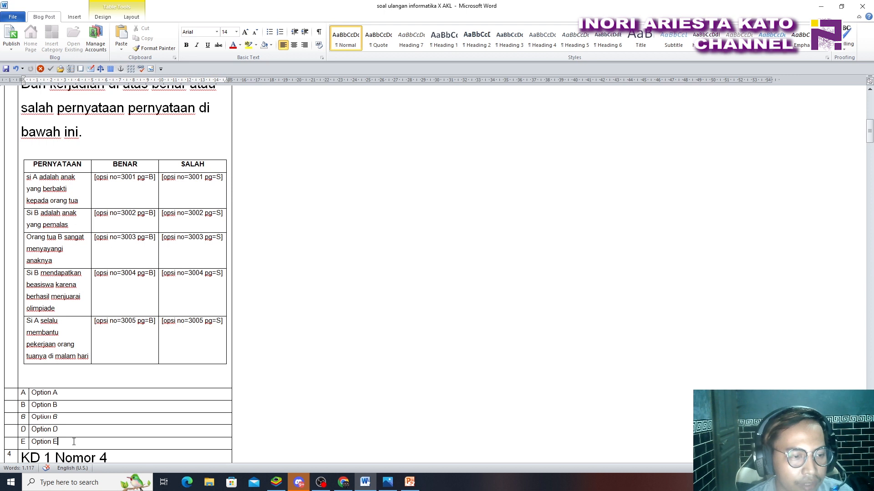
pyautogui.moveTo(74, 444); pyautogui.dragTo(91, 394)
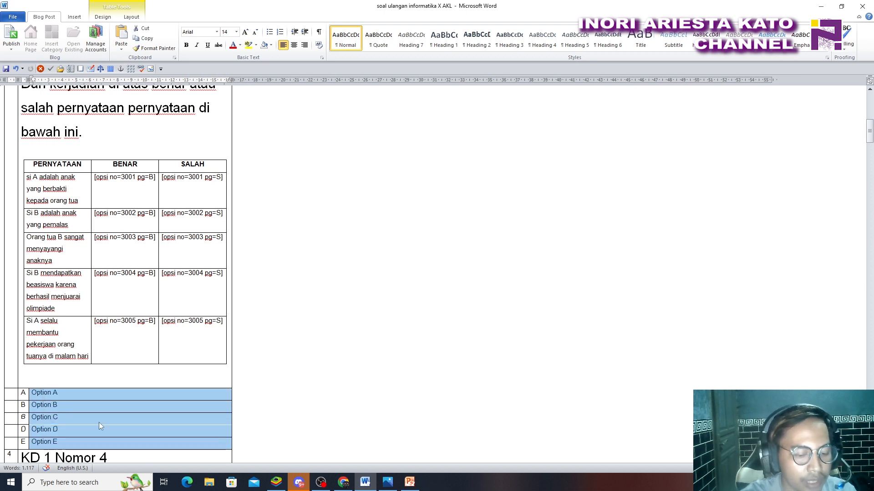
pyautogui.press('Delete')
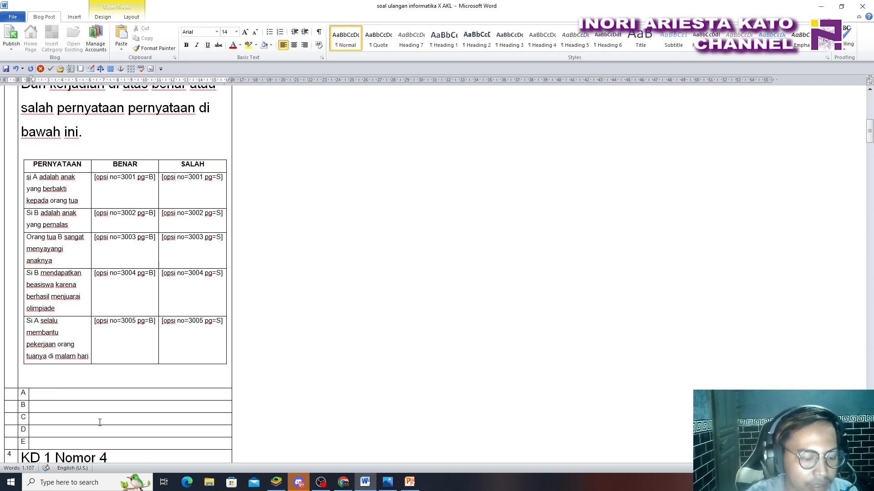
pyautogui.write('SIMPAN')
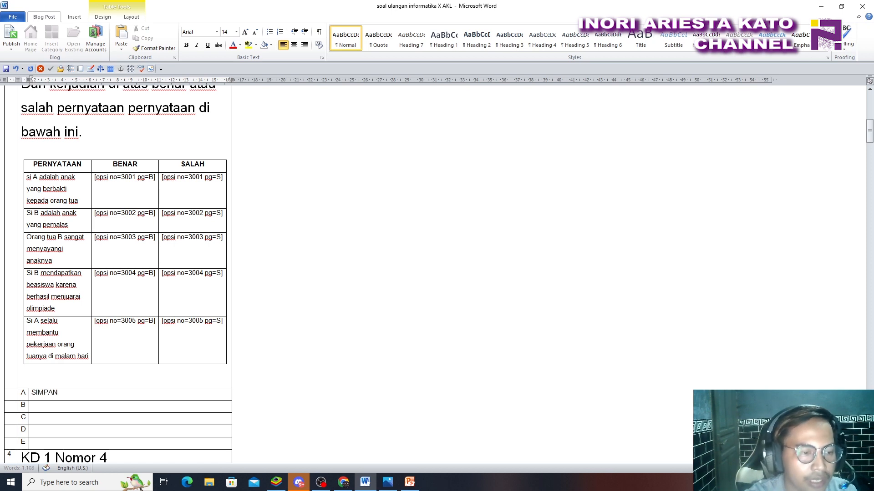
pyautogui.click(460, 246)
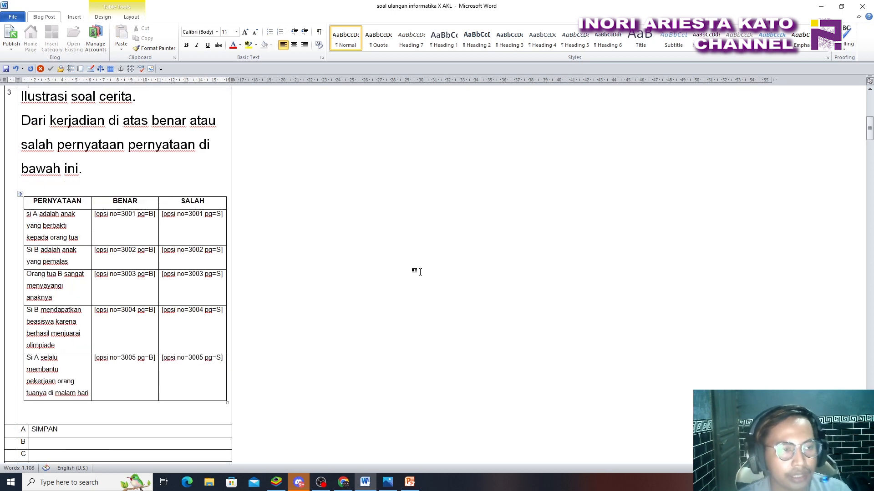
# Review questions 2 and 3, and view the agree/disagree question example on slide 6 of the PowerPoint presentation
pyautogui.scroll(10, 165, 348)
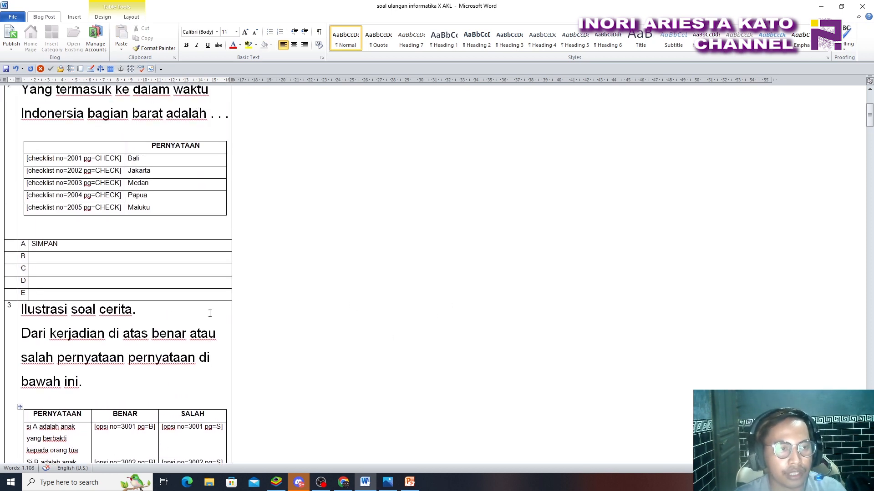
pyautogui.scroll(-5, 235, 185)
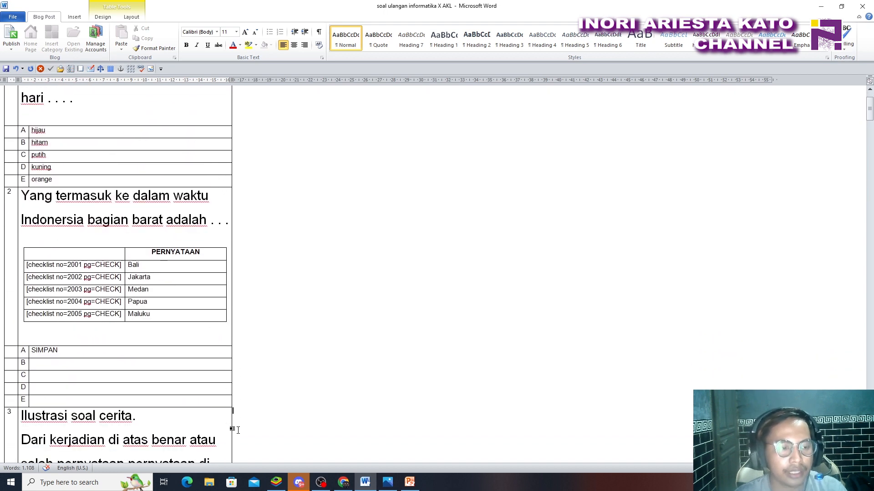
pyautogui.scroll(-5, 244, 272)
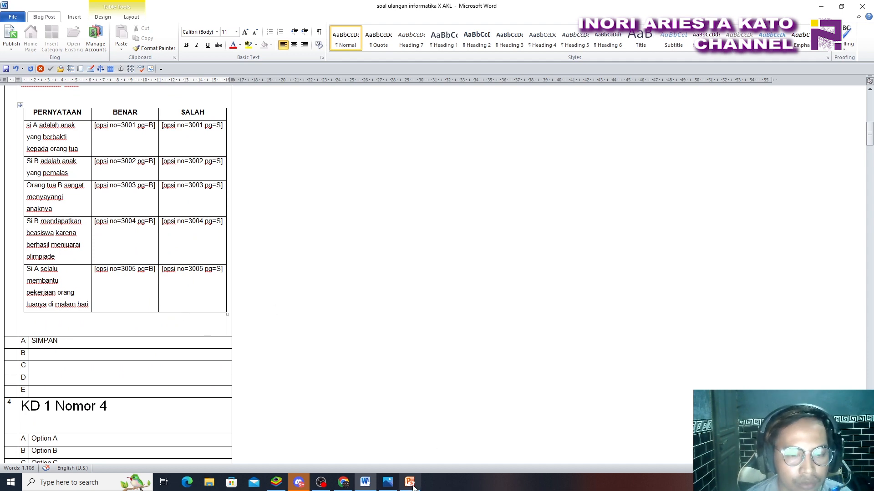
pyautogui.scroll(2, 331, 441)
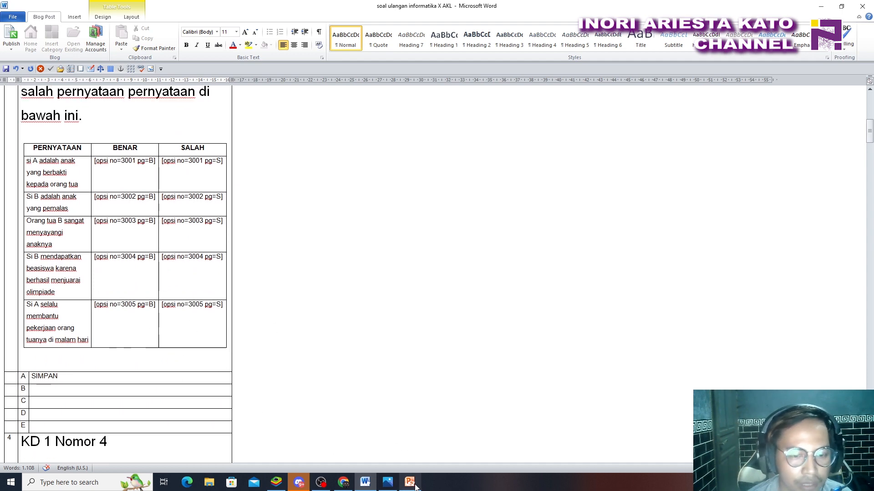
pyautogui.click(411, 483)
pyautogui.click(73, 386)
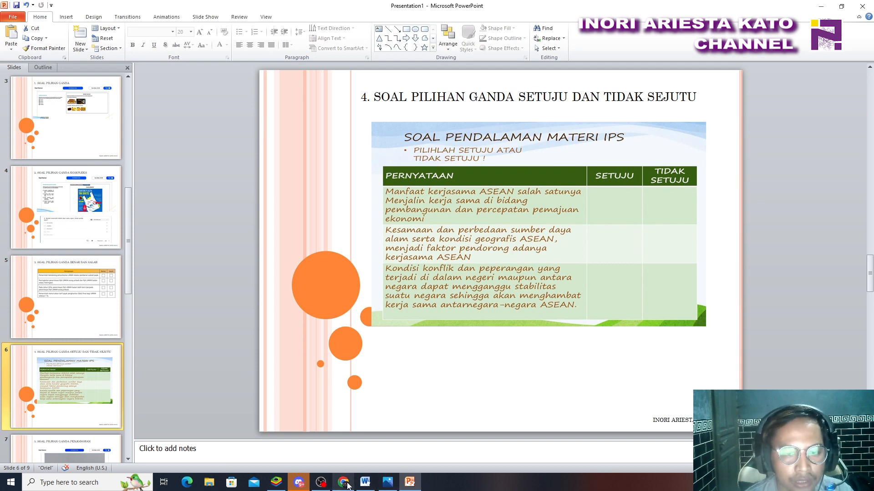
pyautogui.moveTo(347, 485)
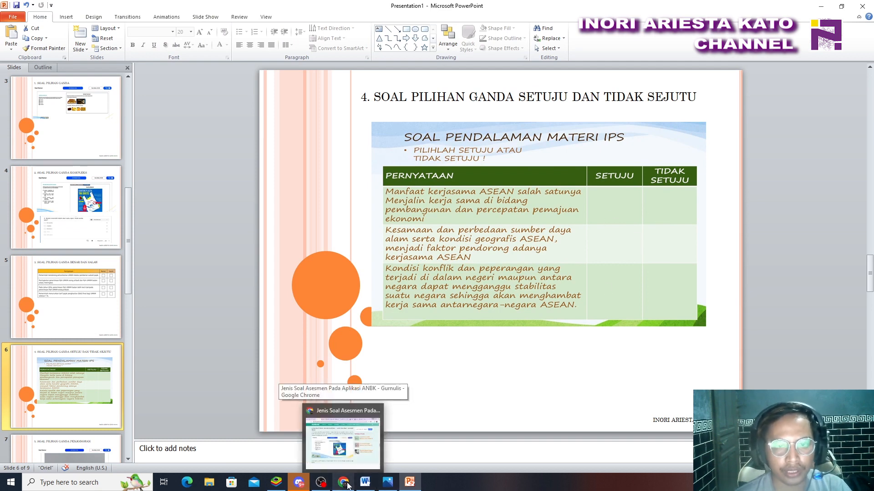
pyautogui.moveTo(409, 481)
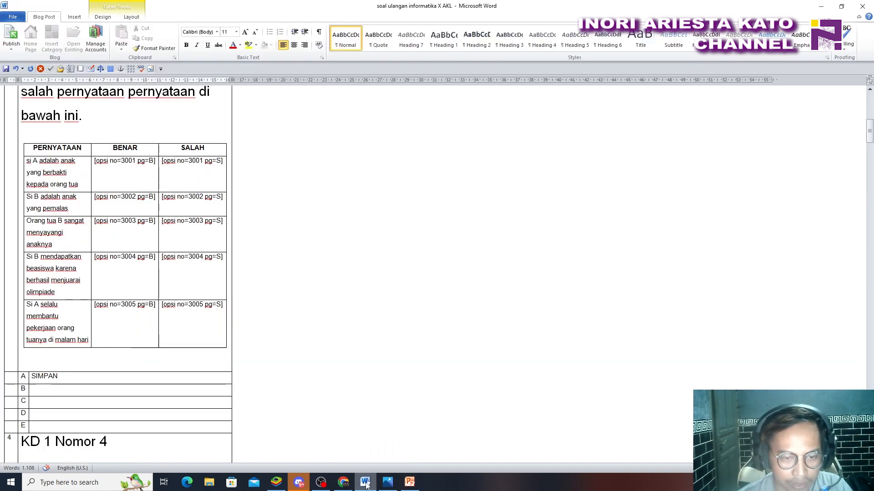
# Switch back to the Word exam document and replace question 4's placeholder "KD 1 Nomor 4" with a copy of question 3's text
pyautogui.click(364, 482)
pyautogui.scroll(-3, 204, 342)
pyautogui.moveTo(148, 366); pyautogui.dragTo(32, 363)
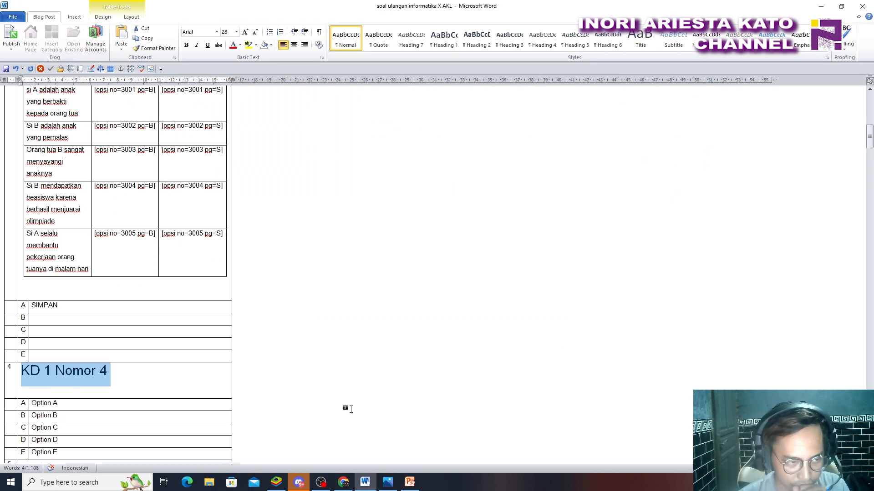
pyautogui.scroll(6, 168, 263)
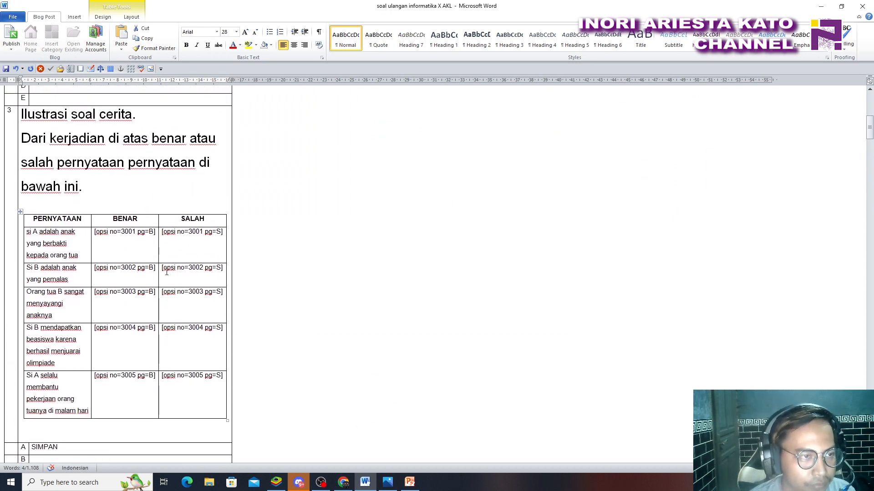
pyautogui.moveTo(22, 114); pyautogui.dragTo(124, 182)
pyautogui.hotkey('ctrl', 'c')
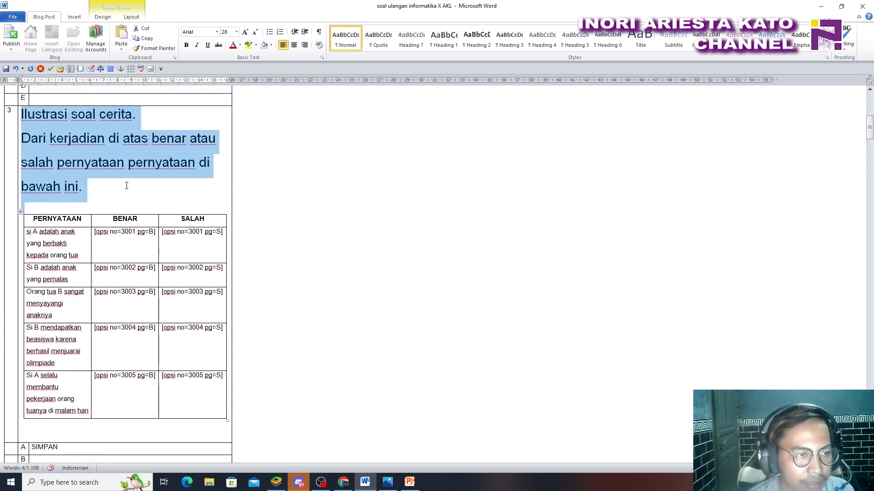
pyautogui.scroll(-9, 322, 273)
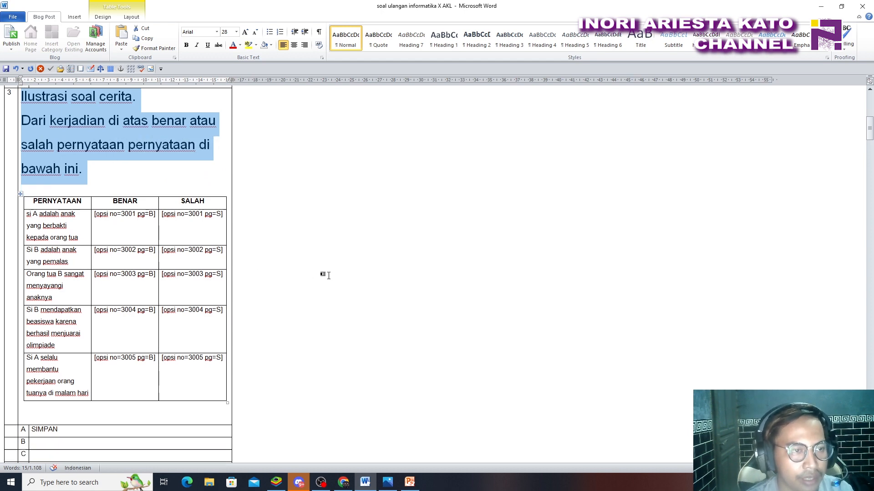
pyautogui.click(52, 298)
pyautogui.tripleClick(52, 298)
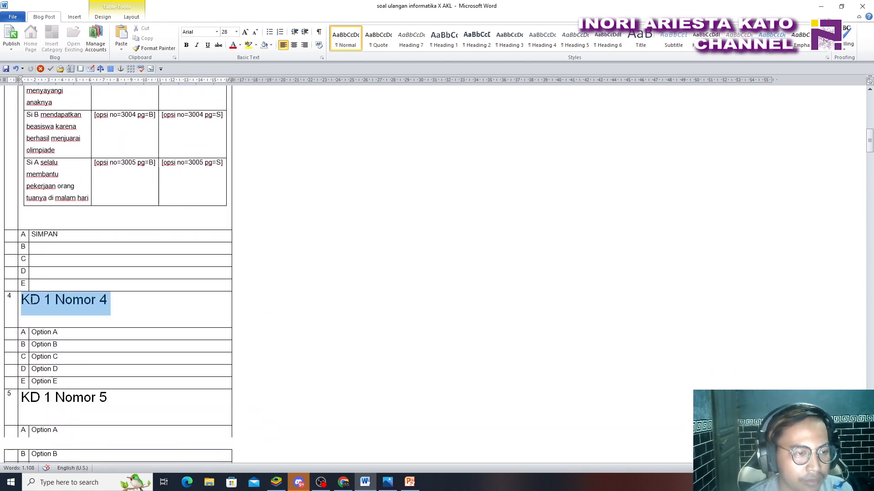
pyautogui.hotkey('ctrl', 'v')
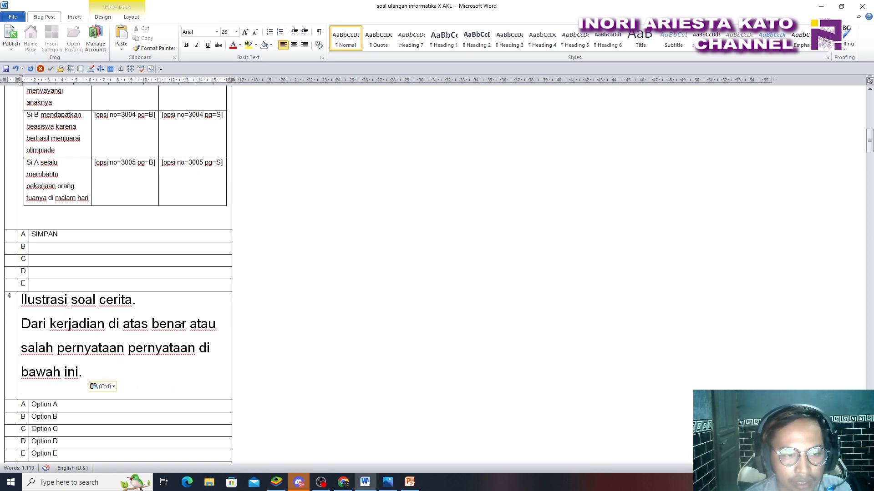
# Delete the second sentence of question 4 after the word "Dari"
pyautogui.moveTo(150, 324); pyautogui.dragTo(218, 388)
pyautogui.press('BackSpace')
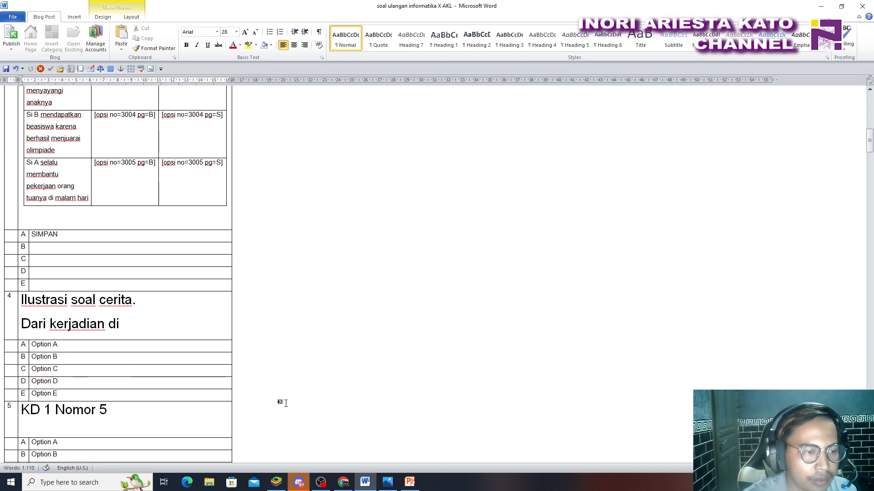
pyautogui.press('BackSpace')
pyautogui.press('BackSpace')
pyautogui.press('BackSpace')
pyautogui.press('BackSpace')
pyautogui.press('BackSpace')
pyautogui.press('BackSpace')
pyautogui.press('BackSpace')
pyautogui.press('BackSpace')
pyautogui.press('BackSpace')
pyautogui.press('BackSpace')
pyautogui.press('BackSpace')
pyautogui.press('BackSpace')
pyautogui.press('BackSpace')
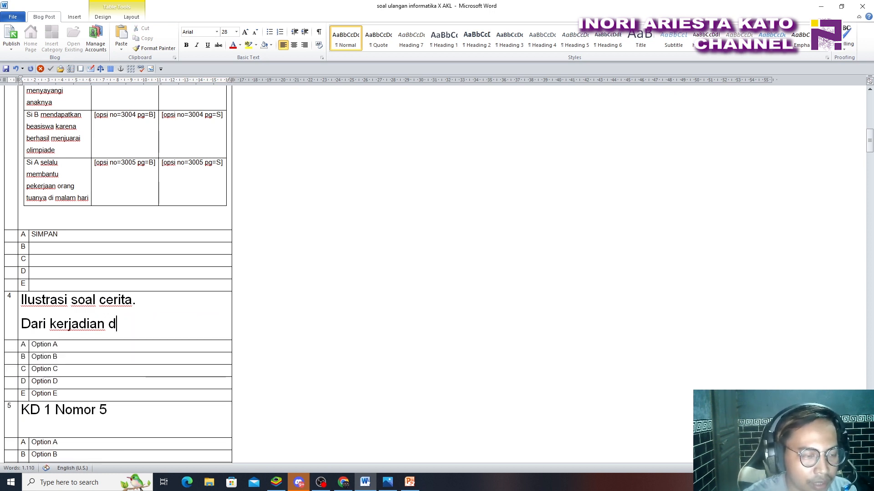
# Continue question 4's second sentence after "Dari" with "cerita di atas"
pyautogui.write('cer')
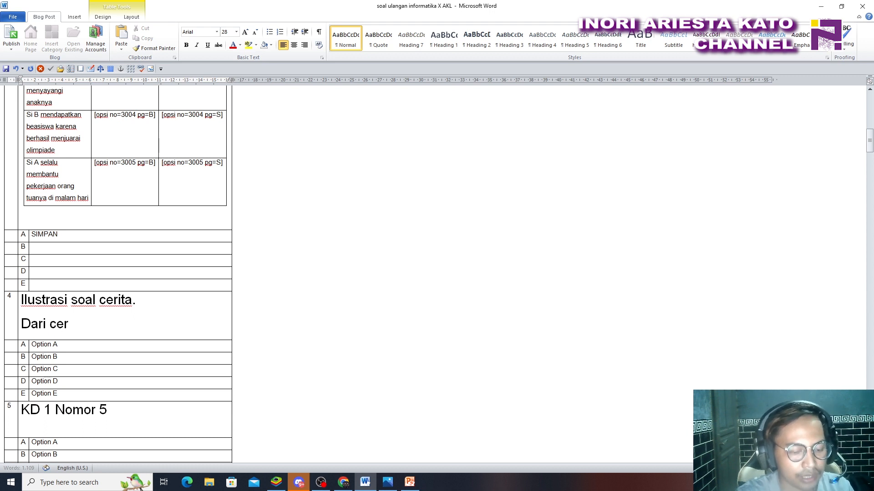
pyautogui.write('iuta')
pyautogui.press('BackSpace')
pyautogui.press('BackSpace')
pyautogui.press('BackSpace')
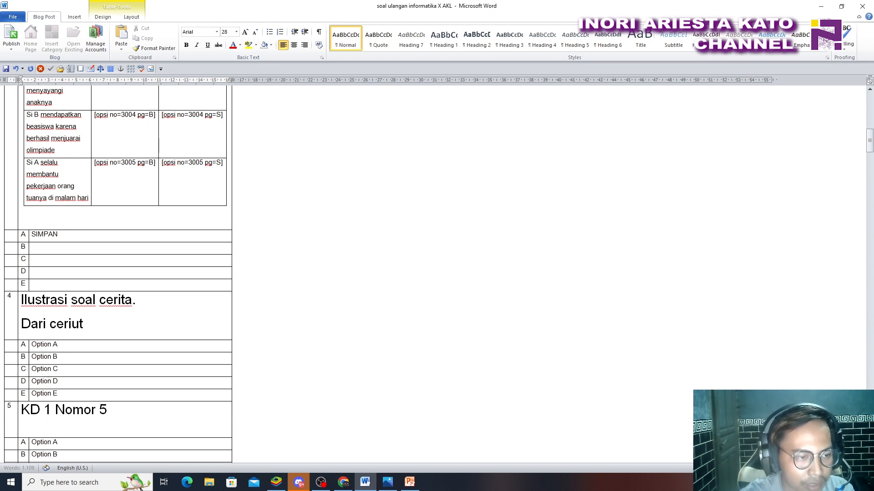
pyautogui.write('ta di atas')
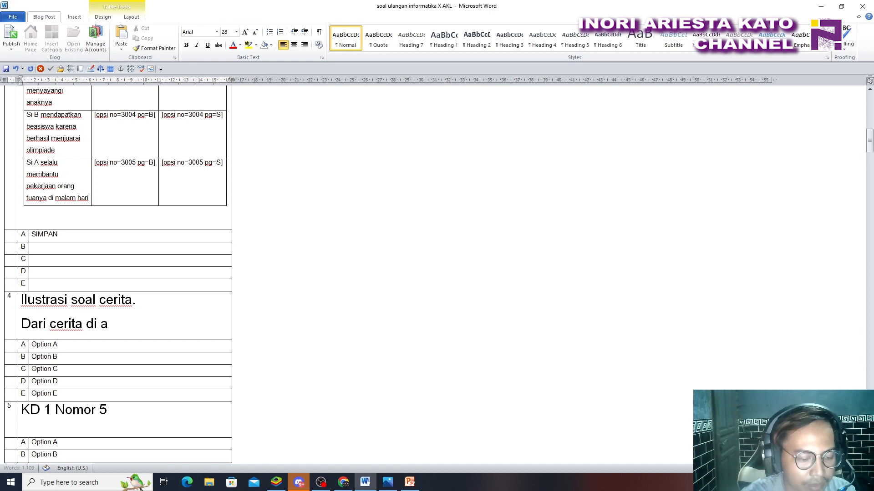
pyautogui.press('BackSpace')
pyautogui.press('BackSpace')
pyautogui.press('BackSpace')
pyautogui.press('BackSpace')
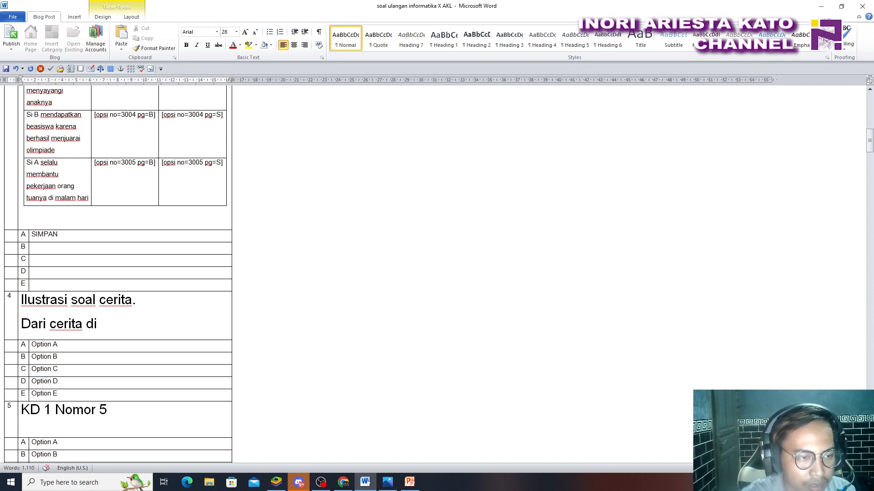
pyautogui.write('atas ')
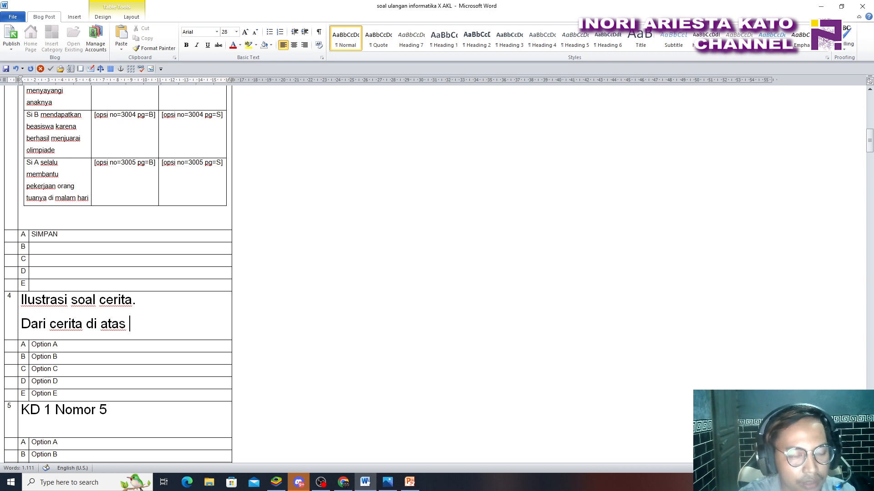
# Complete question 4's sentence with "bagaimana pendapat anda . . ."
pyautogui.write('ba')
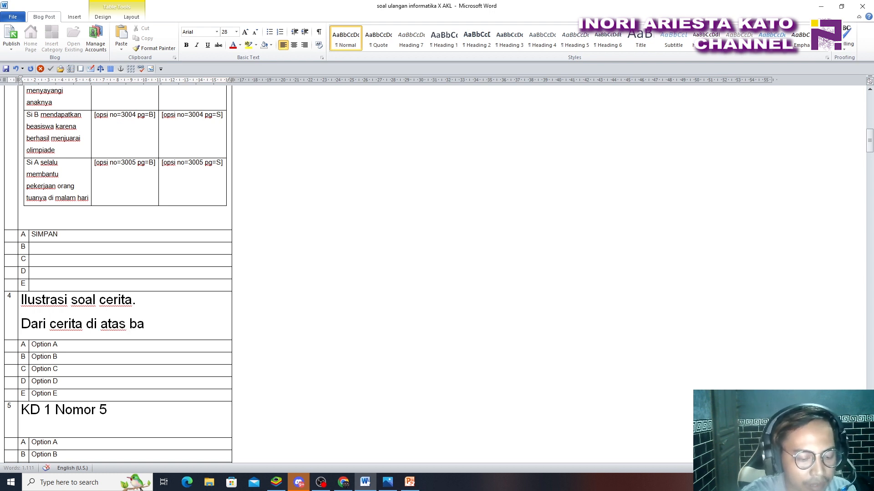
pyautogui.write('gaimana pe')
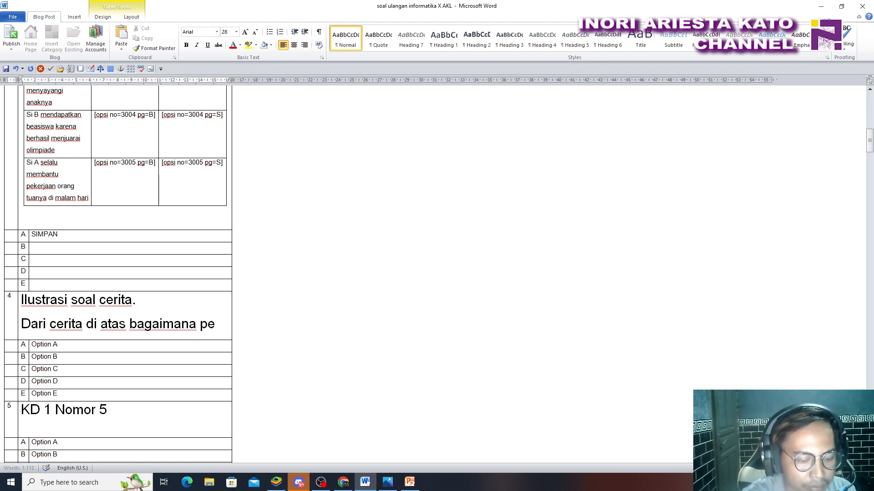
pyautogui.write('ndapat anda')
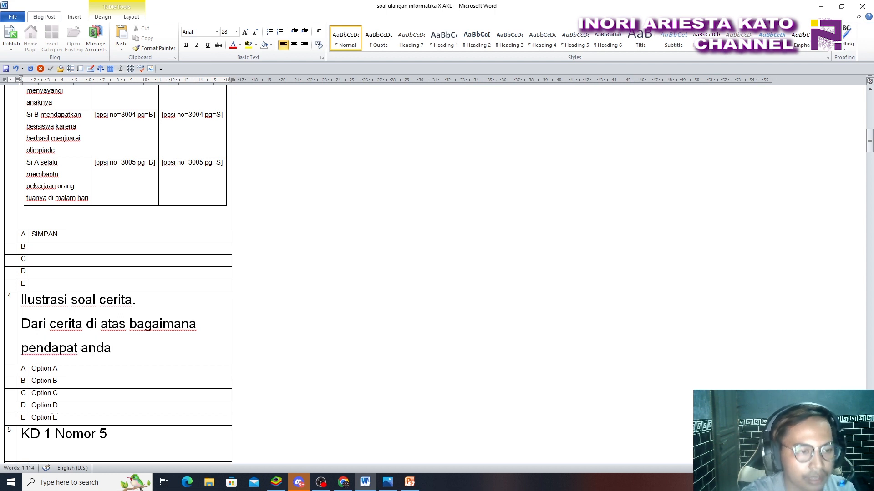
pyautogui.write(' tentan')
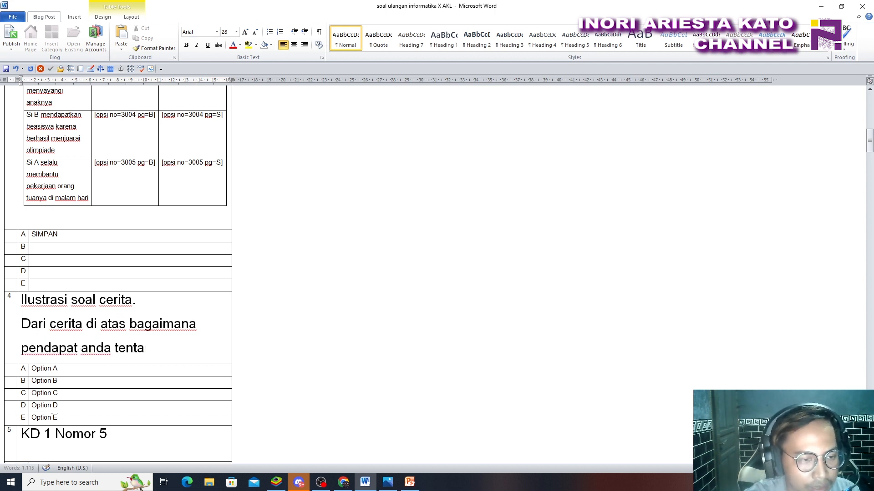
pyautogui.press('BackSpace')
pyautogui.press('BackSpace')
pyautogui.press('BackSpace')
pyautogui.press('BackSpace')
pyautogui.press('BackSpace')
pyautogui.press('BackSpace')
pyautogui.press('BackSpace')
pyautogui.press('BackSpace')
pyautogui.press('BackSpace')
pyautogui.press('BackSpace')
pyautogui.press('BackSpace')
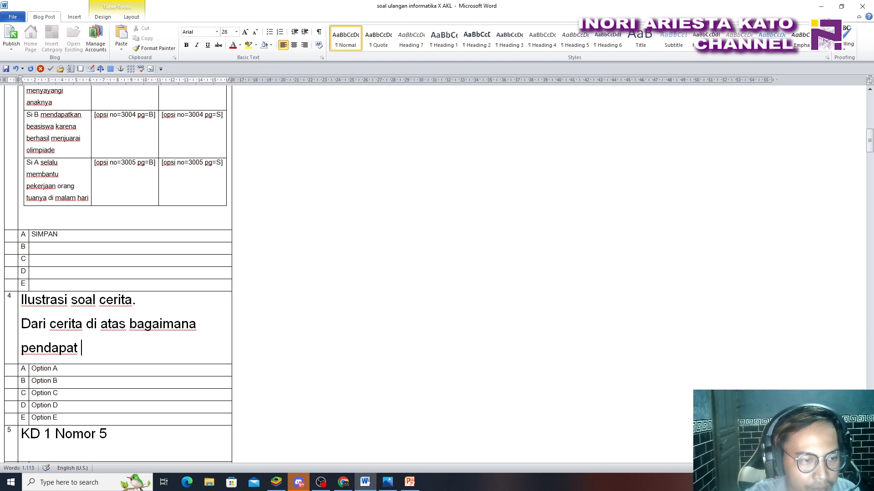
pyautogui.write('anda')
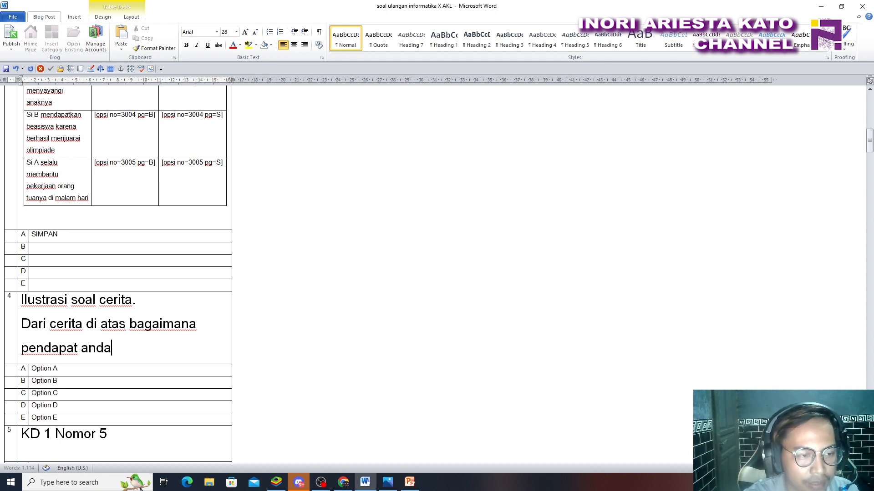
pyautogui.write(' . . .')
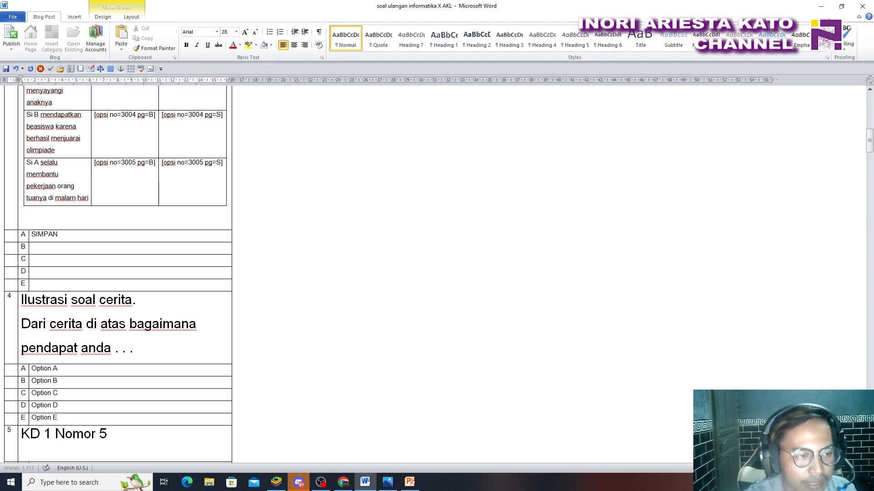
# Insert the agree/disagree (Setuju/Tidak) table with a reason column on a new line below question 4's text, using question number 4
pyautogui.press('Return')
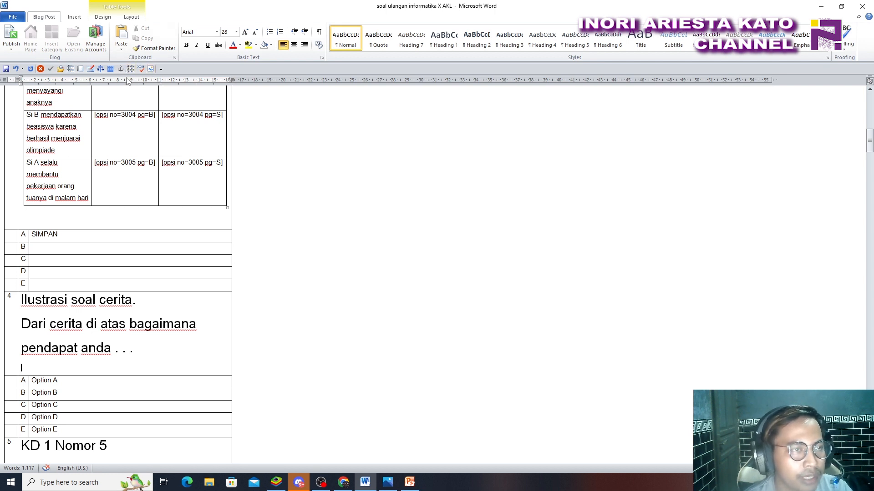
pyautogui.click(101, 70)
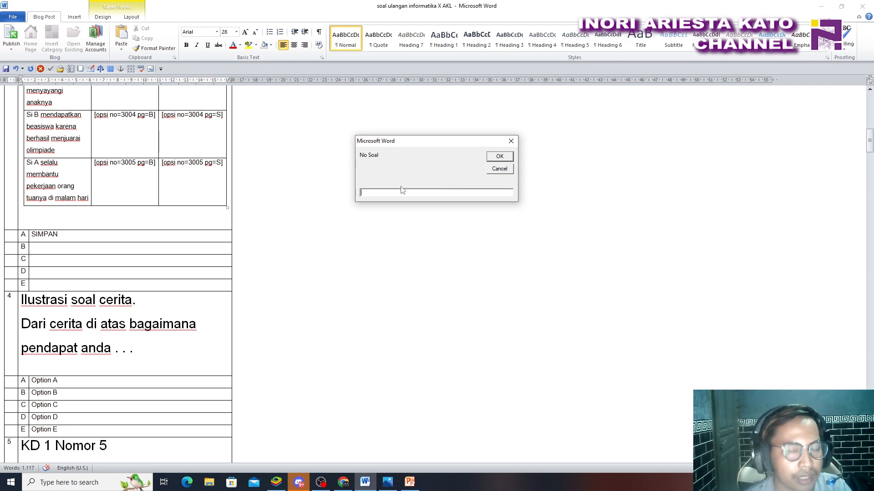
pyautogui.write('4')
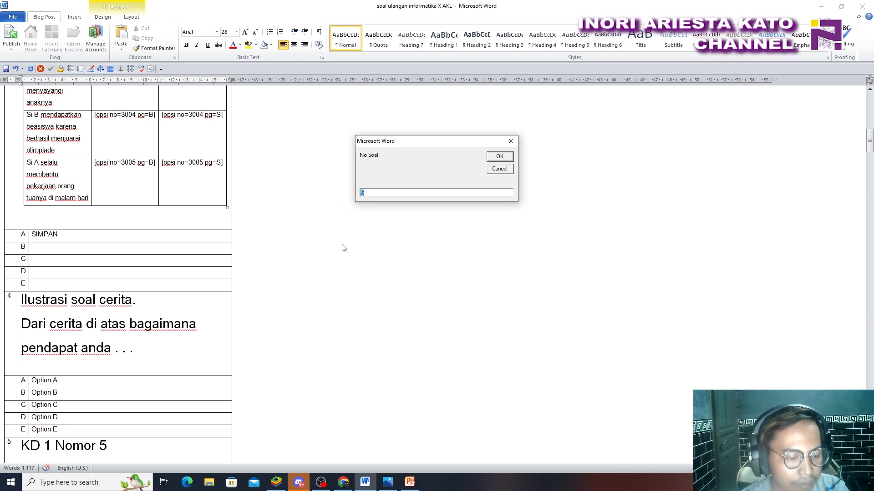
pyautogui.write('4')
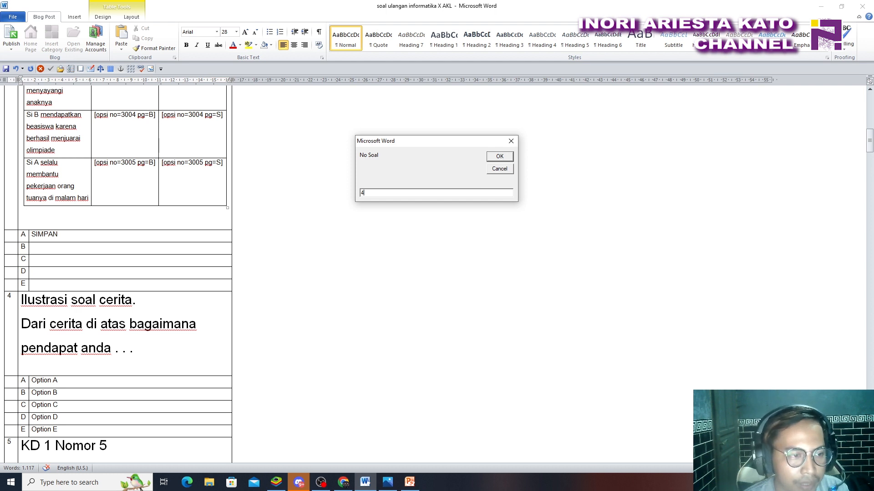
pyautogui.click(511, 156)
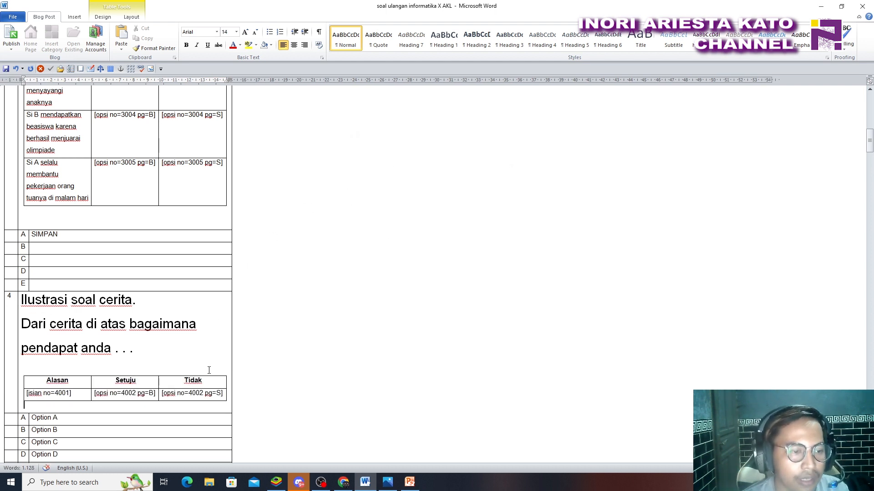
# Replace question 4's options A to E with only SIMPAN in option A
pyautogui.scroll(-1, 209, 370)
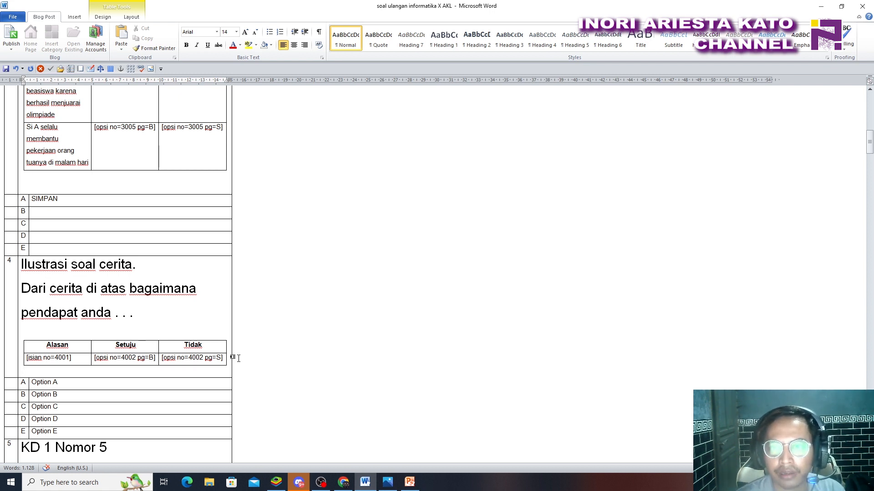
pyautogui.scroll(5, 238, 359)
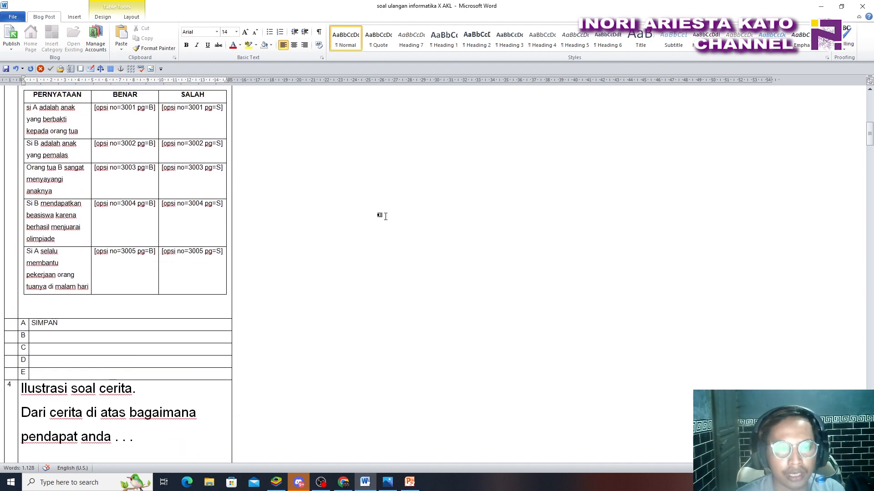
pyautogui.scroll(-8, 387, 334)
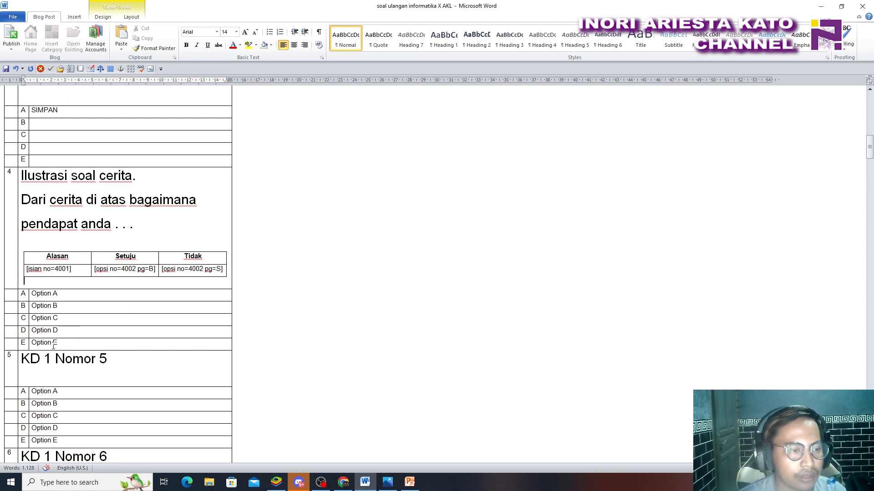
pyautogui.moveTo(74, 344); pyautogui.dragTo(47, 292)
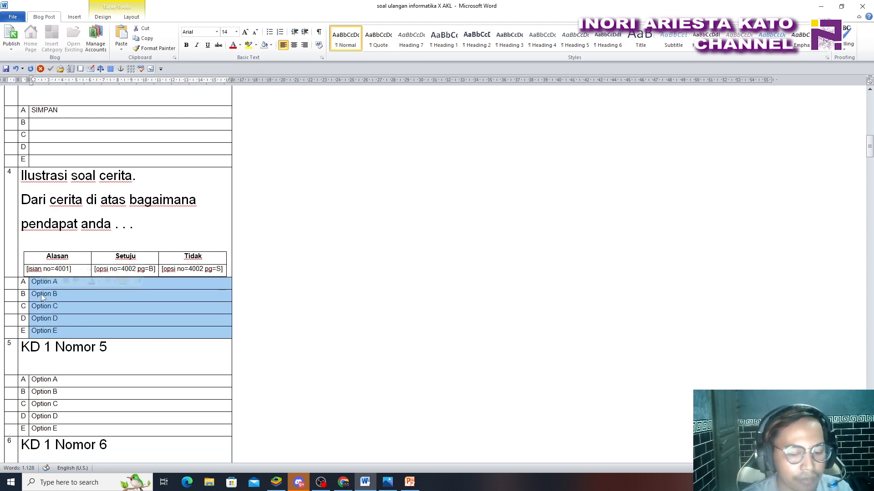
pyautogui.press('Delete')
pyautogui.write('SIMPO')
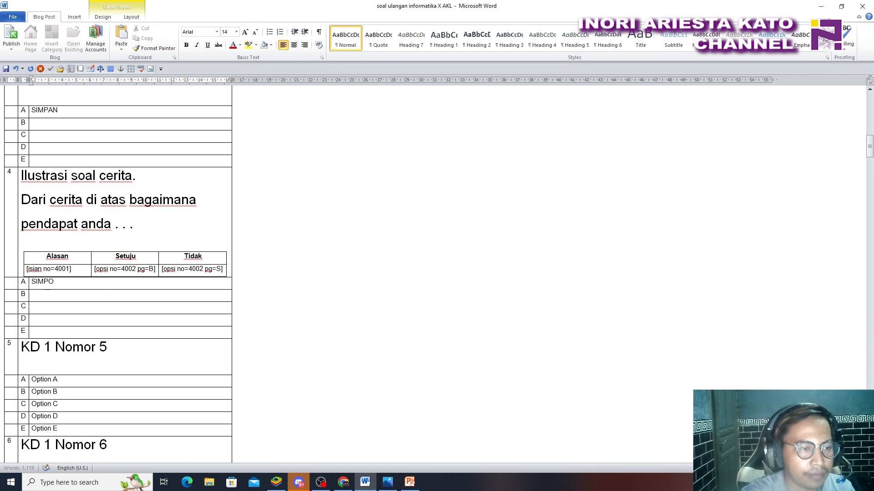
pyautogui.press('BackSpace')
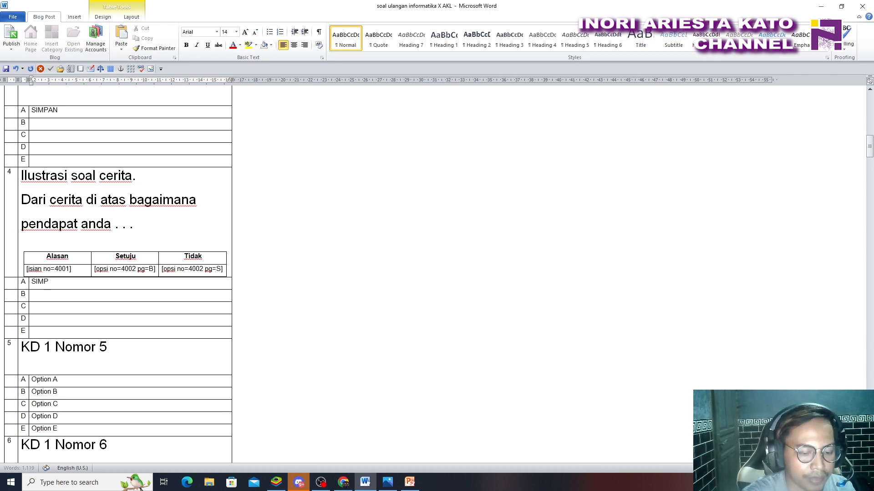
# Delete question 5's placeholder text "KD 1 Nomor 5"
pyautogui.click(188, 345)
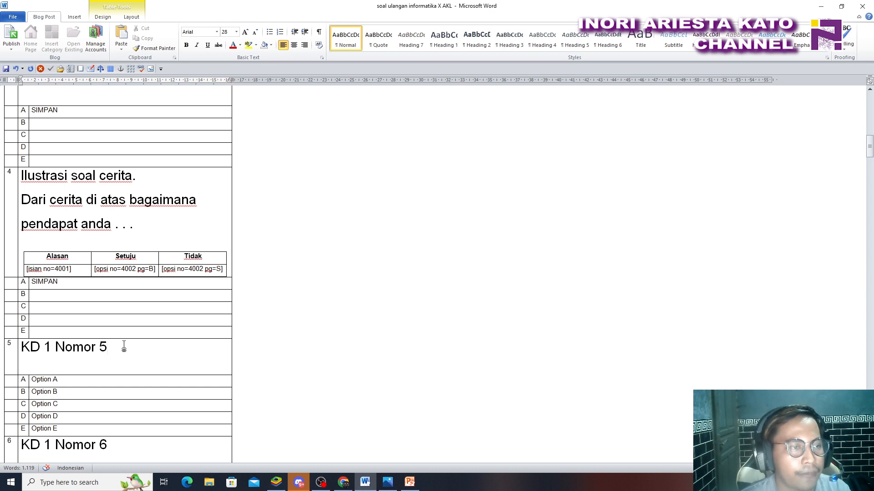
pyautogui.moveTo(124, 347); pyautogui.dragTo(20, 348)
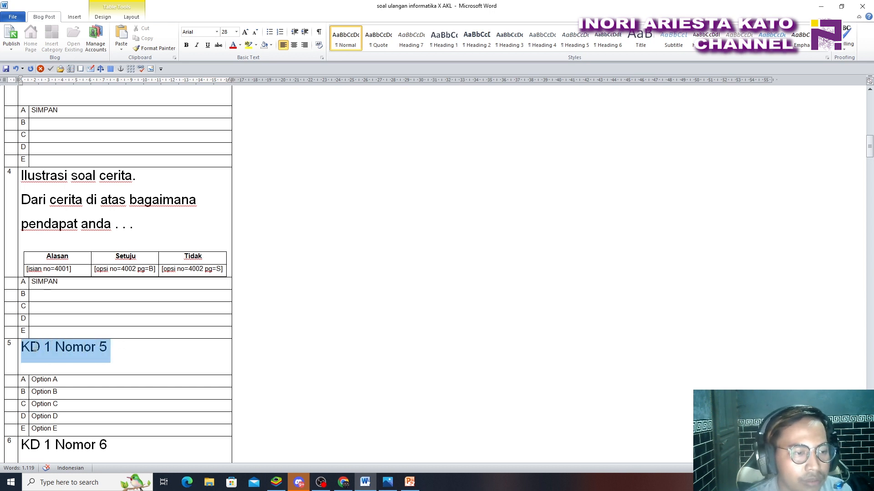
pyautogui.press('Delete')
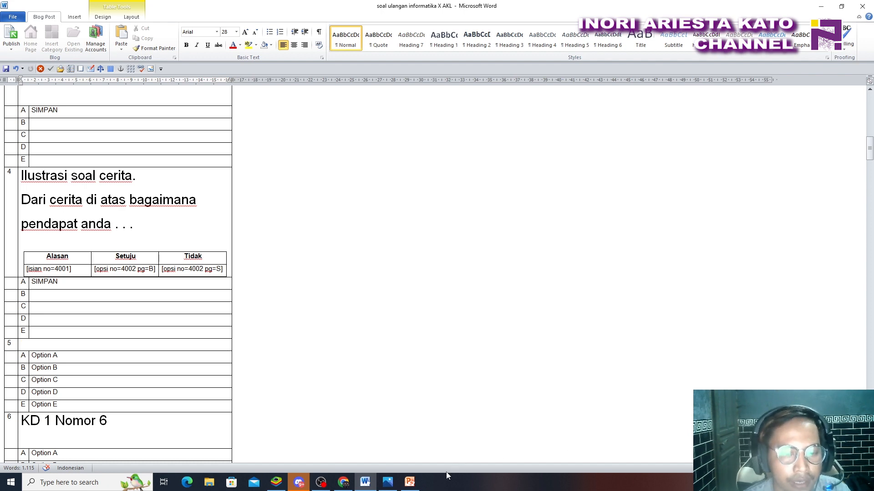
# View the matching question example on slide 7 of the PowerPoint presentation, and return to the Word exam document
pyautogui.click(409, 482)
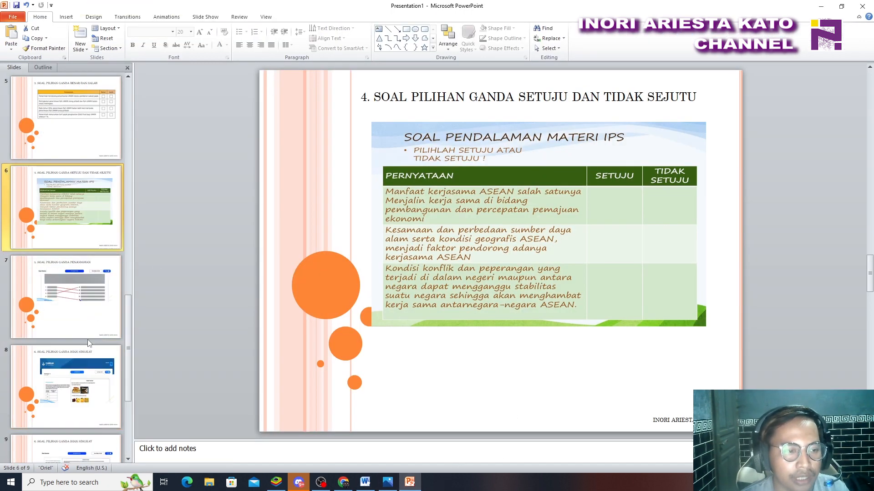
pyautogui.click(87, 336)
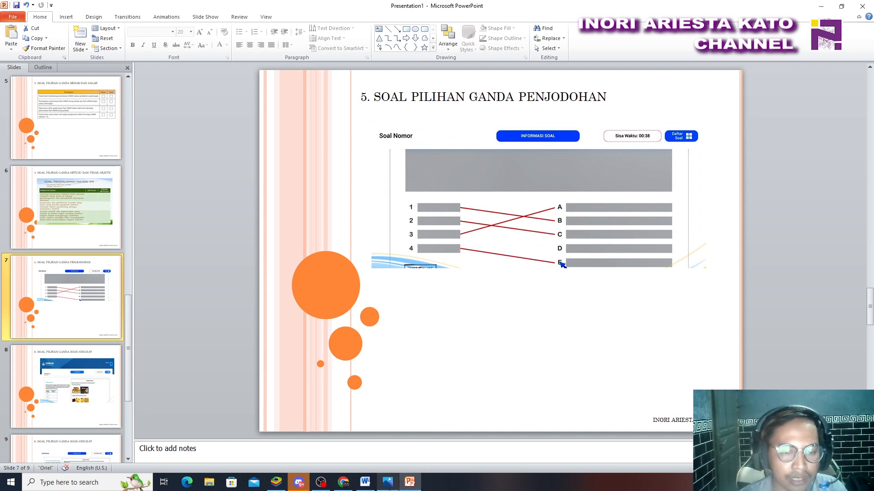
pyautogui.click(366, 484)
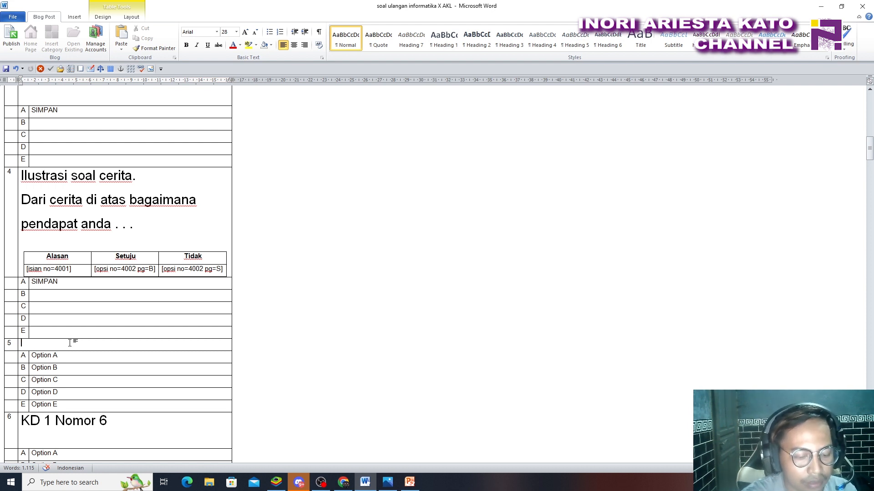
# Write "Pilihlah relasi yang sesuai!" as the text of question 5
pyautogui.write('C')
pyautogui.press('BackSpace')
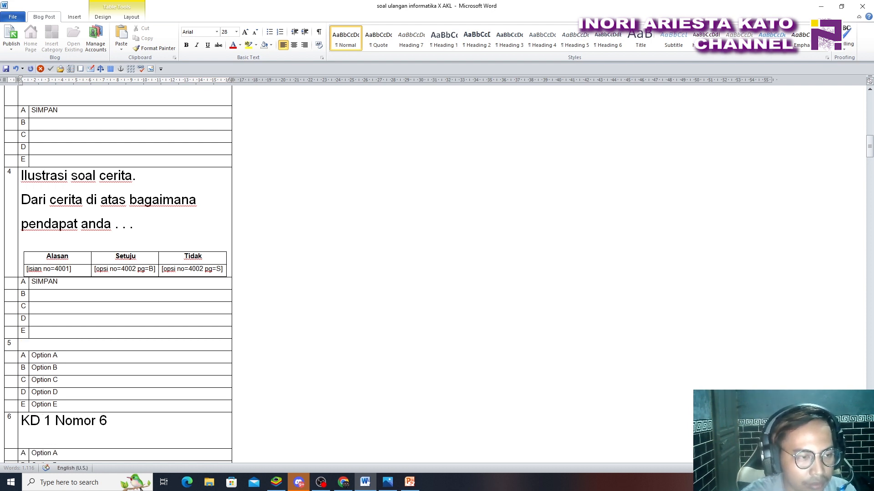
pyautogui.write('Pilihlah')
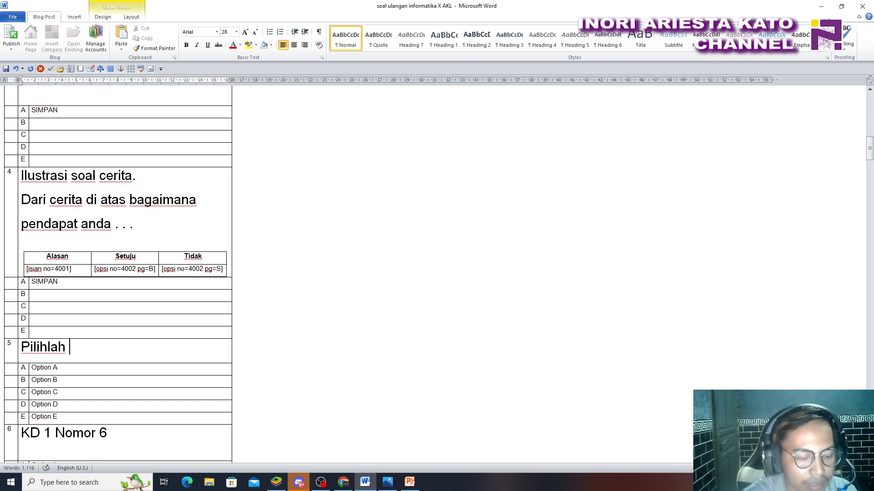
pyautogui.write(' j')
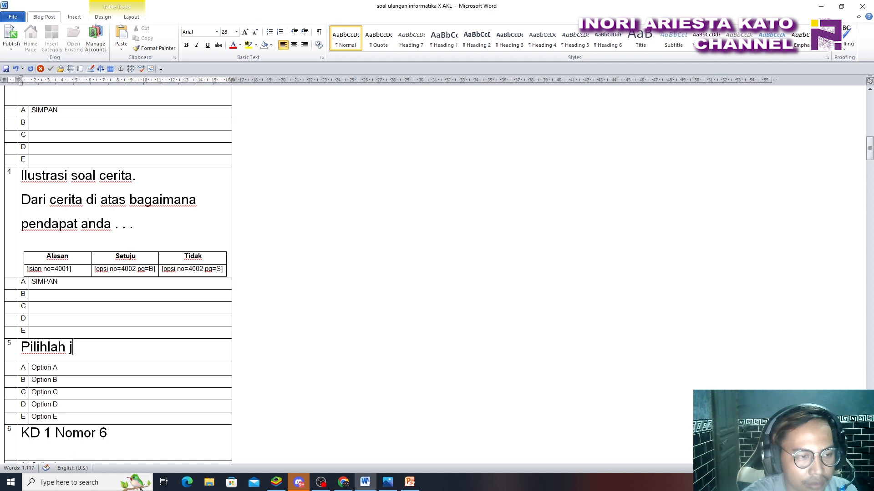
pyautogui.press('BackSpace')
pyautogui.write('Relasi')
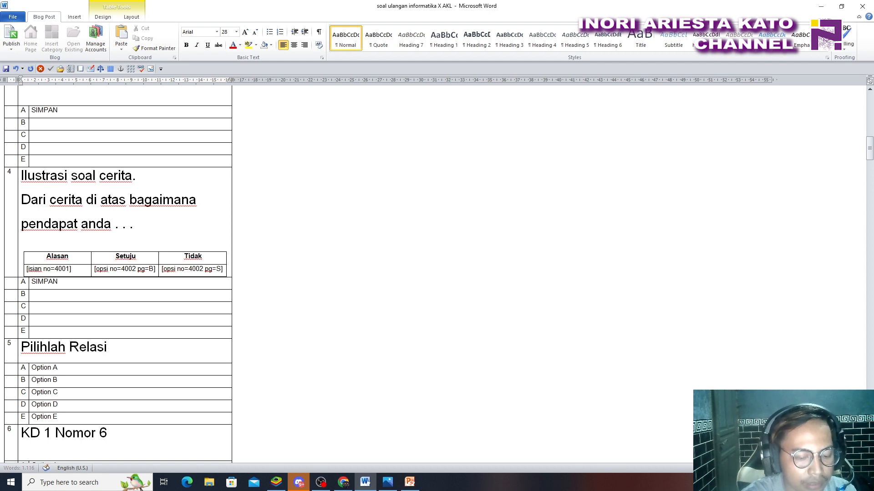
pyautogui.write(' yang sesuai')
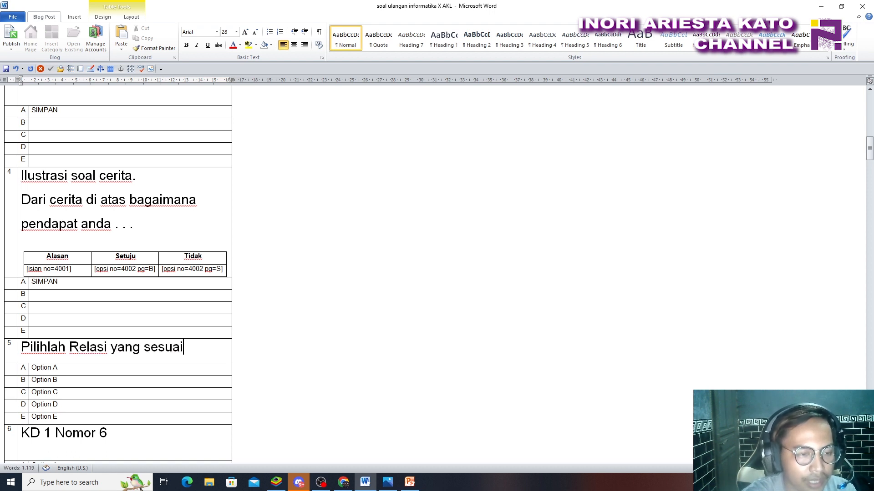
pyautogui.press('BackSpace')
pyautogui.press('BackSpace')
pyautogui.press('BackSpace')
pyautogui.press('BackSpace')
pyautogui.press('BackSpace')
pyautogui.press('BackSpace')
pyautogui.press('BackSpace')
pyautogui.press('BackSpace')
pyautogui.press('BackSpace')
pyautogui.press('BackSpace')
pyautogui.press('BackSpace')
pyautogui.press('BackSpace')
pyautogui.press('BackSpace')
pyautogui.press('BackSpace')
pyautogui.press('BackSpace')
pyautogui.press('BackSpace')
pyautogui.press('BackSpace')
pyautogui.press('BackSpace')
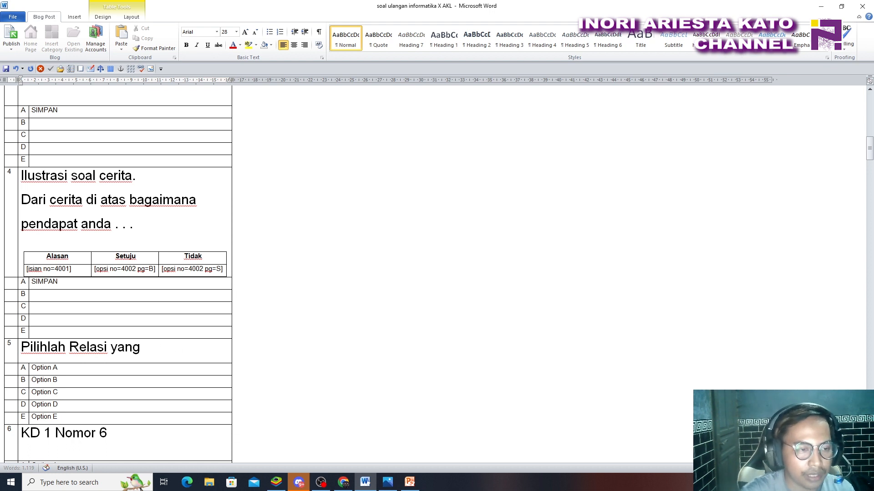
pyautogui.write('l')
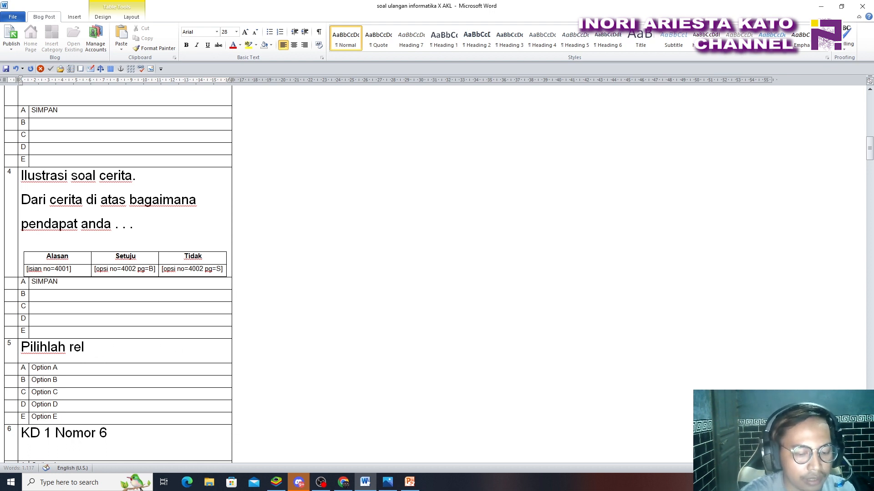
pyautogui.write('asi yang sesuai!')
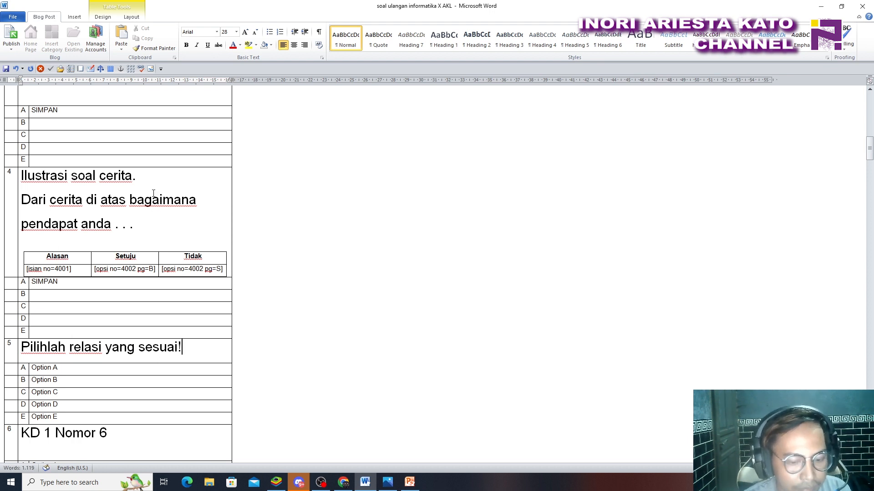
# Start a matching table on a new line below question 5's text, with question number 5 and 5 questions, consulting the PowerPoint matching example
pyautogui.press('Return')
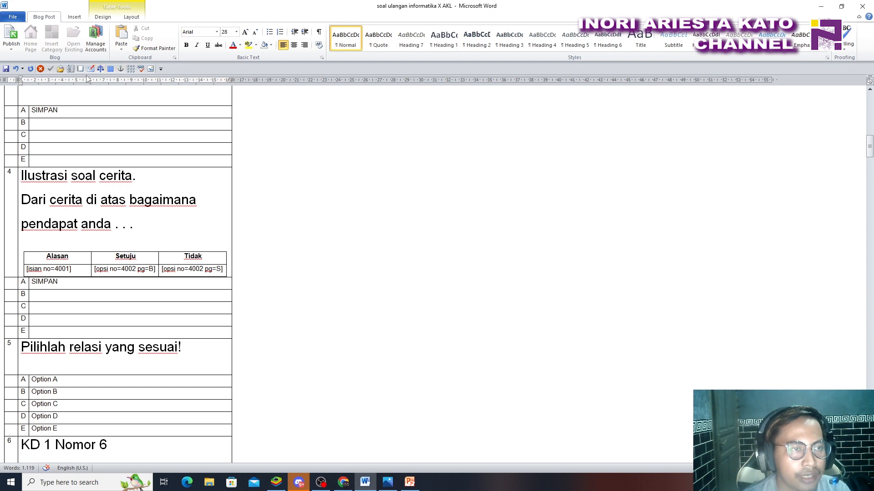
pyautogui.click(60, 70)
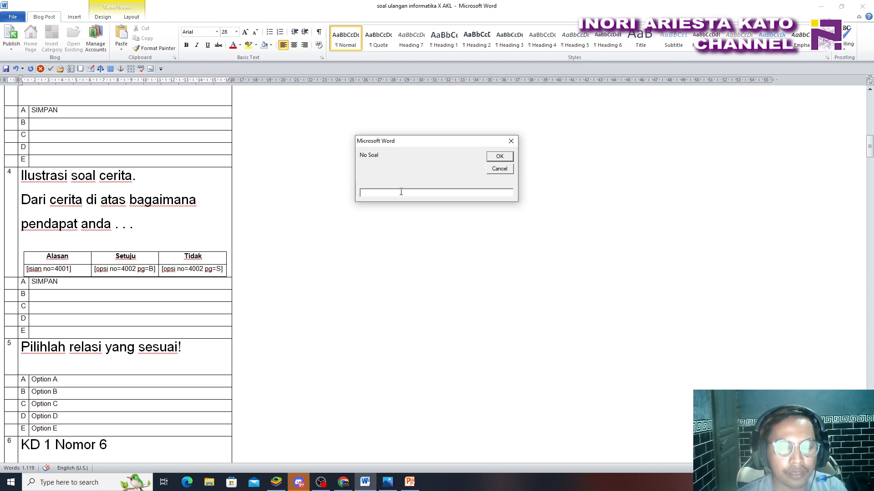
pyautogui.write('5')
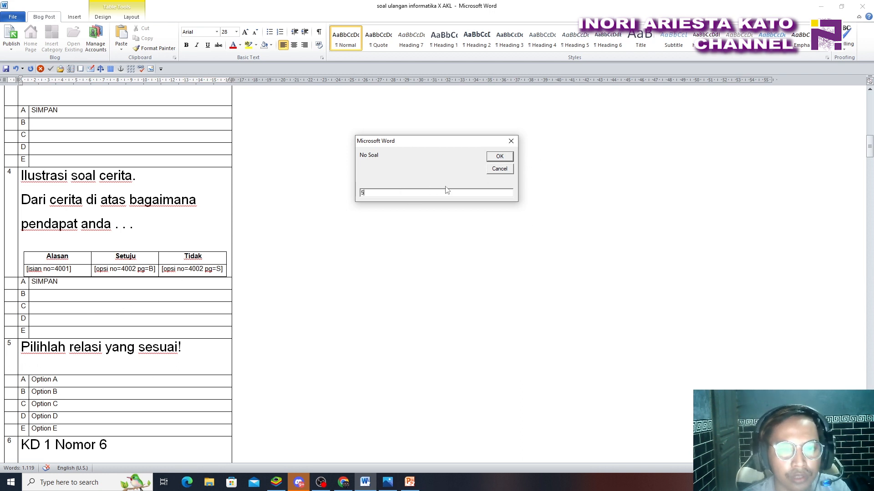
pyautogui.click(499, 156)
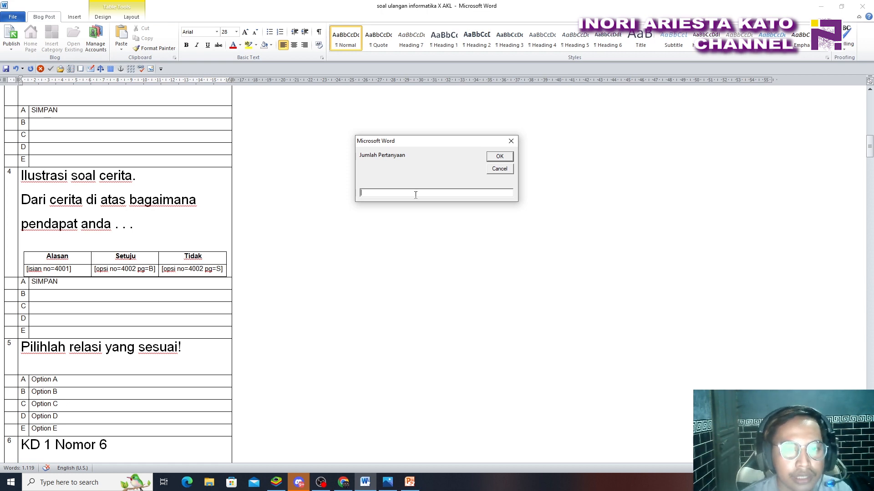
pyautogui.click(409, 482)
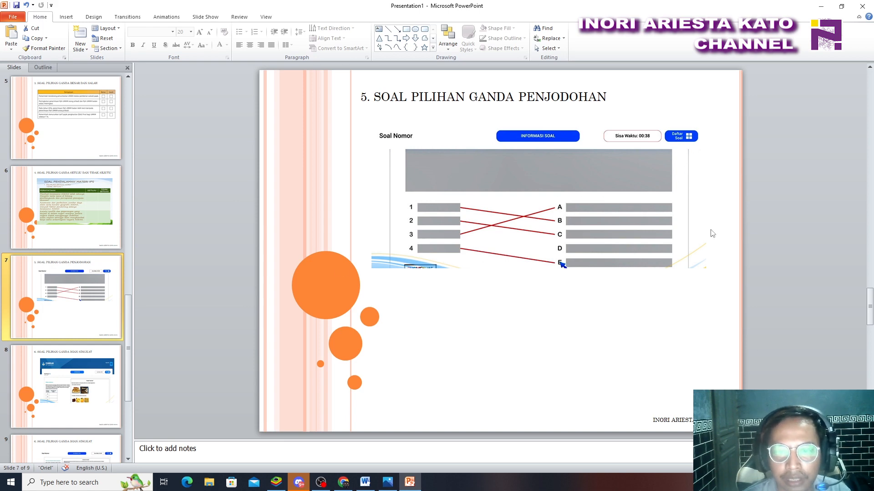
pyautogui.click(368, 486)
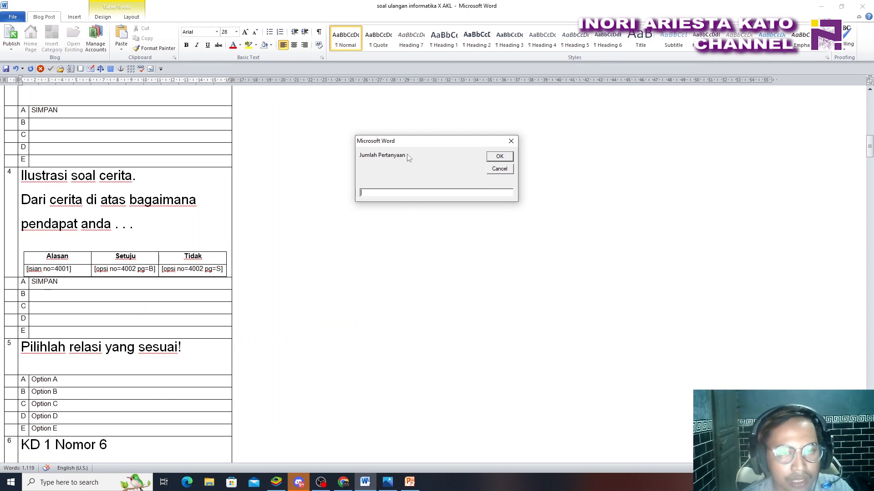
pyautogui.write('5')
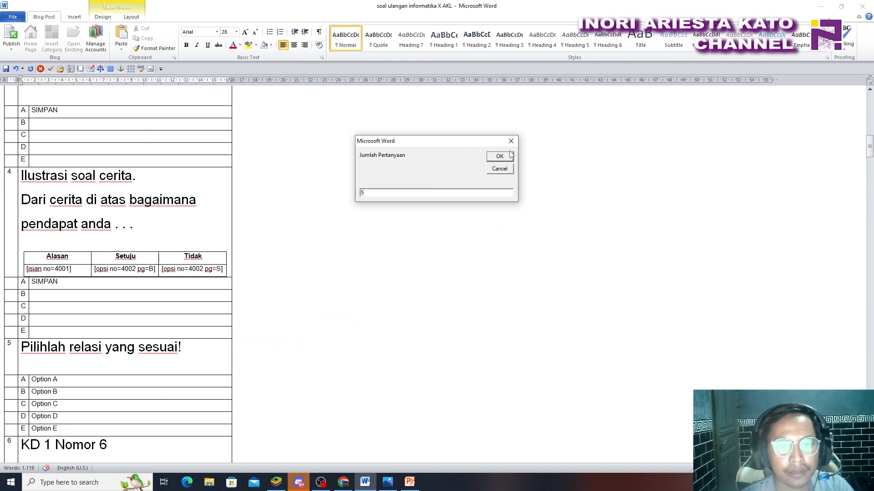
pyautogui.click(508, 156)
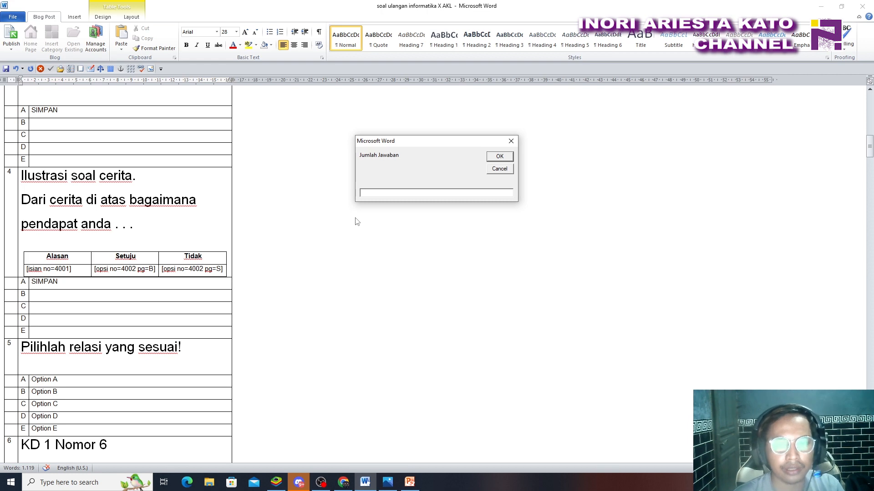
# Consult the PowerPoint matching example again and set the matching table's number of answers to 7 in Word
pyautogui.click(410, 482)
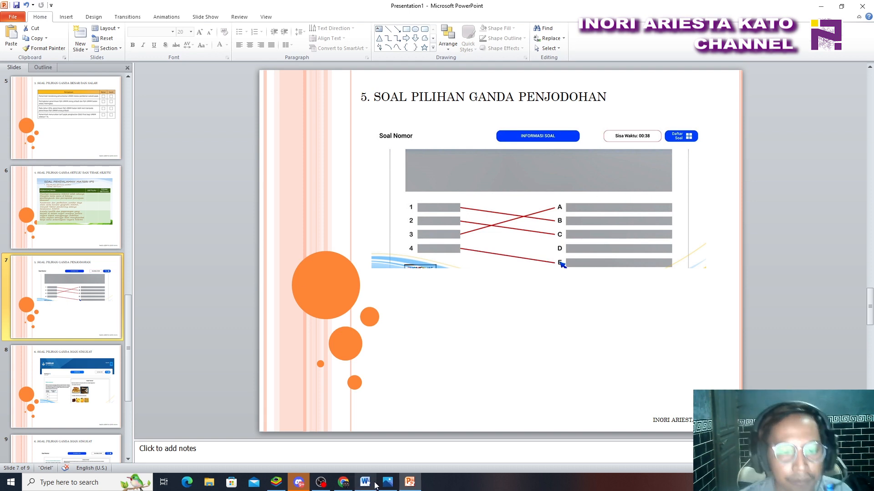
pyautogui.click(364, 433)
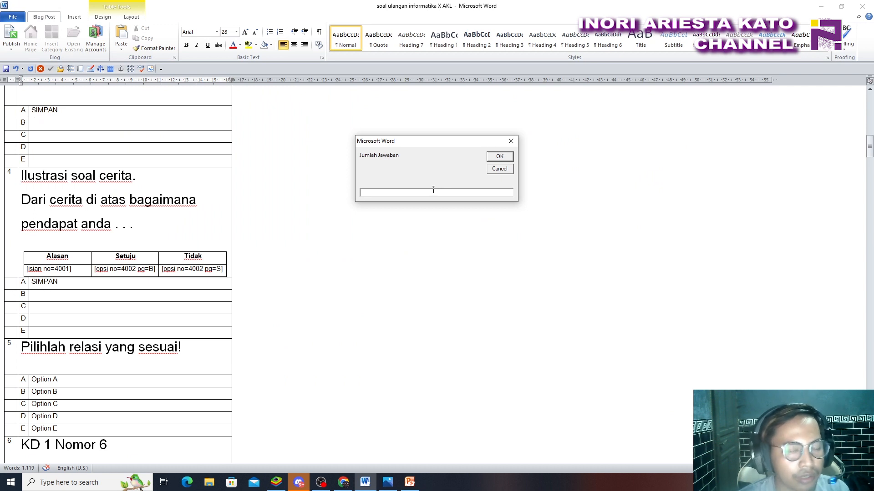
pyautogui.write('7')
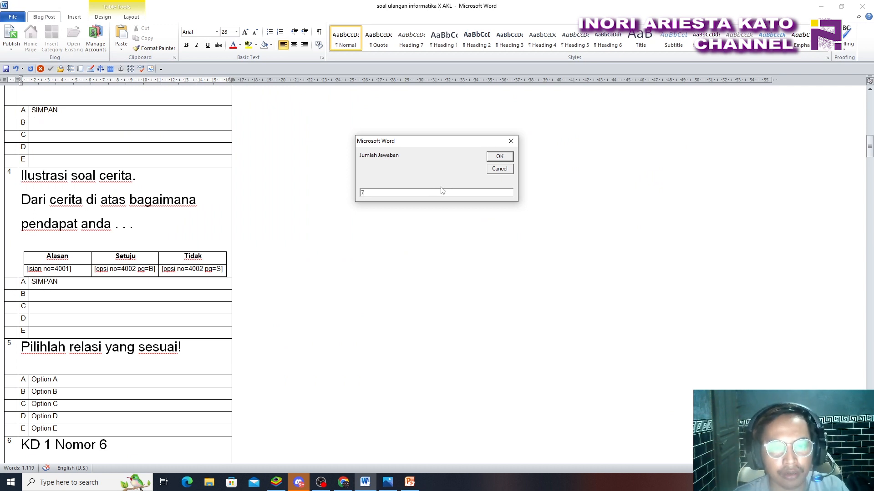
pyautogui.click(499, 158)
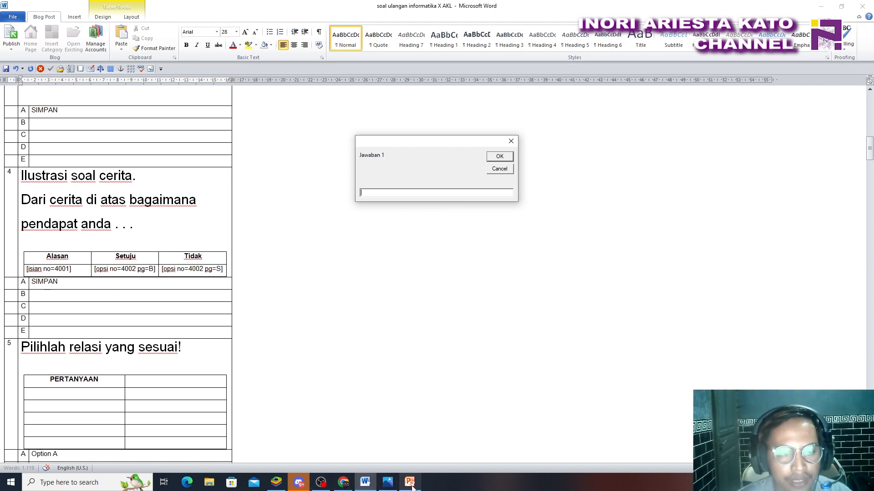
# Review the matching example in PowerPoint, return to Word and enter "P x L" as answer 1 of the matching table
pyautogui.moveTo(411, 485)
pyautogui.click(423, 455)
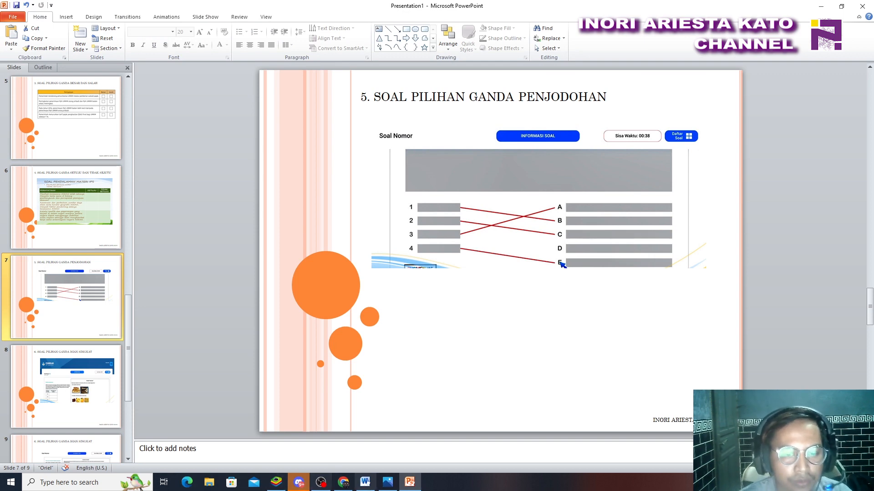
pyautogui.click(367, 489)
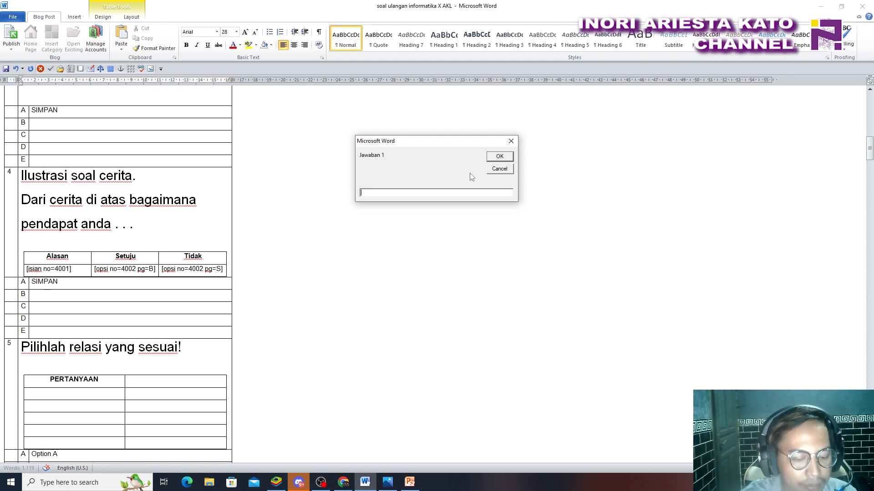
pyautogui.write('P x L')
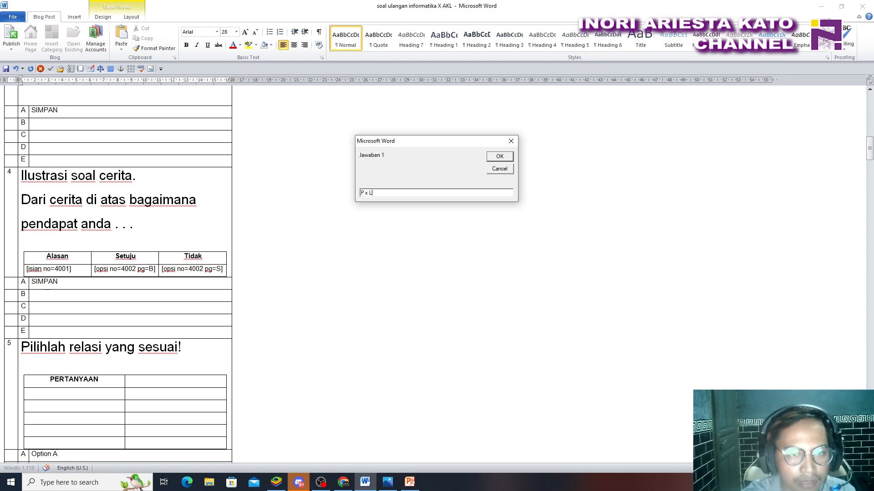
pyautogui.click(508, 158)
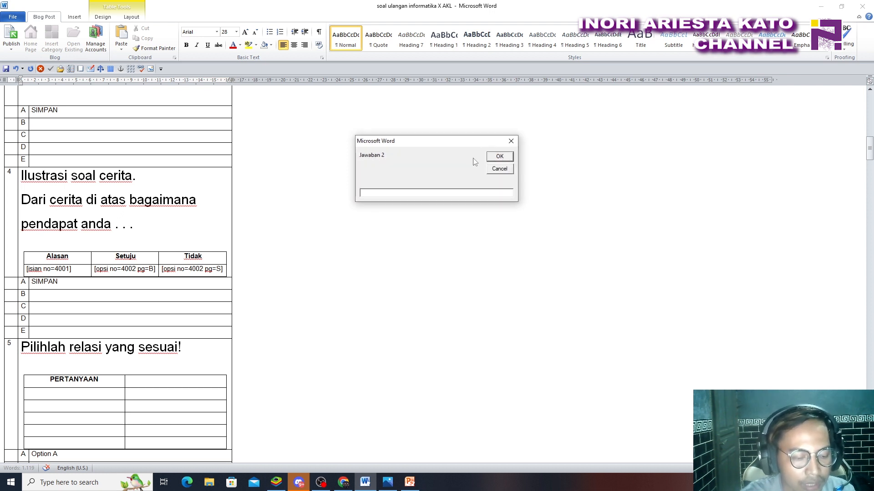
# Enter "1/2 x a x t" as answer 2 of question 5's matching table
pyautogui.write('1/2')
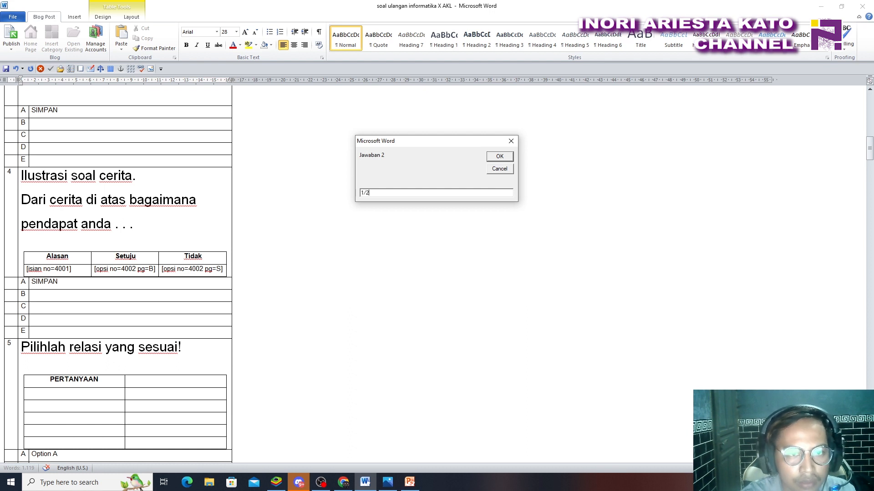
pyautogui.write(' x a')
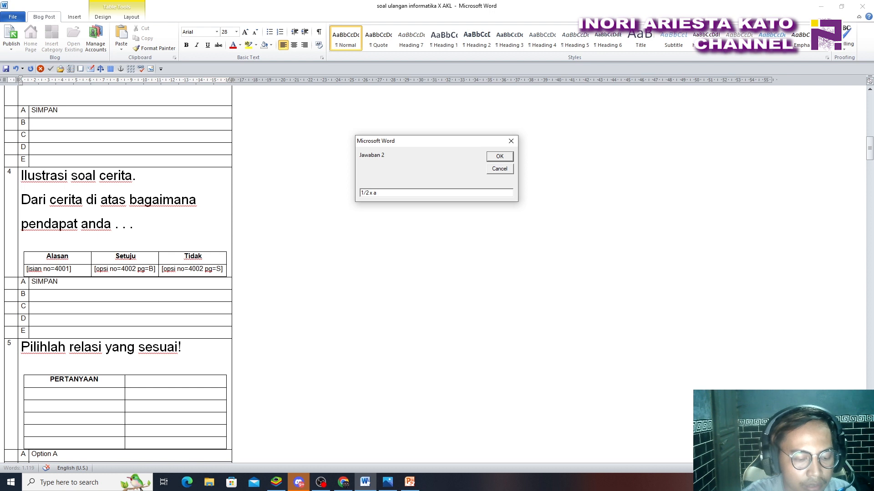
pyautogui.write(' x')
pyautogui.press('BackSpace')
pyautogui.press('BackSpace')
pyautogui.press('BackSpace')
pyautogui.press('BackSpace')
pyautogui.press('BackSpace')
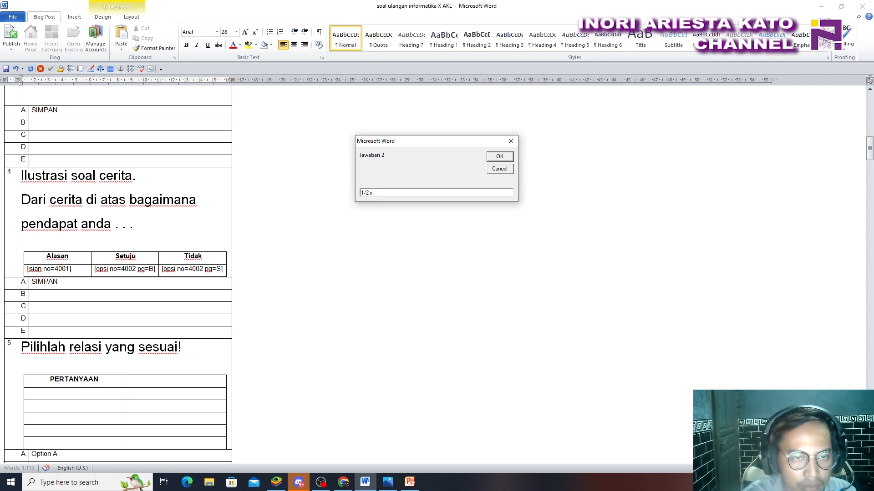
pyautogui.write('x ')
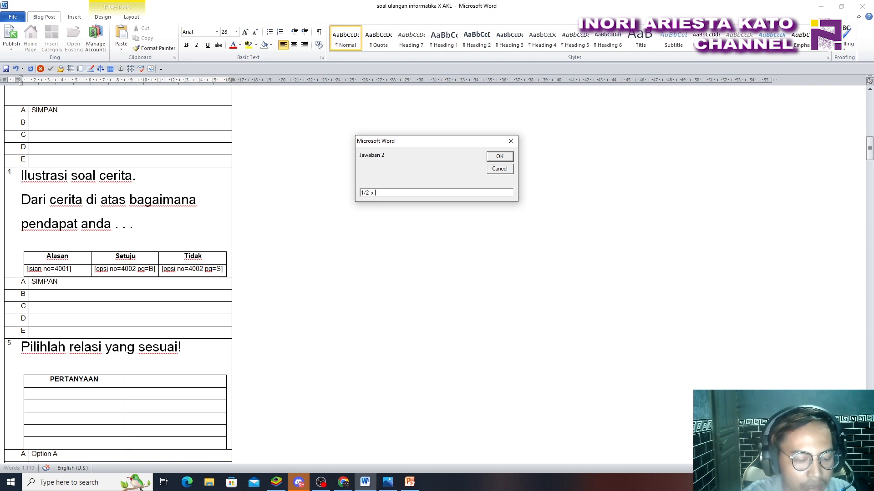
pyautogui.write('a x')
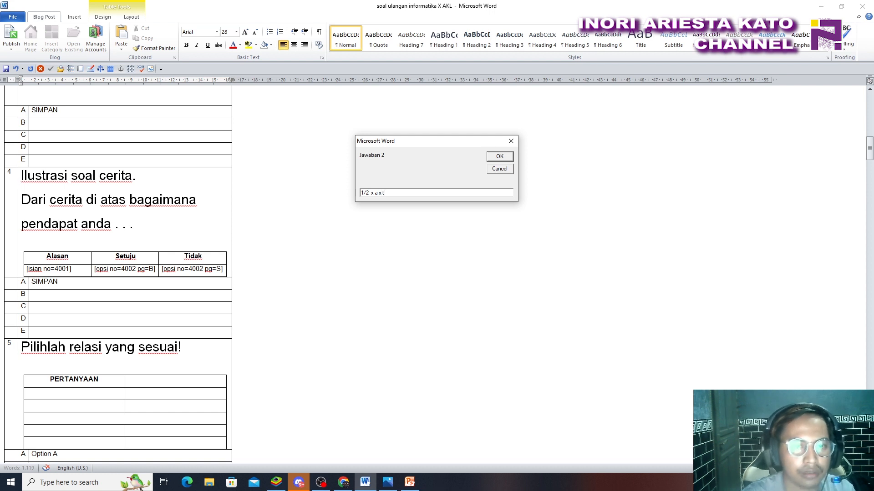
pyautogui.write(' t')
pyautogui.click(498, 156)
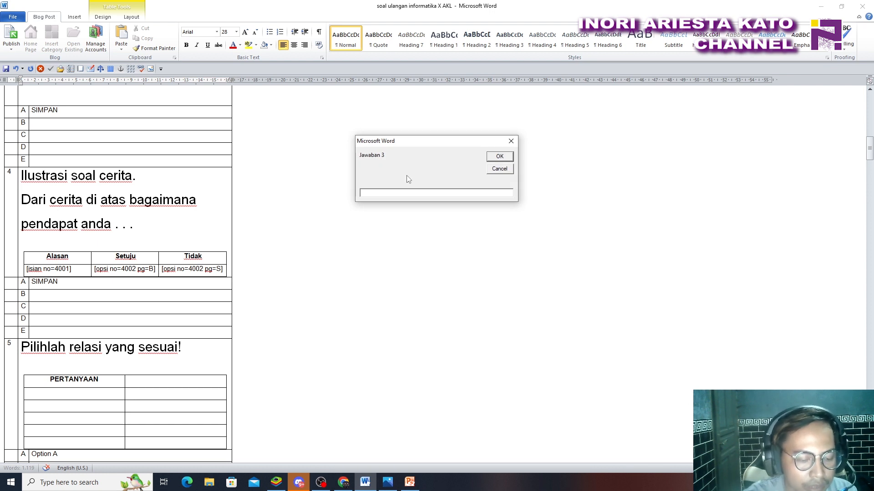
# Enter "phi x r x r" as answer 3 of question 5's matching table
pyautogui.write('phi')
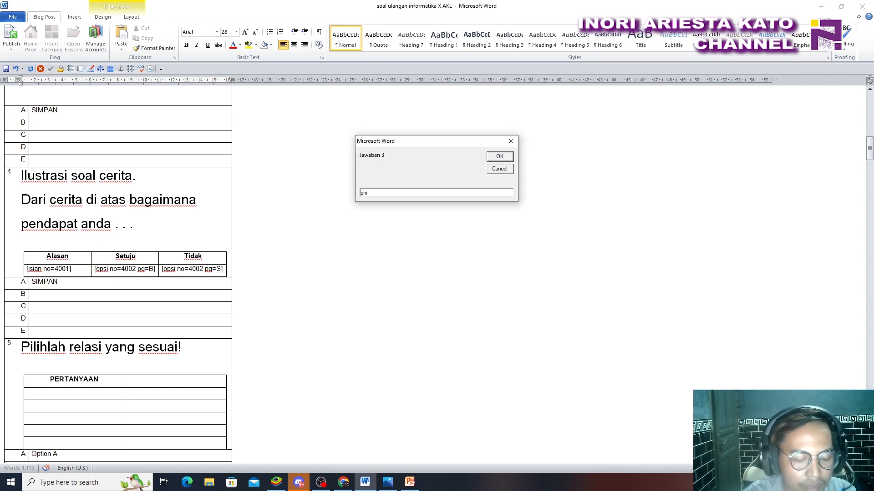
pyautogui.write(' x ')
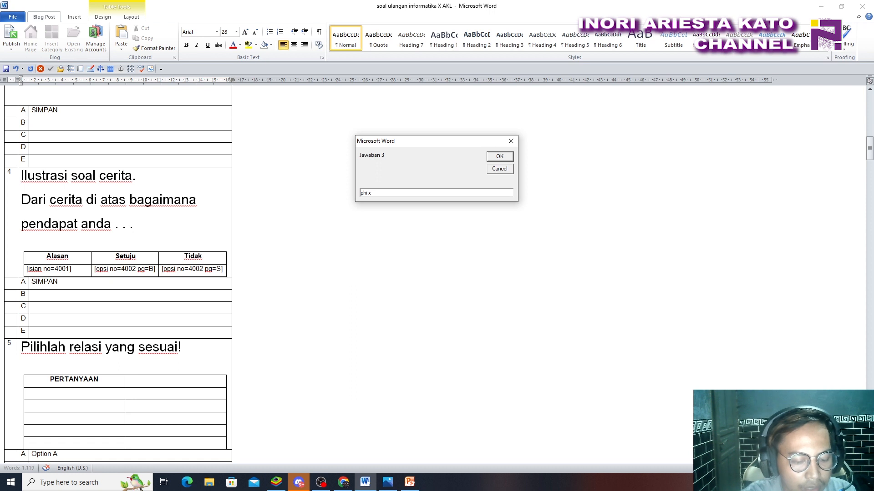
pyautogui.write('r x')
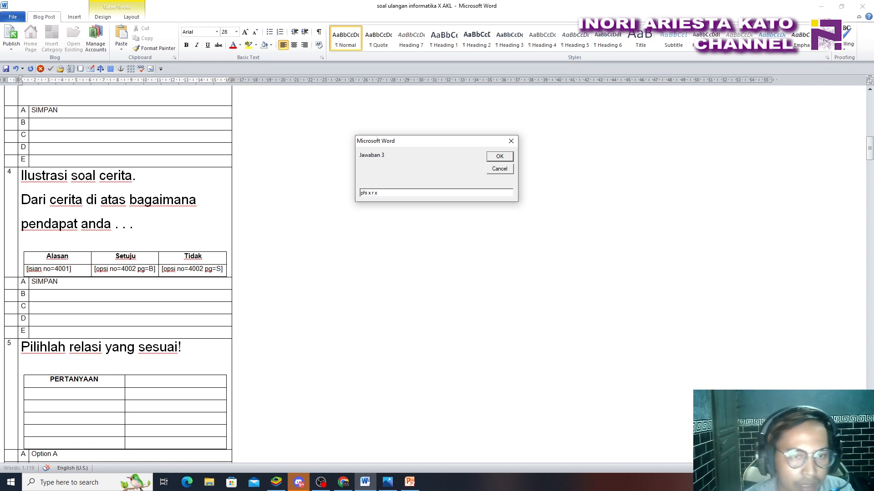
pyautogui.write(' r')
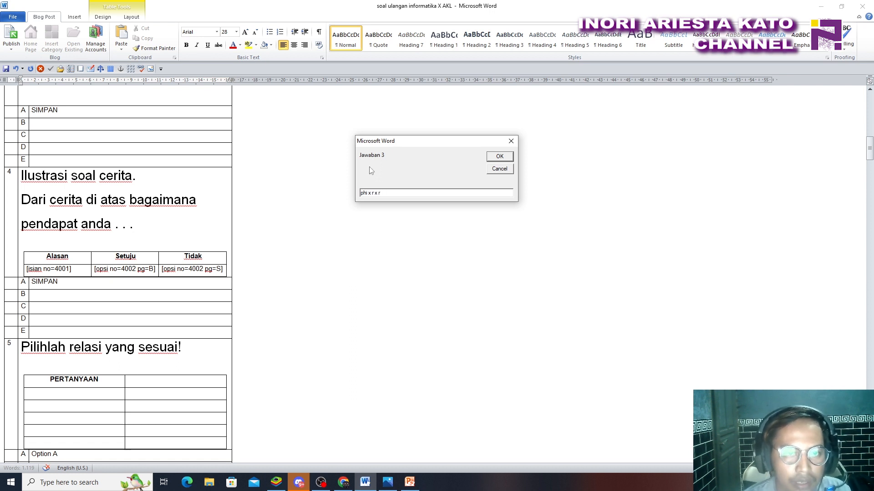
pyautogui.click(499, 156)
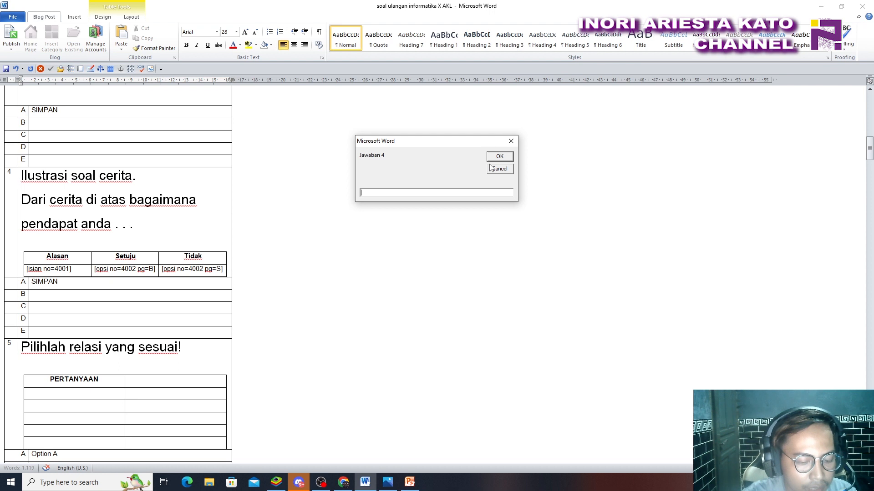
# Enter "a x t" as answer 4 and "s x s x s" as answer 5 of question 5's matching table
pyautogui.write('a x t')
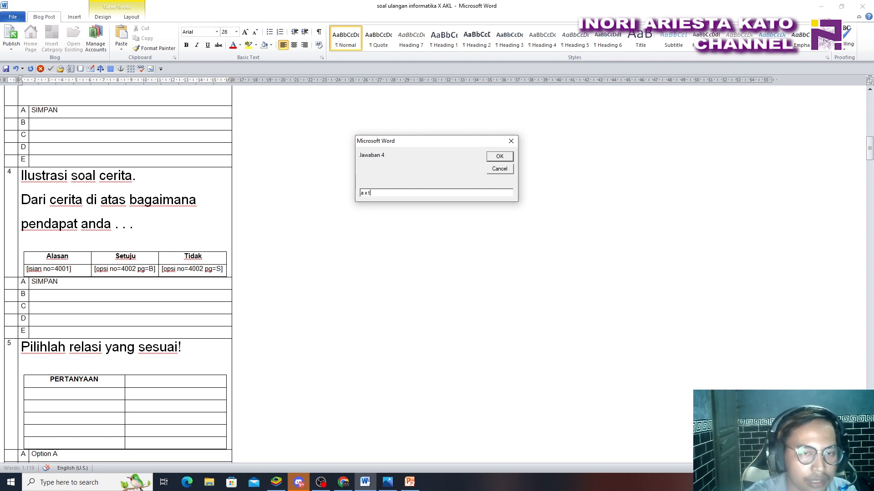
pyautogui.click(499, 159)
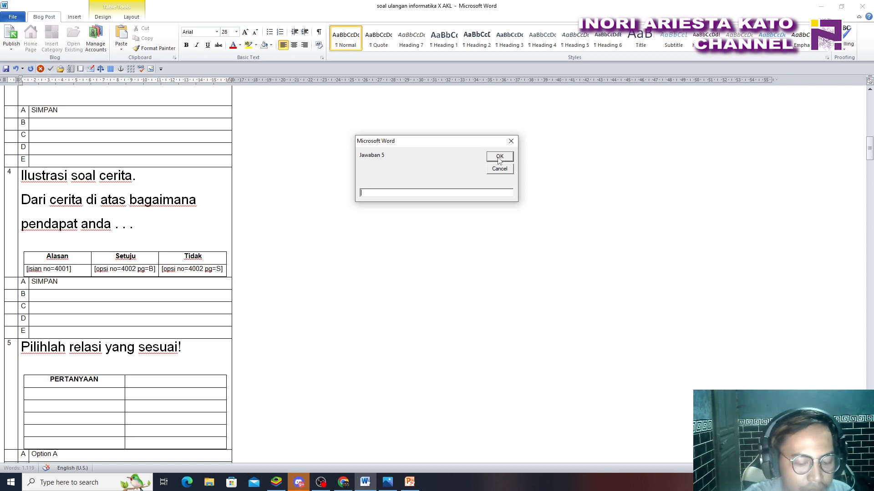
pyautogui.write('s x')
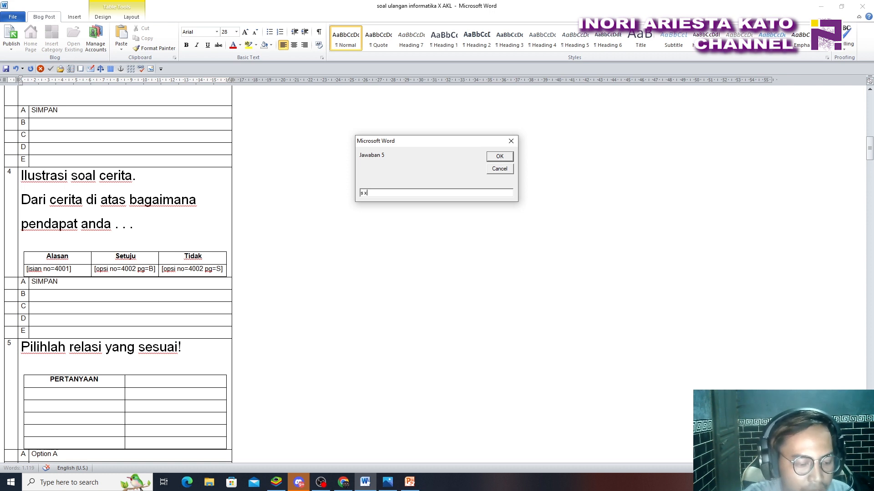
pyautogui.write(' s x s')
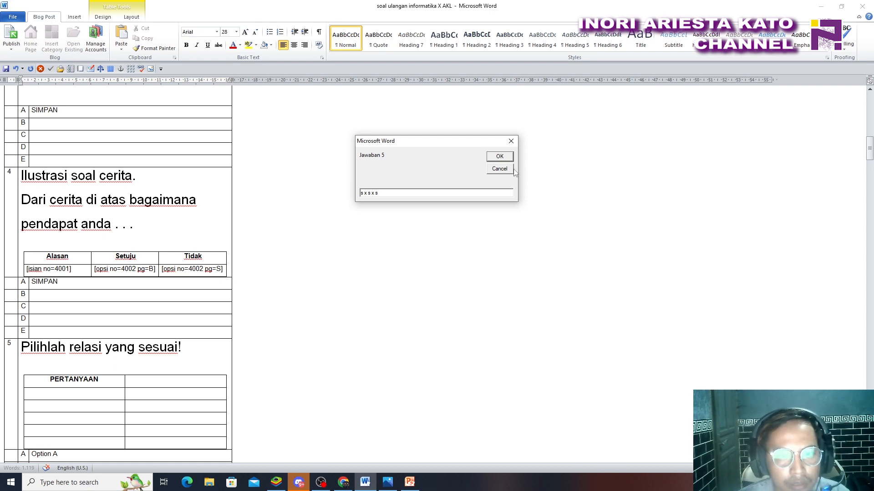
pyautogui.press('Return')
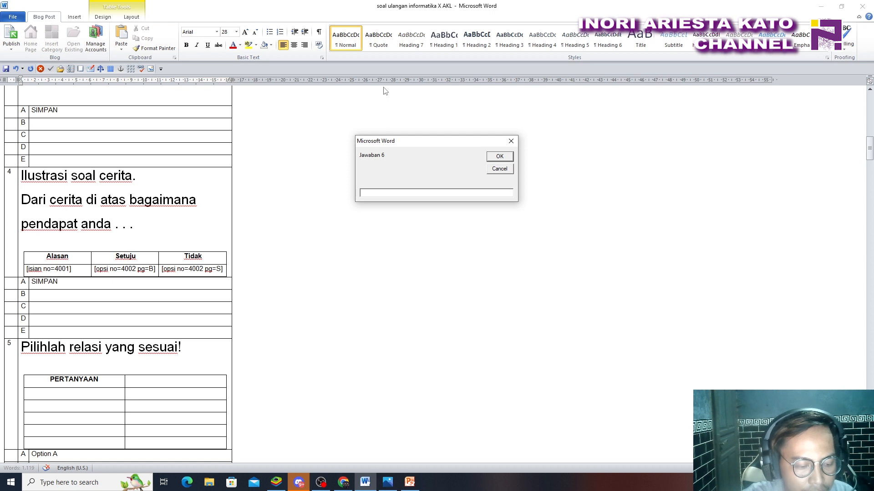
# Enter "1/2 x Luas alas x t" as answer 6 and "Px L x t" as answer 7 of the matching table
pyautogui.write('1')
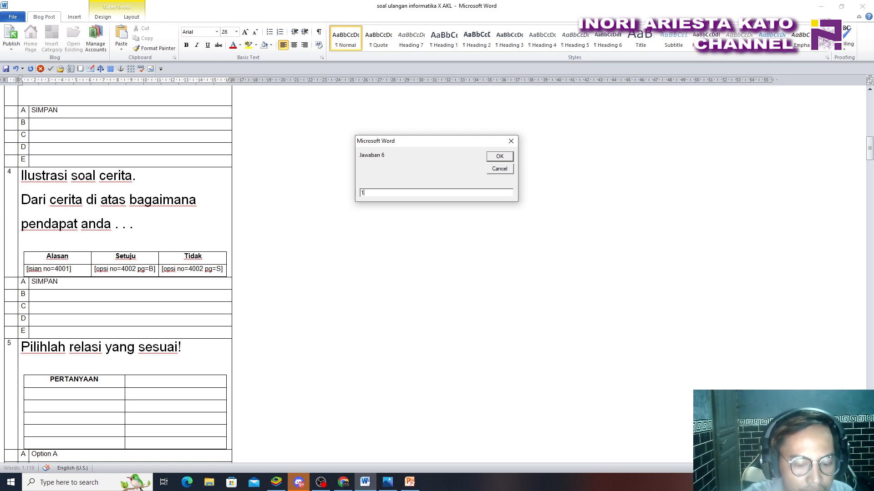
pyautogui.write('/2 x')
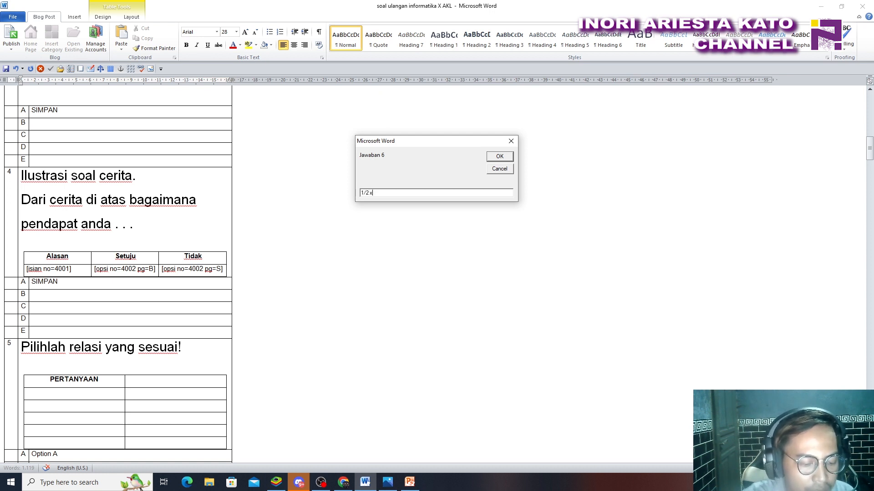
pyautogui.write(' L.alas')
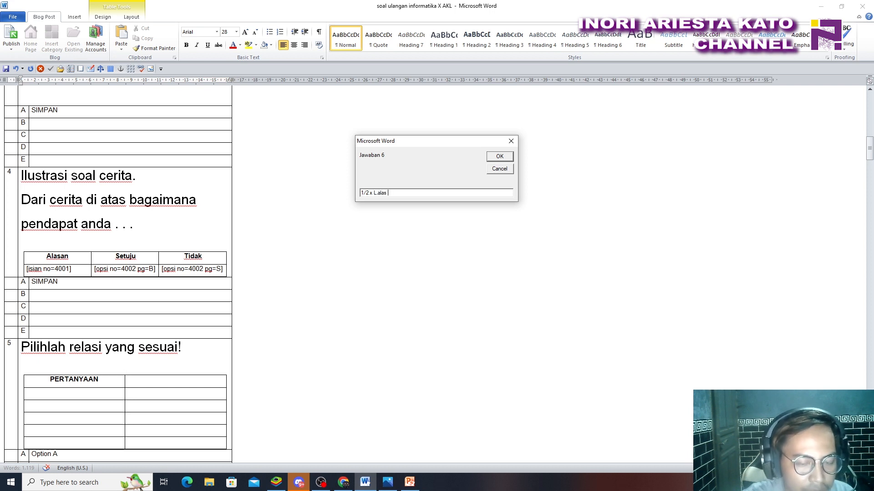
pyautogui.press('BackSpace')
pyautogui.press('BackSpace')
pyautogui.press('BackSpace')
pyautogui.press('BackSpace')
pyautogui.press('BackSpace')
pyautogui.press('BackSpace')
pyautogui.write('uas ala')
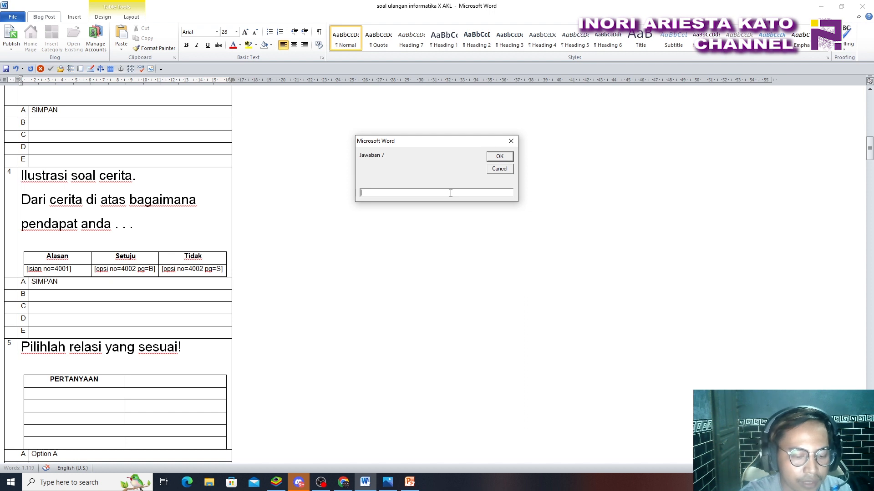
pyautogui.write('Px L x t')
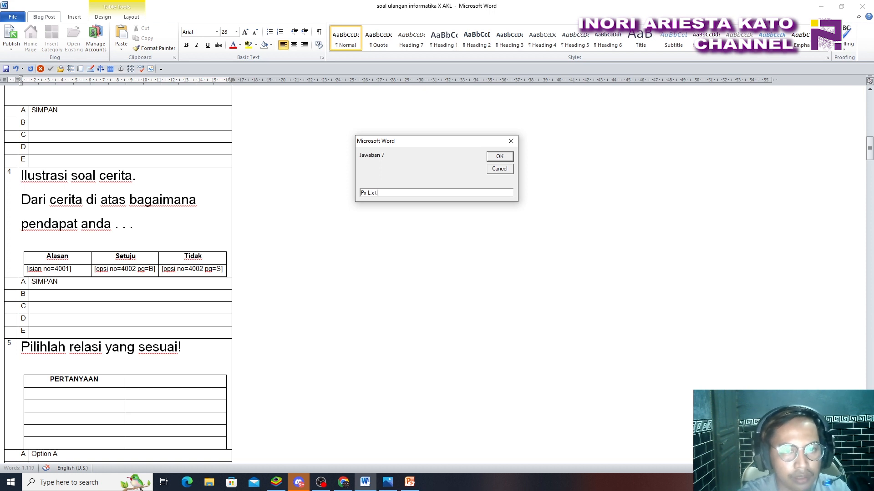
pyautogui.click(500, 157)
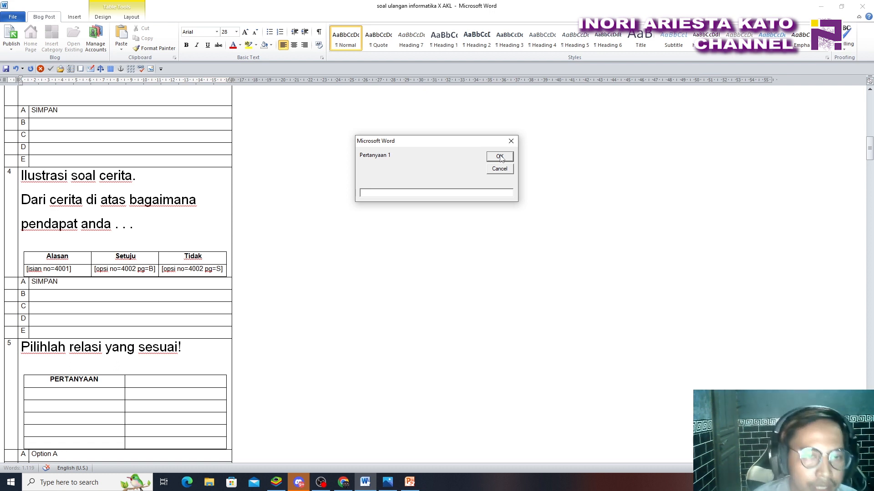
# Enter "Luas lingkaran" as statement 1 and "Luas persegi panjang" as statement 2 of the matching table
pyautogui.write('L')
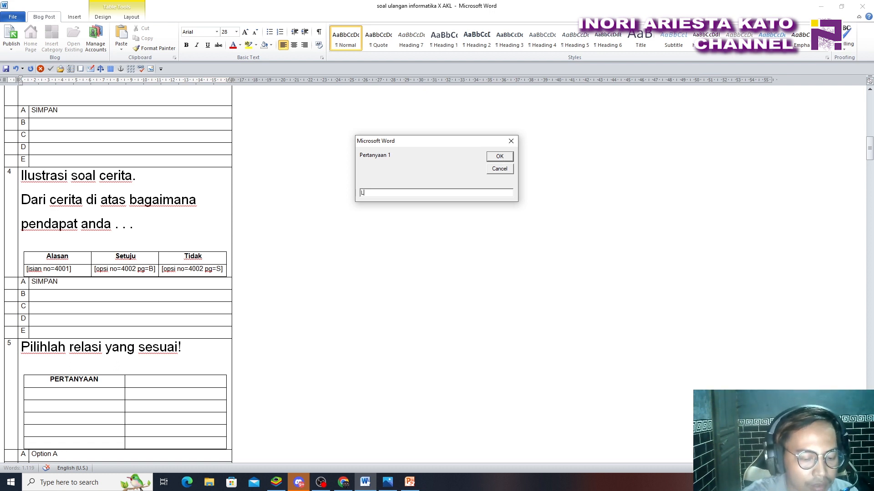
pyautogui.write('uas lingkaran')
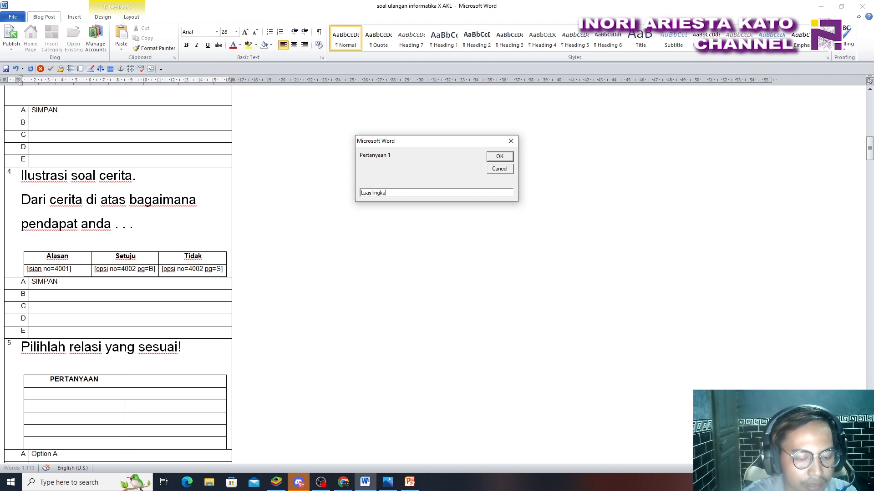
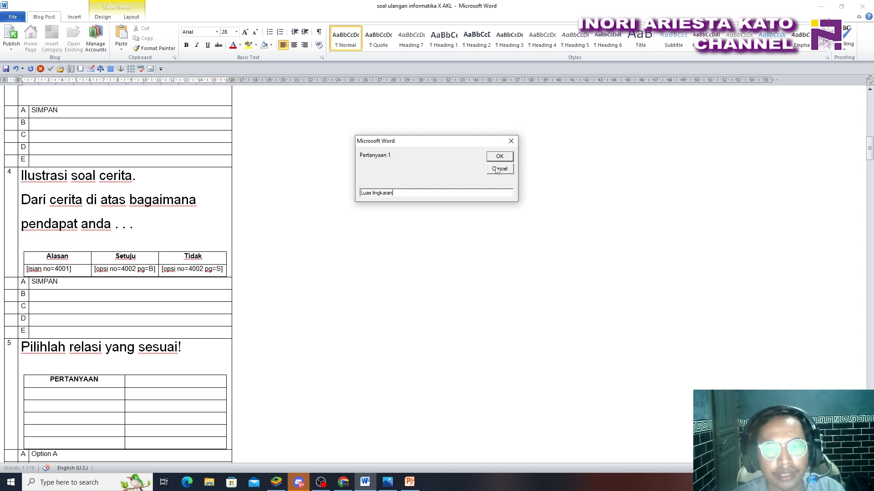
pyautogui.click(497, 160)
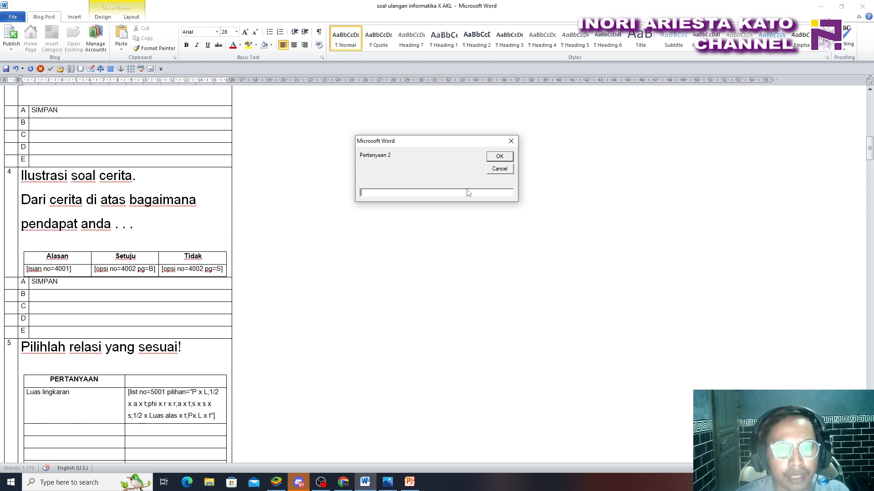
pyautogui.write('Luas')
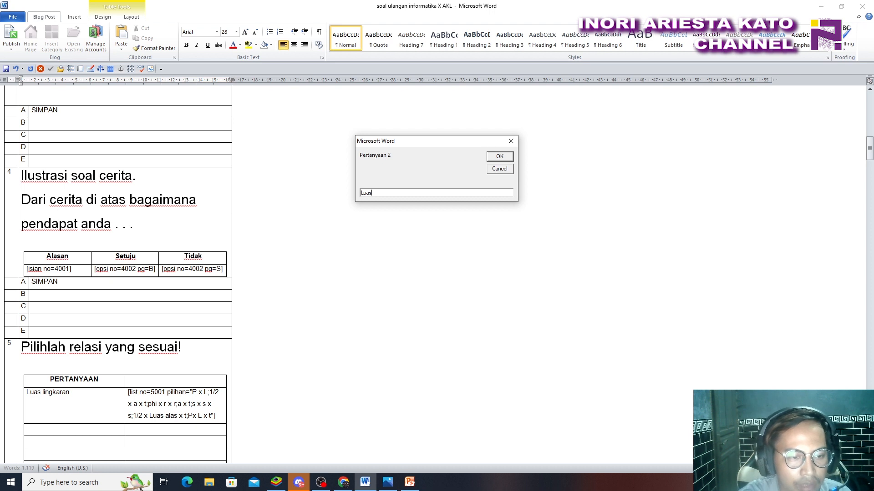
pyautogui.write('per')
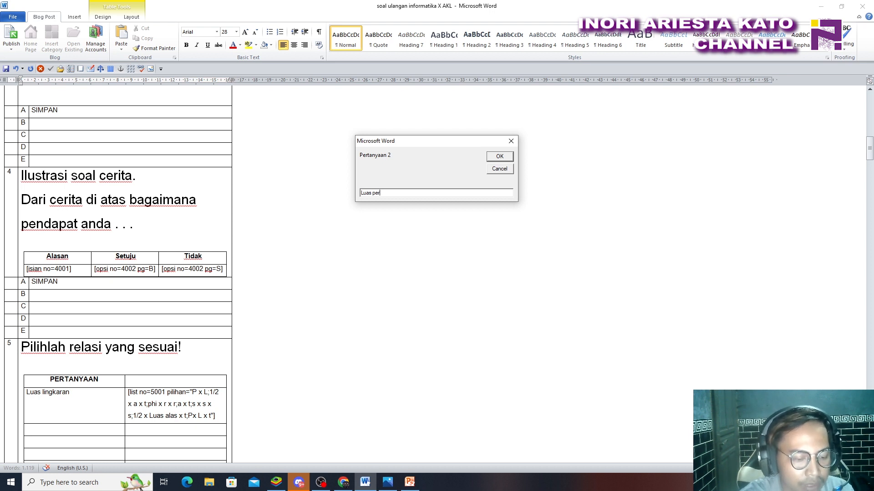
pyautogui.write('segi panjang')
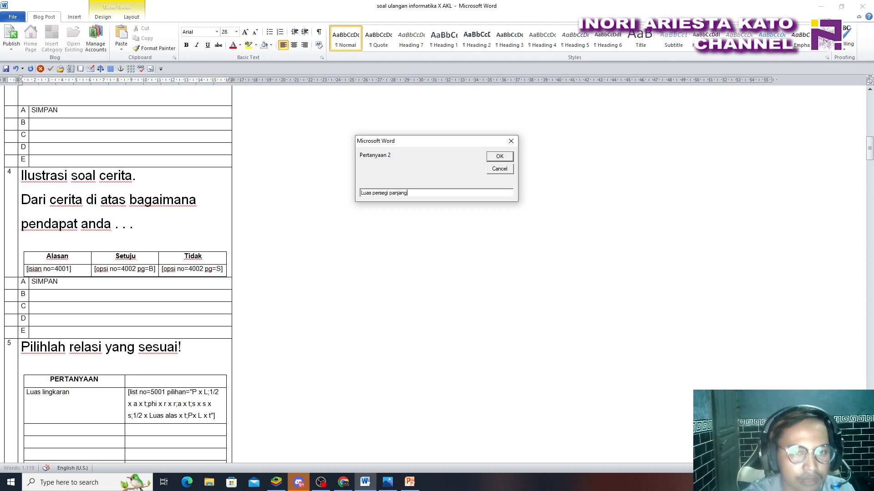
pyautogui.click(508, 159)
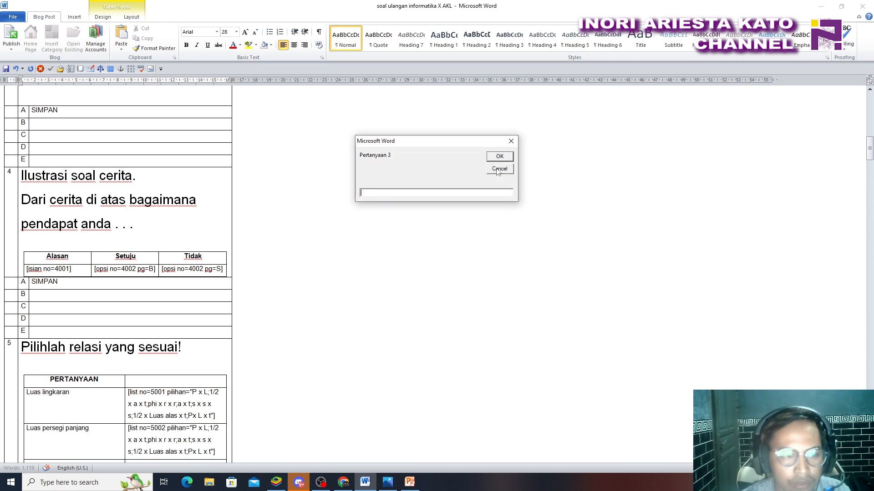
# Enter "volume kubus" as statement 3 of question 5's matching table
pyautogui.write('luas')
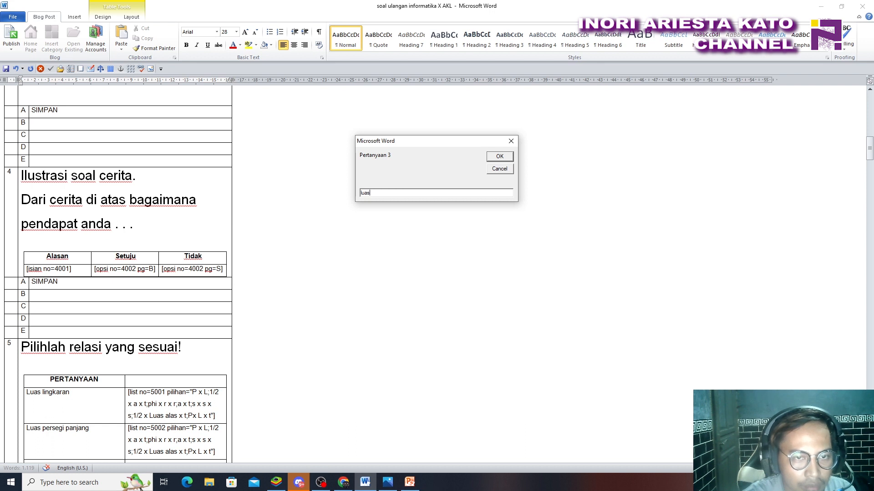
pyautogui.press('BackSpace')
pyautogui.press('BackSpace')
pyautogui.write('vol')
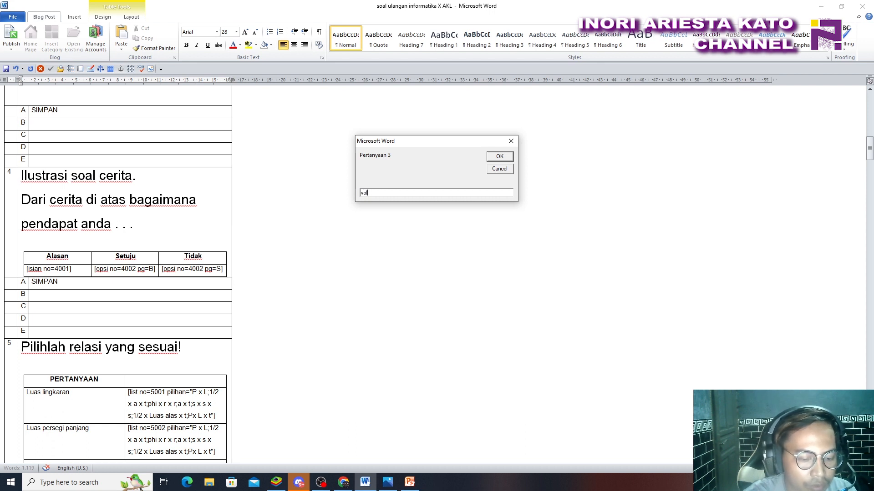
pyautogui.write('ume')
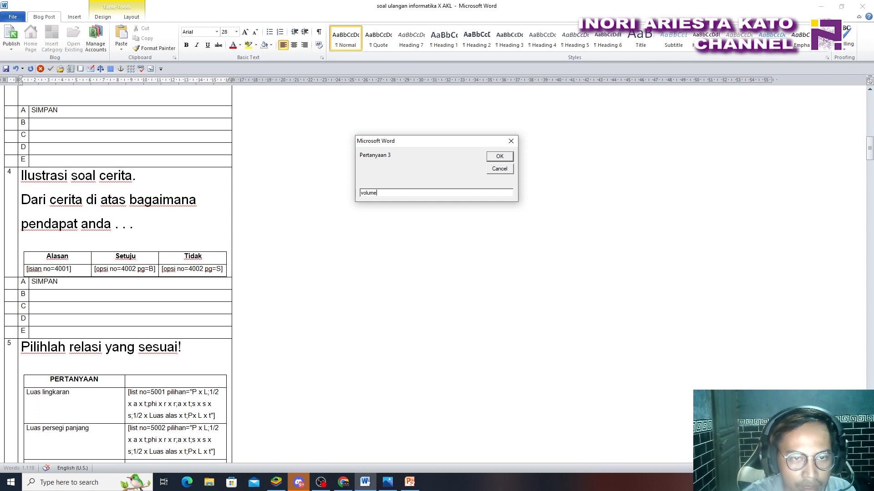
pyautogui.write(' kubus')
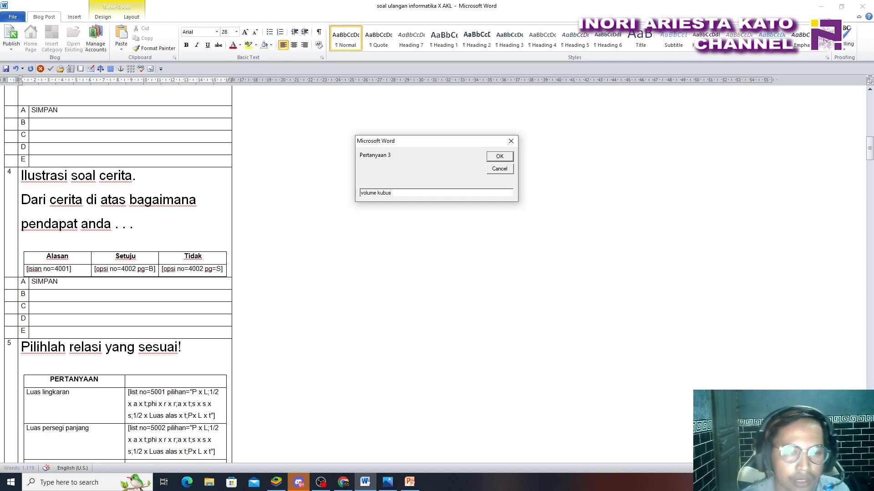
pyautogui.click(499, 157)
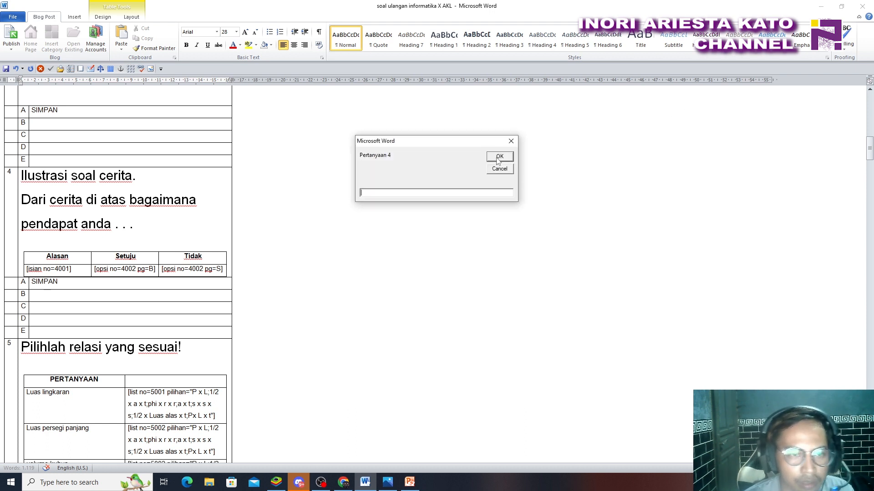
# Enter "luas segitiga" as statement 4 of question 5's matching table
pyautogui.write('luas')
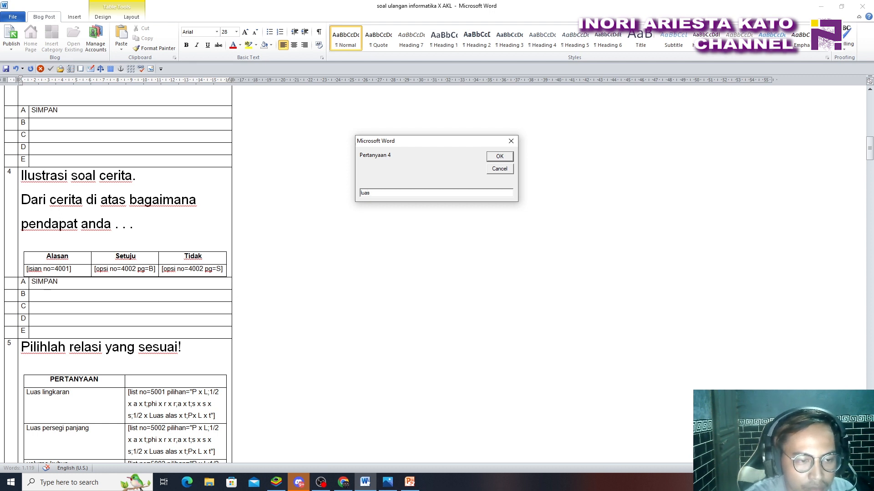
pyautogui.write('segiti')
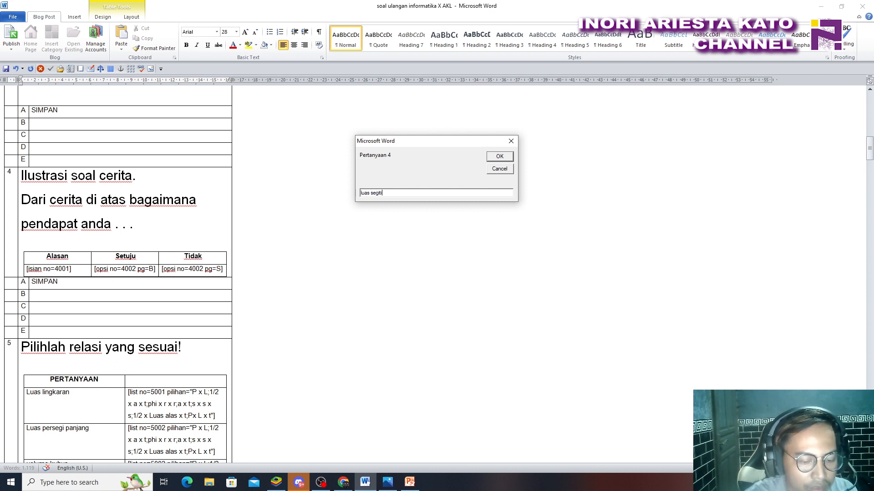
pyautogui.write('ga')
pyautogui.click(511, 156)
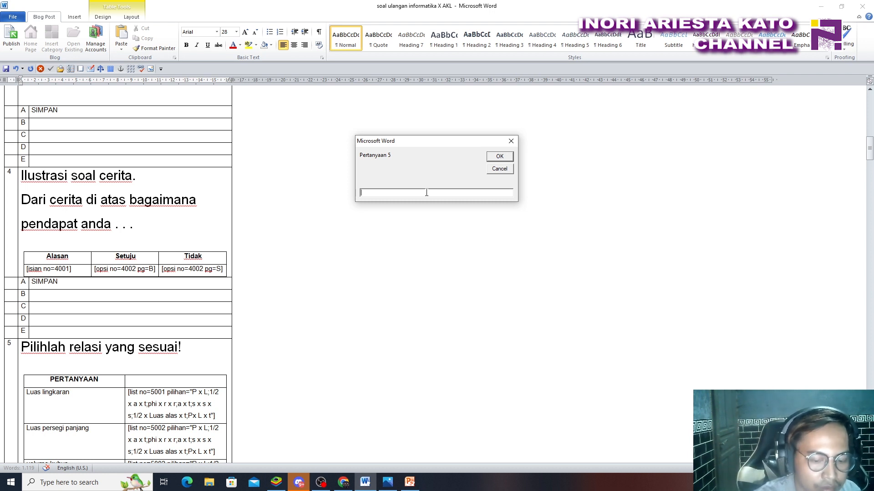
pyautogui.write('luas ')
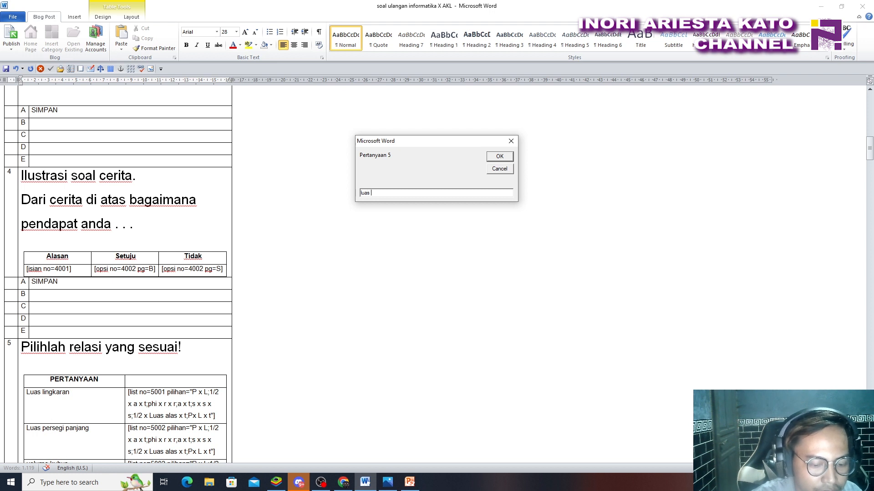
pyautogui.write('jaja')
pyautogui.press('BackSpace')
pyautogui.press('BackSpace')
pyautogui.press('BackSpace')
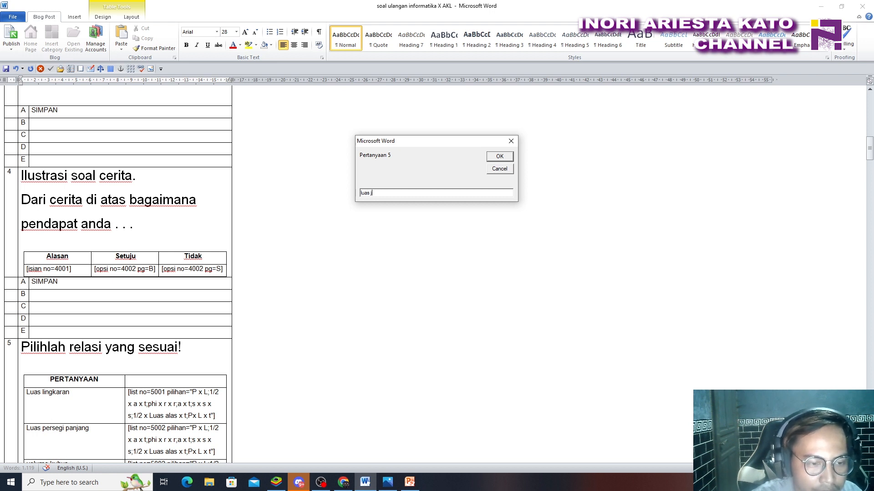
pyautogui.press('BackSpace')
pyautogui.press('BackSpace')
pyautogui.press('BackSpace')
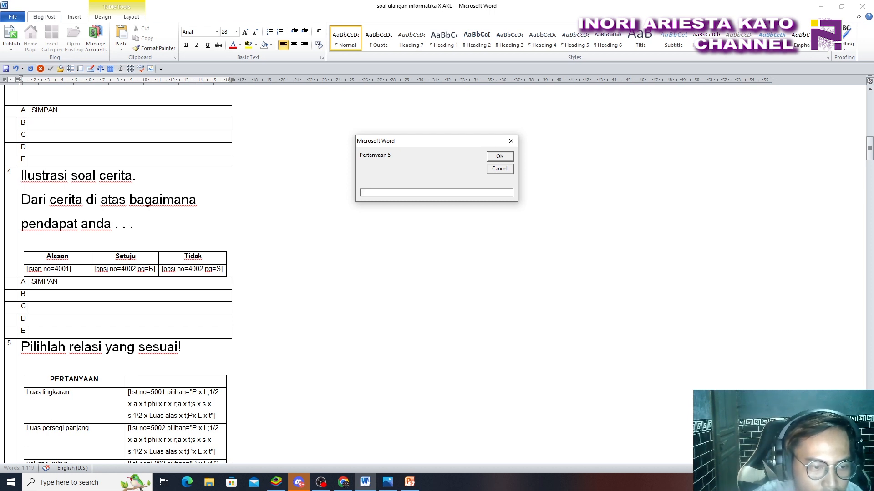
pyautogui.write('co')
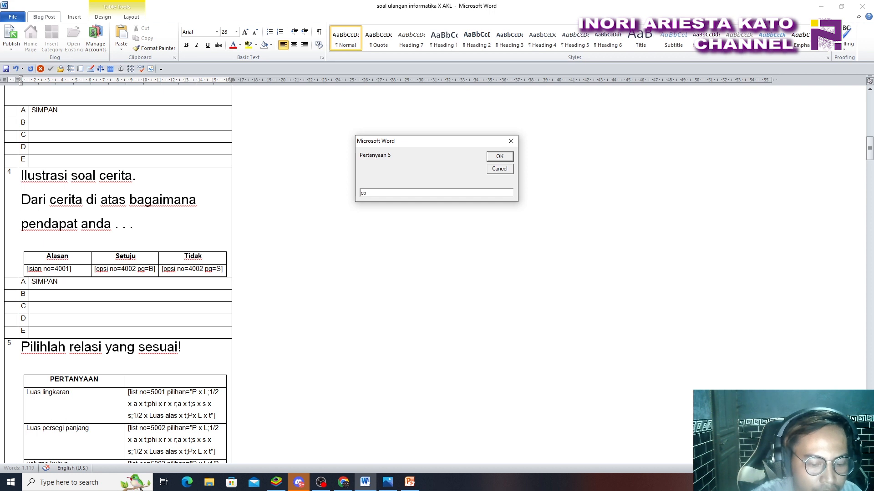
# Enter "volume tabung" as statement 5 to complete question 5's matching table
pyautogui.write('volume ')
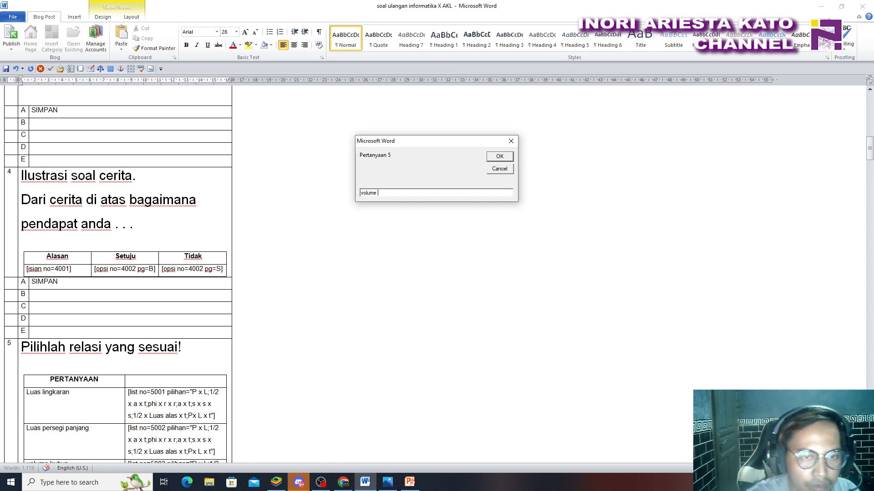
pyautogui.write('tabun')
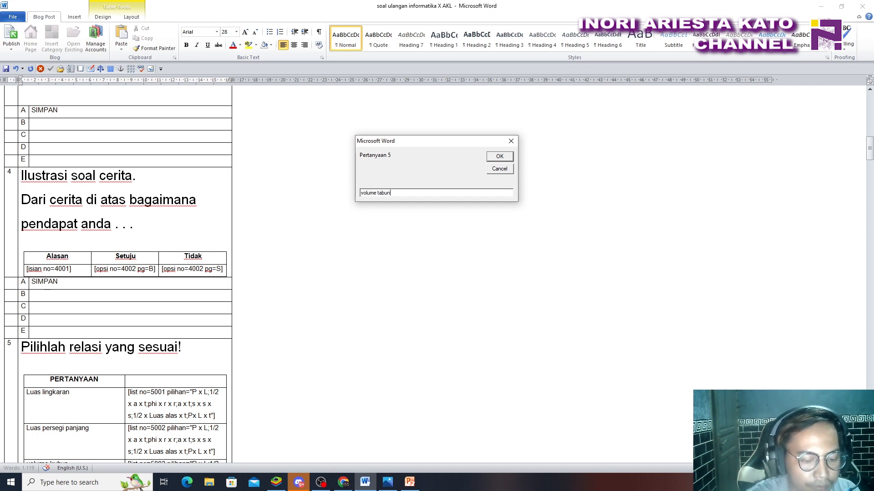
pyautogui.write('g')
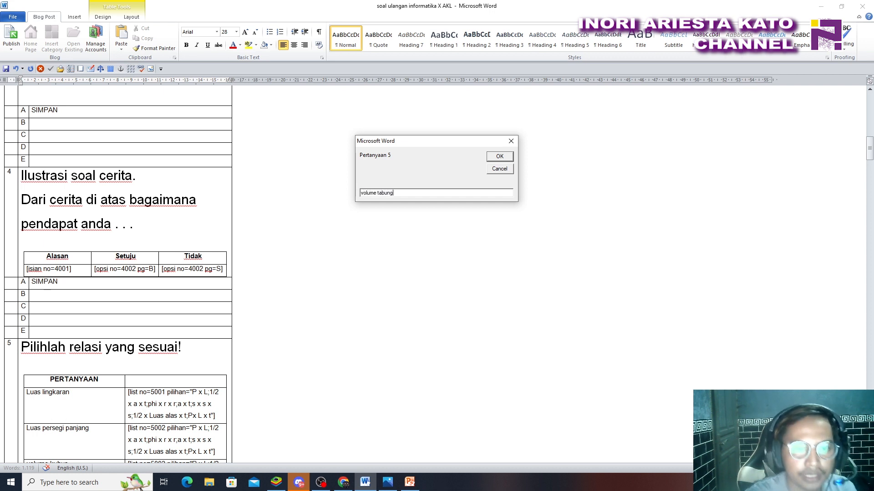
pyautogui.click(508, 157)
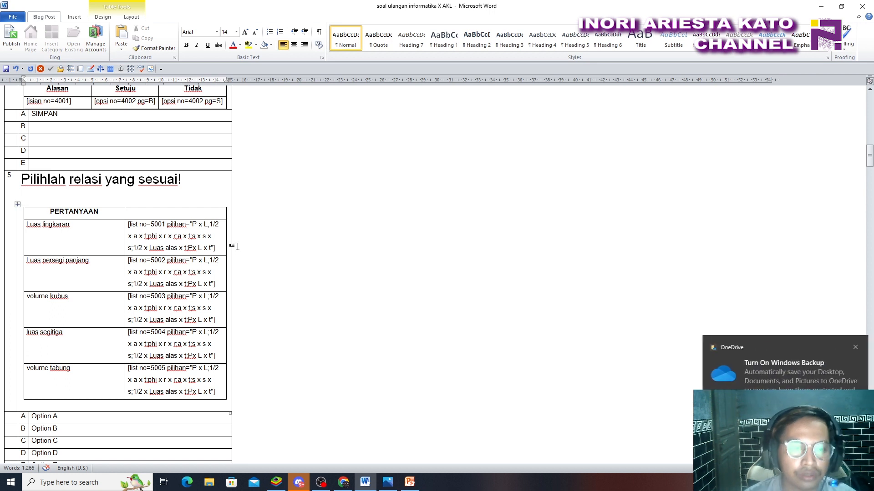
# Dismiss the OneDrive setup prompt and check the matching-question example slide in PowerPoint before returning to the Word exam
pyautogui.click(863, 381)
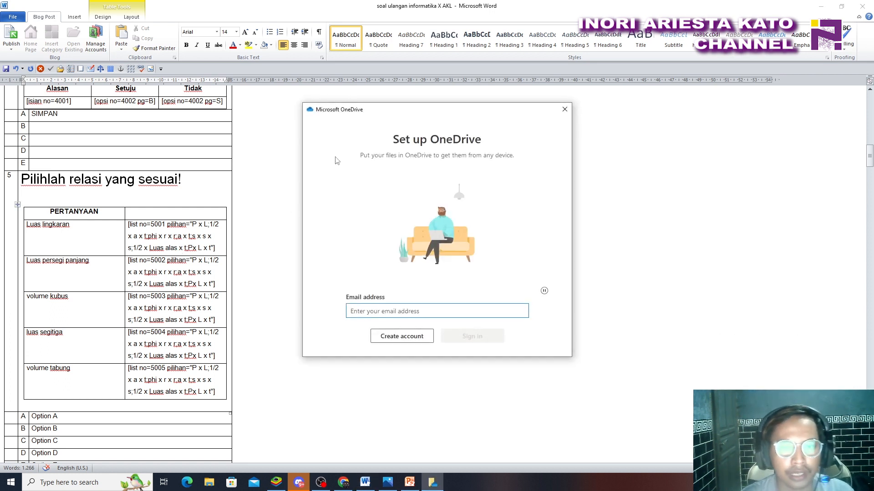
pyautogui.click(565, 109)
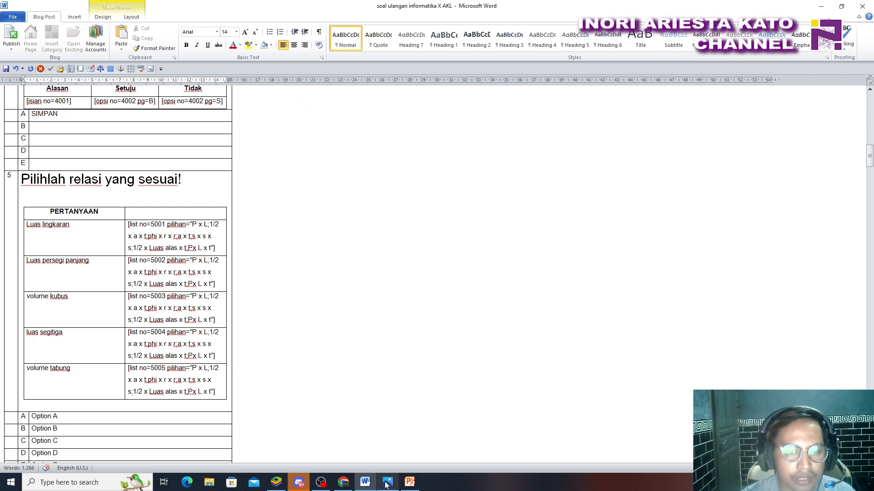
pyautogui.click(410, 482)
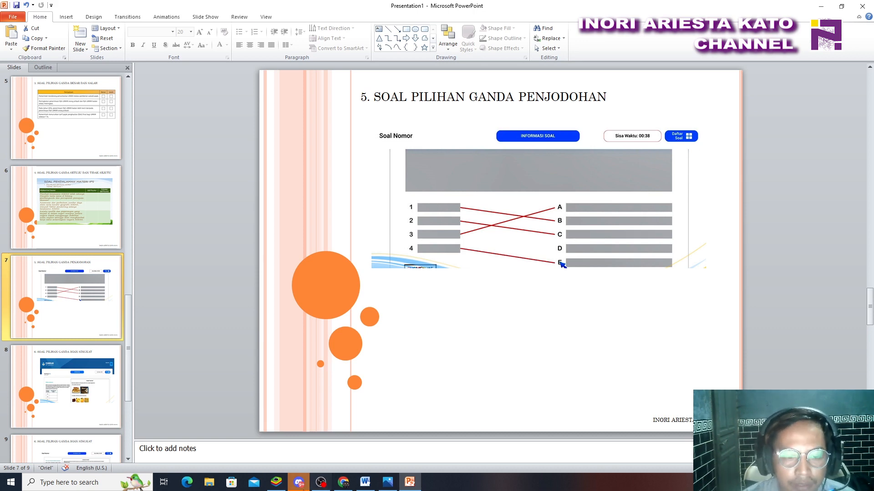
pyautogui.click(364, 482)
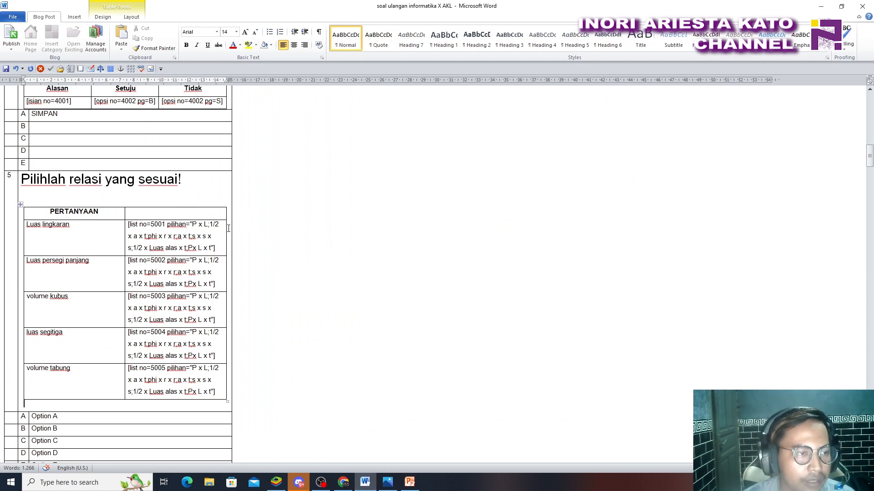
# Remove the blank line below question 5's matching table and replace its placeholder options A to E with only "SIMPAN" in option A
pyautogui.scroll(-1, 229, 228)
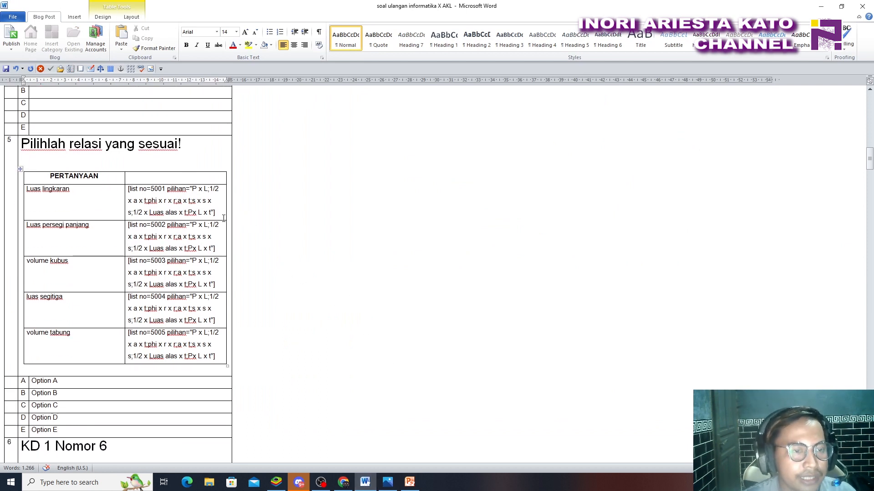
pyautogui.press('BackSpace')
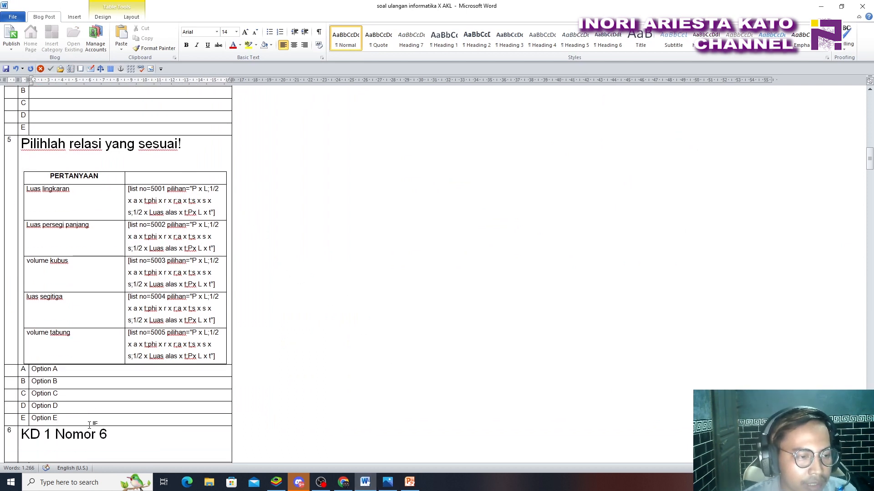
pyautogui.moveTo(61, 412); pyautogui.dragTo(43, 379)
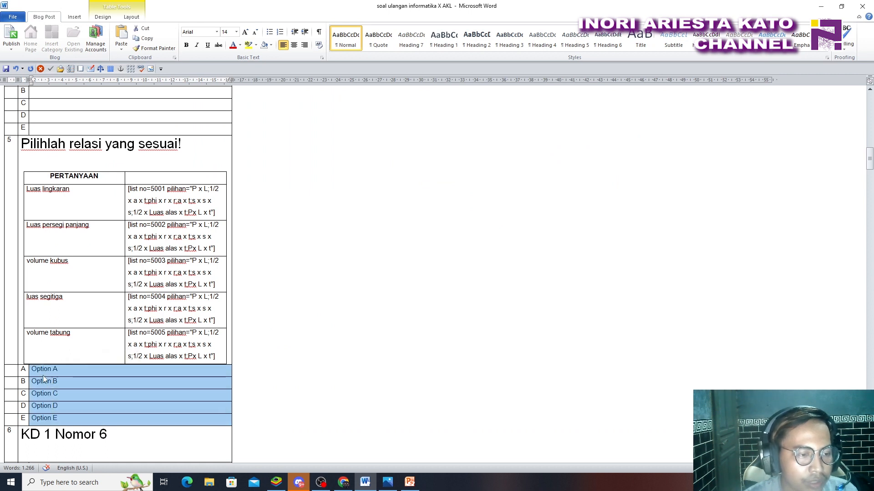
pyautogui.press('Delete')
pyautogui.write('Sl')
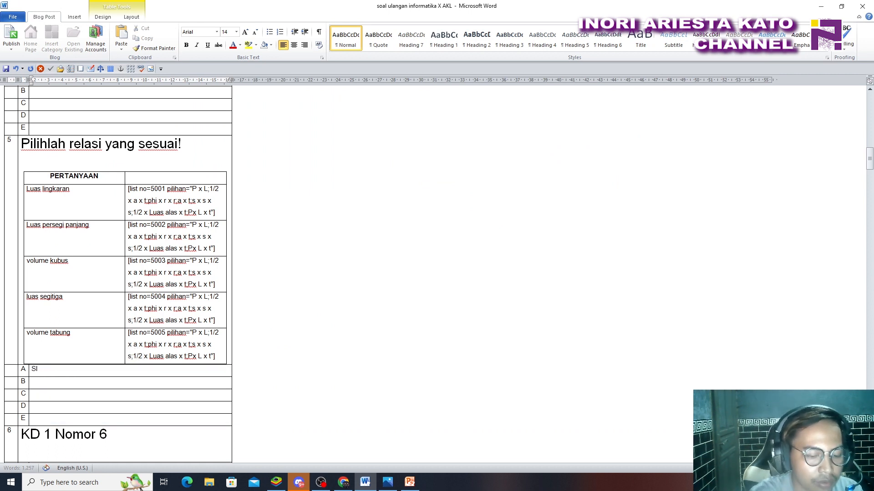
pyautogui.write('MPAN')
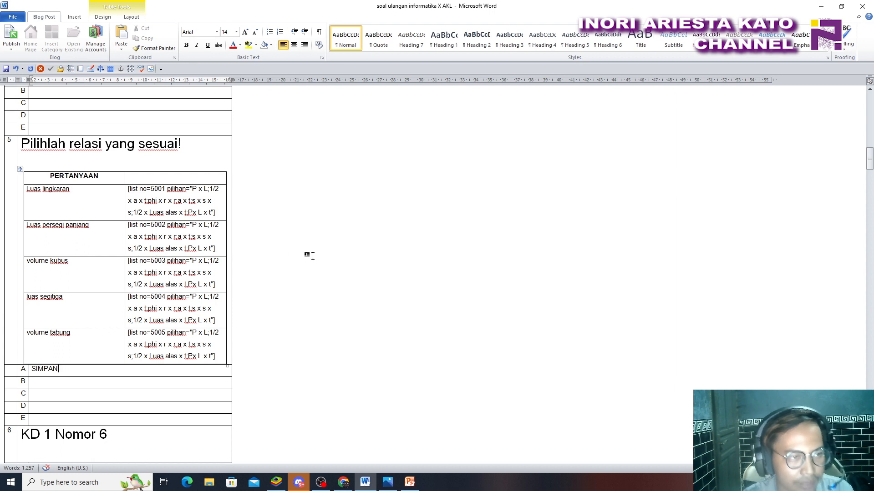
# Examine the short-answer example on the "6. SOAL PILIHAN GANDA ISIAN SINGKAT" slide in PowerPoint and return to question 6 in Word
pyautogui.click(245, 250)
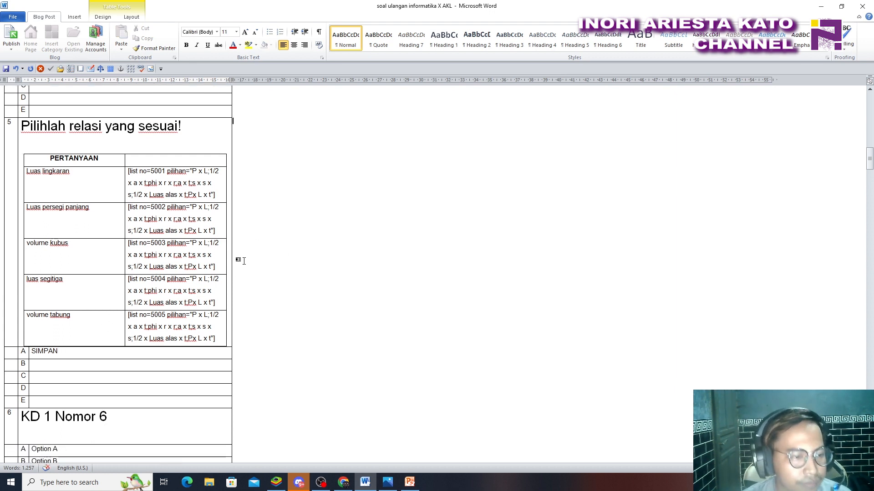
pyautogui.click(198, 416)
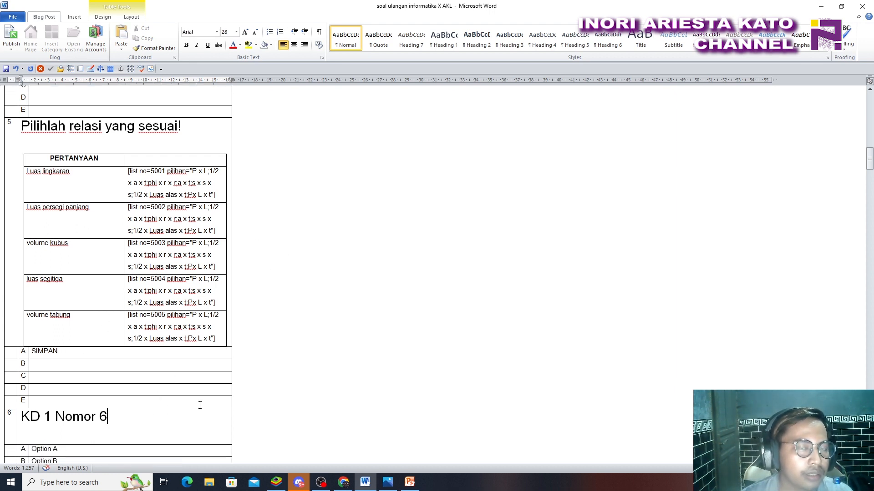
pyautogui.click(409, 482)
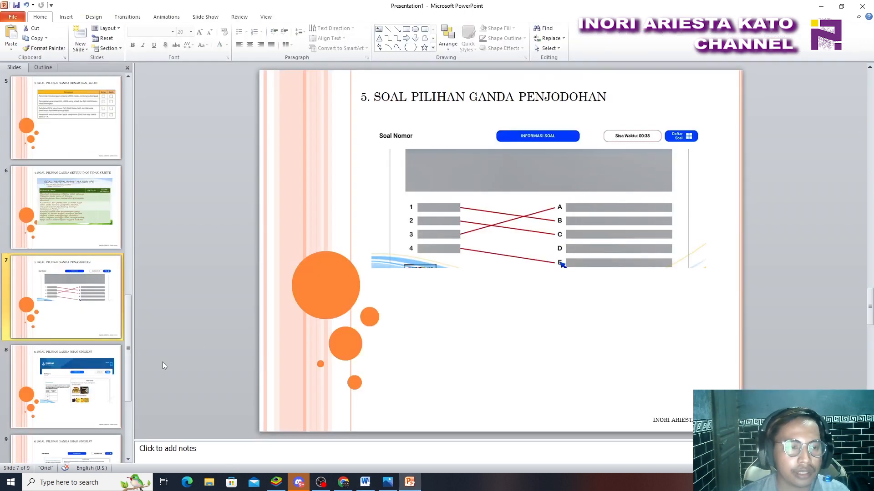
pyautogui.click(123, 378)
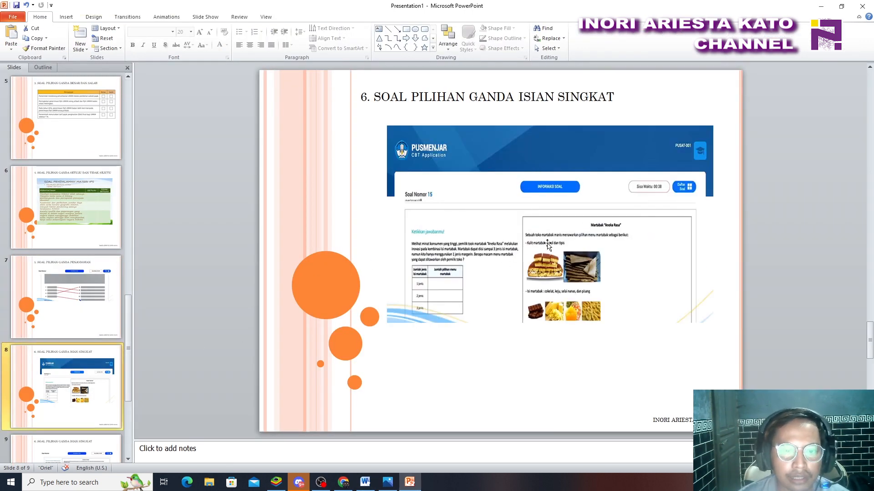
pyautogui.scroll(-1, 547, 245)
pyautogui.scroll(2, 547, 245)
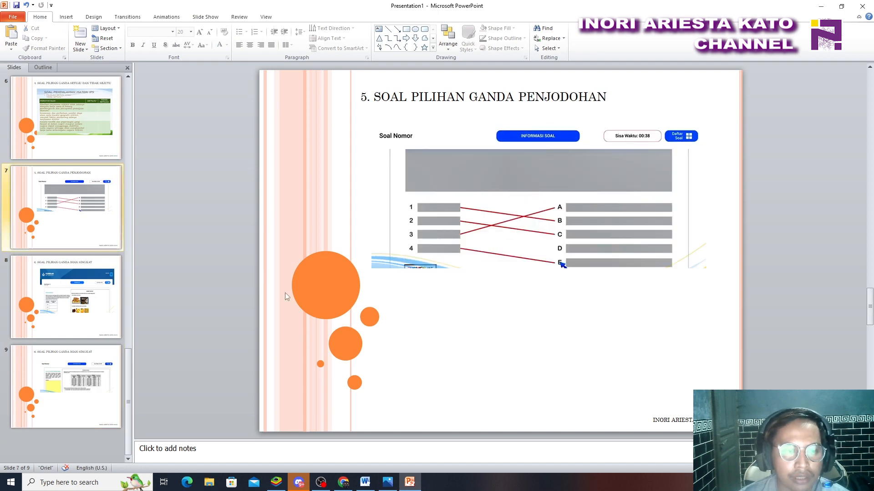
pyautogui.click(63, 320)
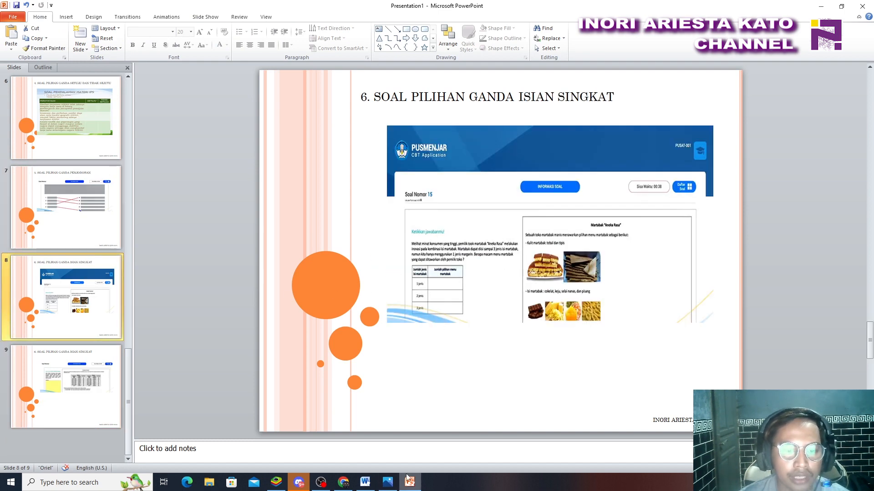
pyautogui.click(364, 482)
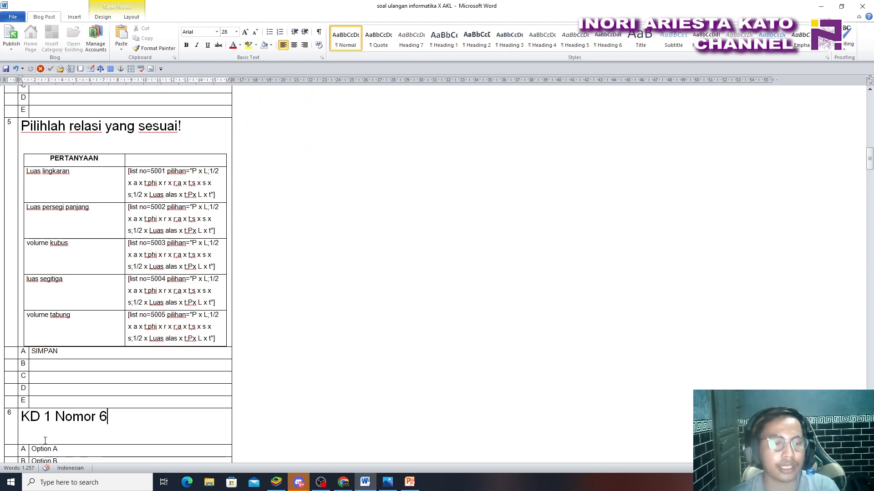
# Replace question 6's placeholder text with "Bahasa yang digunakan oleh mayoritas masyarakat"
pyautogui.moveTo(107, 418); pyautogui.dragTo(83, 419)
pyautogui.moveTo(51, 410); pyautogui.dragTo(20, 417)
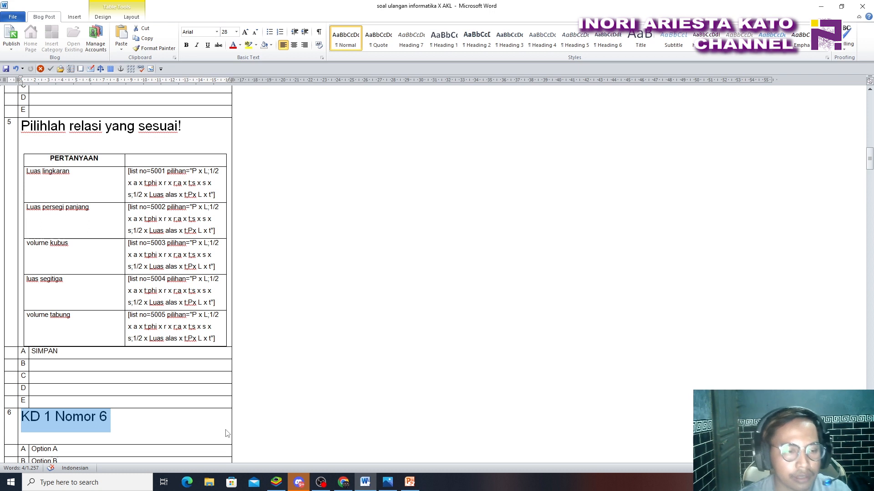
pyautogui.press('Delete')
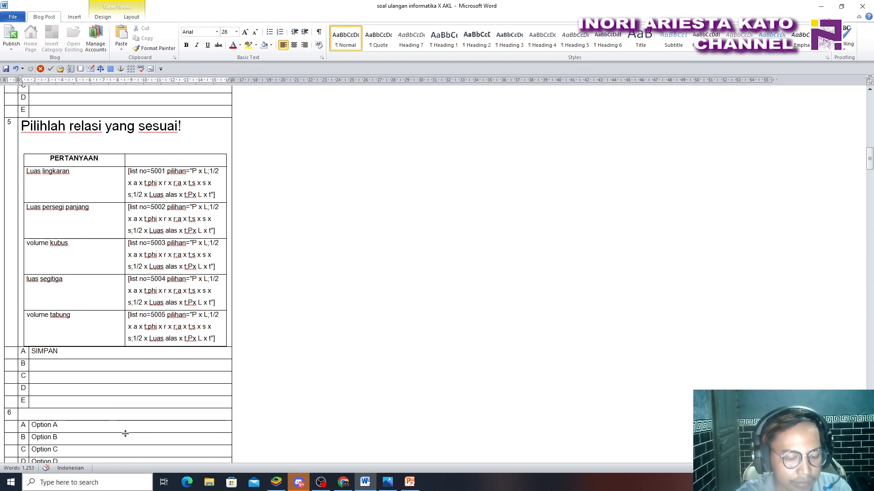
pyautogui.write('Bahasa yang ')
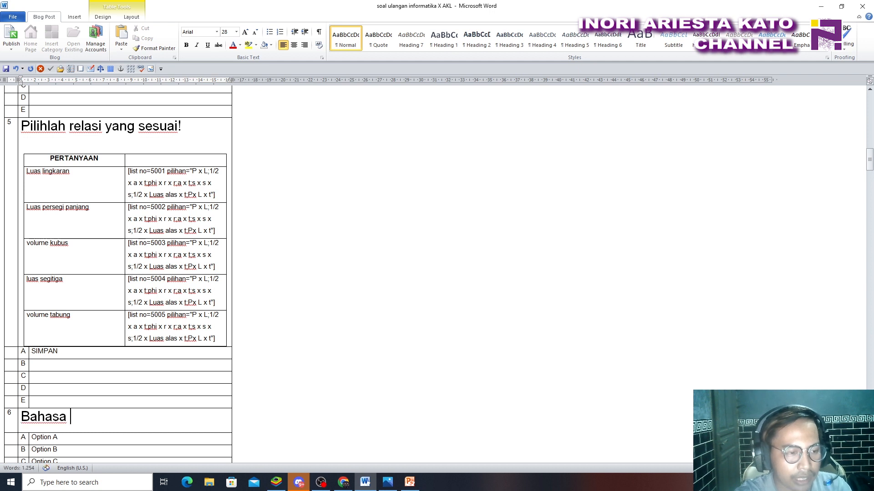
pyautogui.write('di')
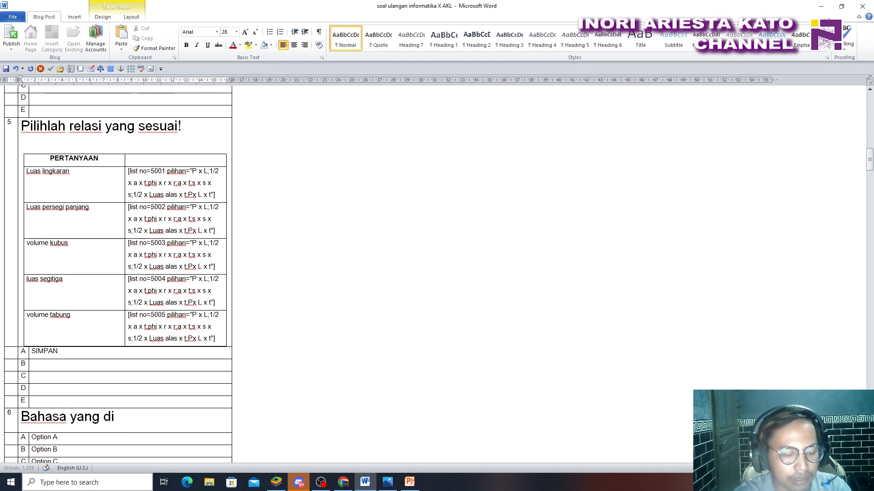
pyautogui.write('gunakan ')
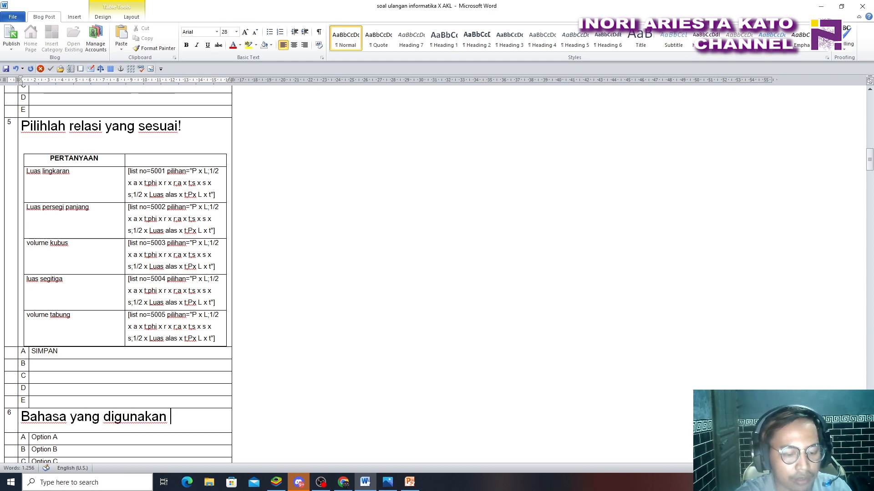
pyautogui.write('oleh masyarakat')
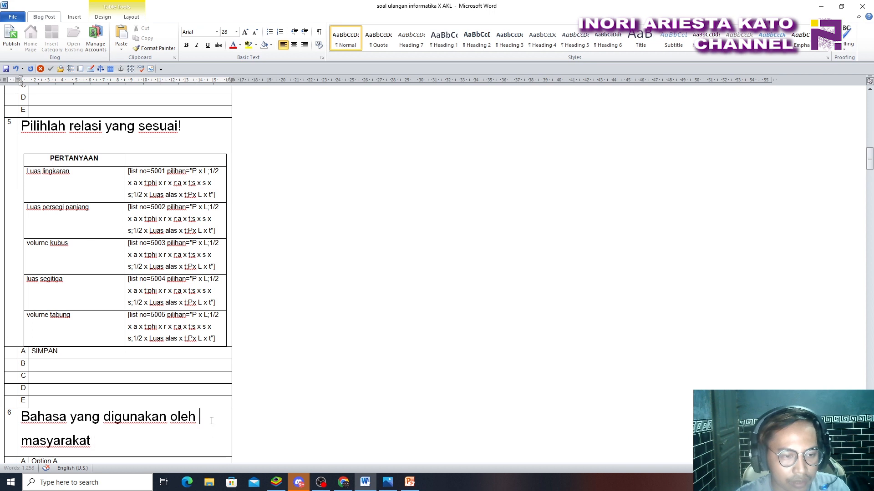
pyautogui.press('Home')
pyautogui.write('mayoritas')
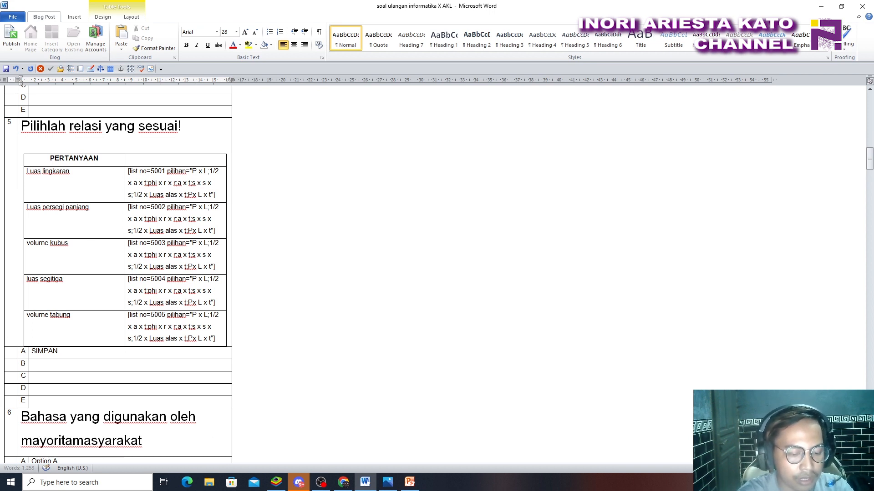
# Complete question 6's sentence by adding "kabupaten bandung adalah . . ." at its end
pyautogui.click(188, 450)
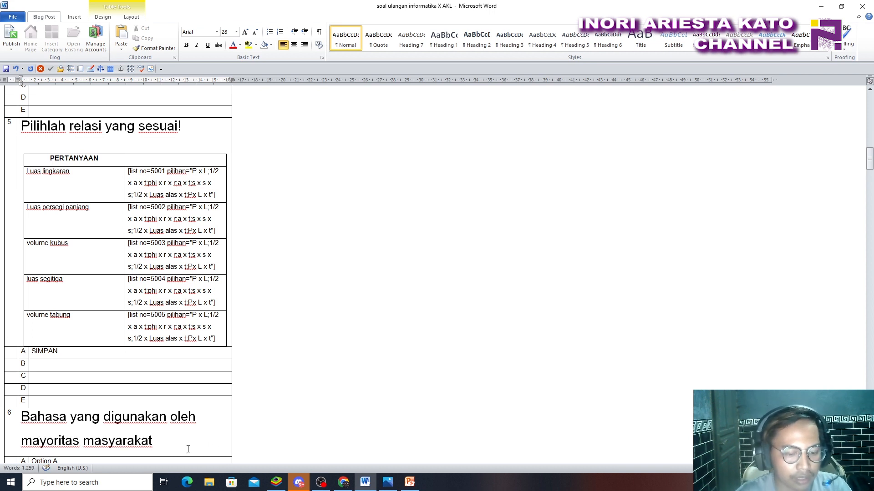
pyautogui.write('kabuop')
pyautogui.press('BackSpace')
pyautogui.press('BackSpace')
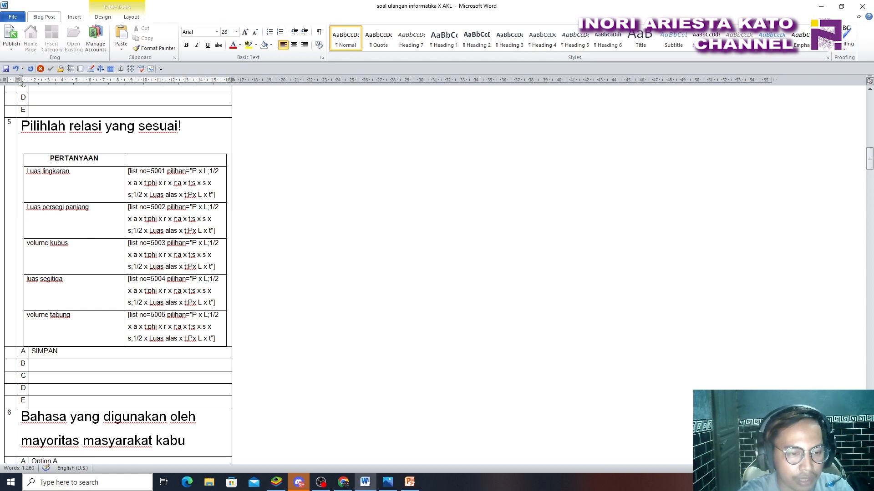
pyautogui.write('paten bandu')
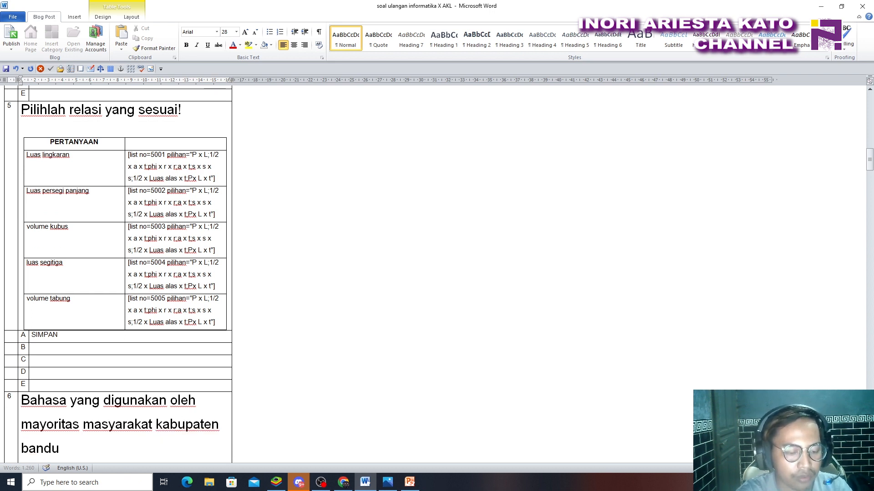
pyautogui.write('ng adalah')
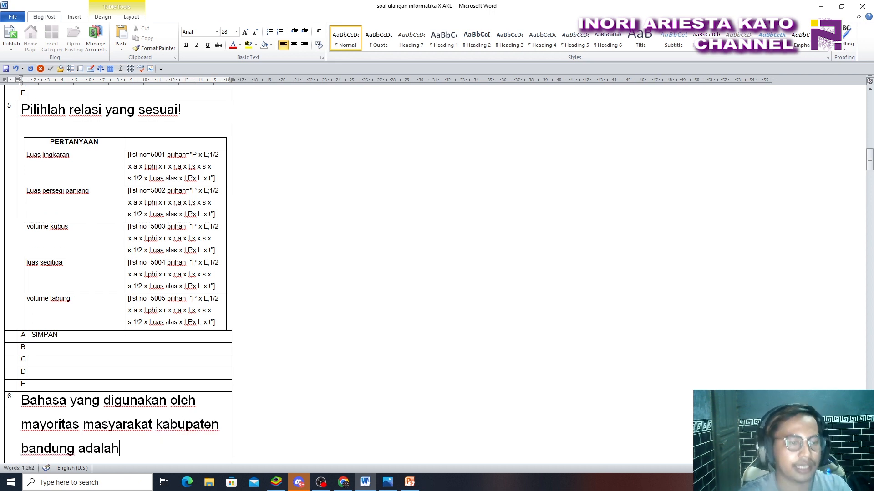
pyautogui.write(' . . .')
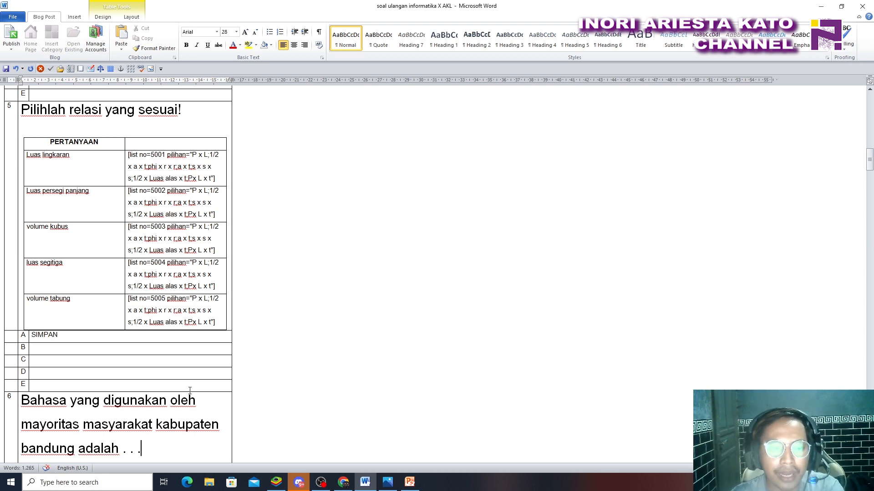
# Insert a short-answer (Isian Singkat) field on a new line below question 6's sentence, with question number 6 and blank number 1
pyautogui.scroll(-1, 189, 390)
pyautogui.press('Return')
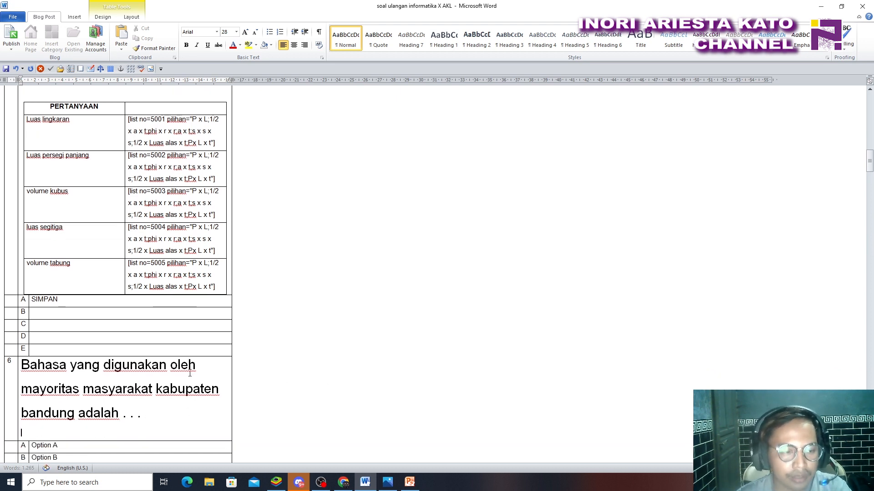
pyautogui.scroll(-1, 217, 356)
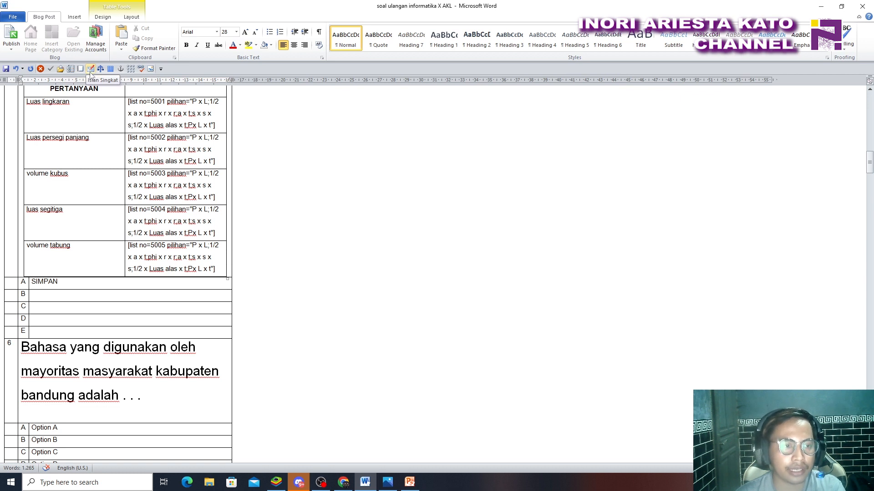
pyautogui.click(91, 72)
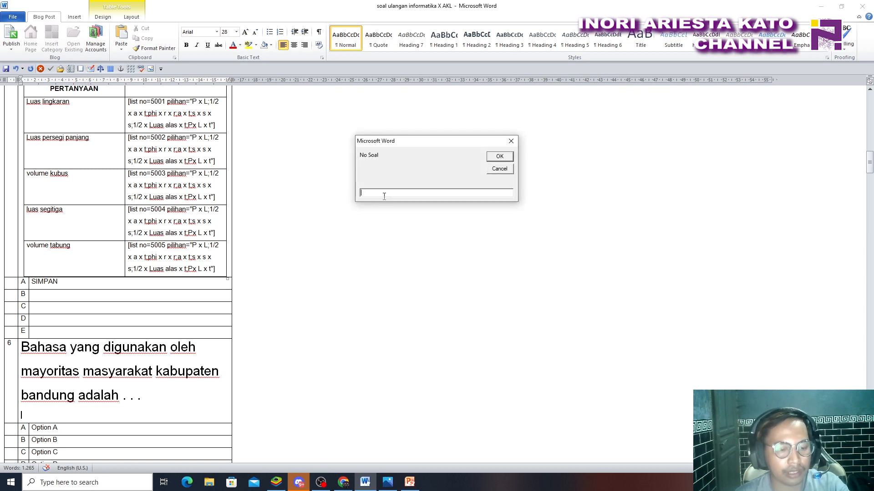
pyautogui.write('6')
pyautogui.click(493, 158)
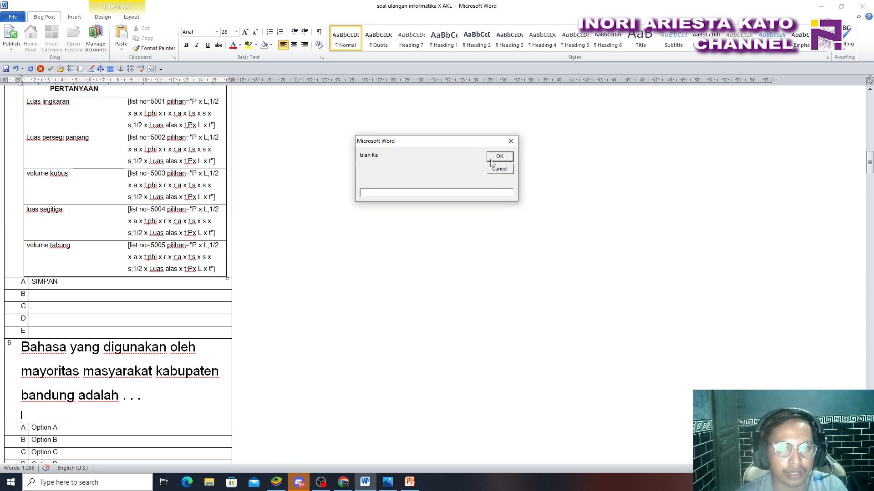
pyautogui.write('1')
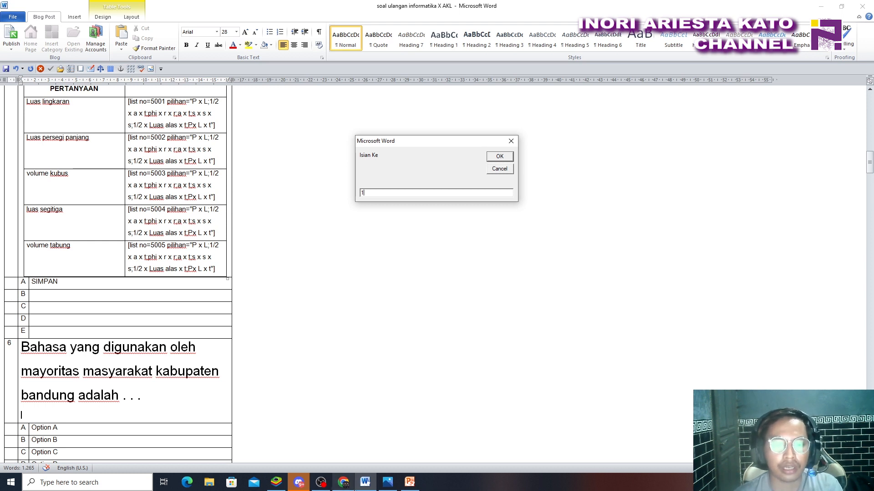
pyautogui.click(410, 482)
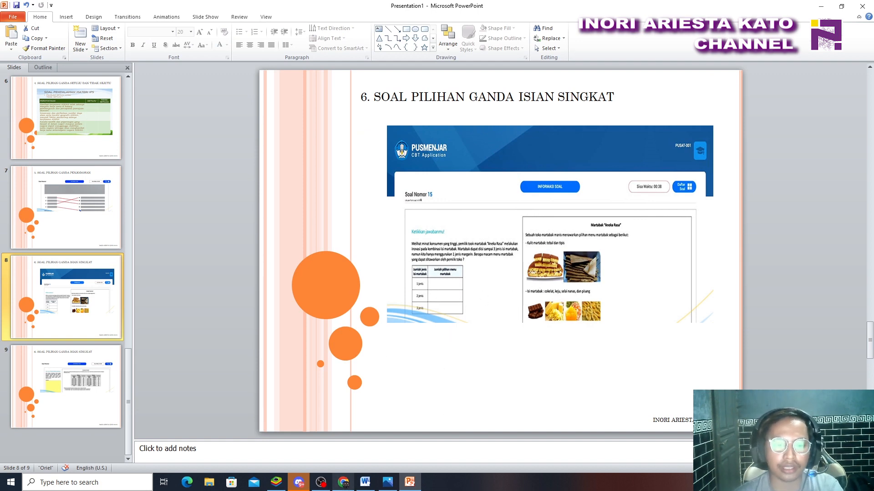
pyautogui.click(365, 483)
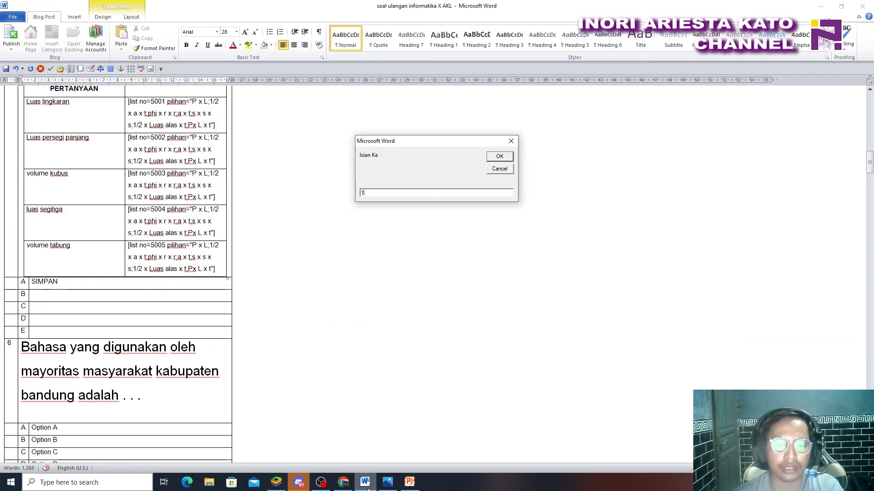
pyautogui.click(499, 156)
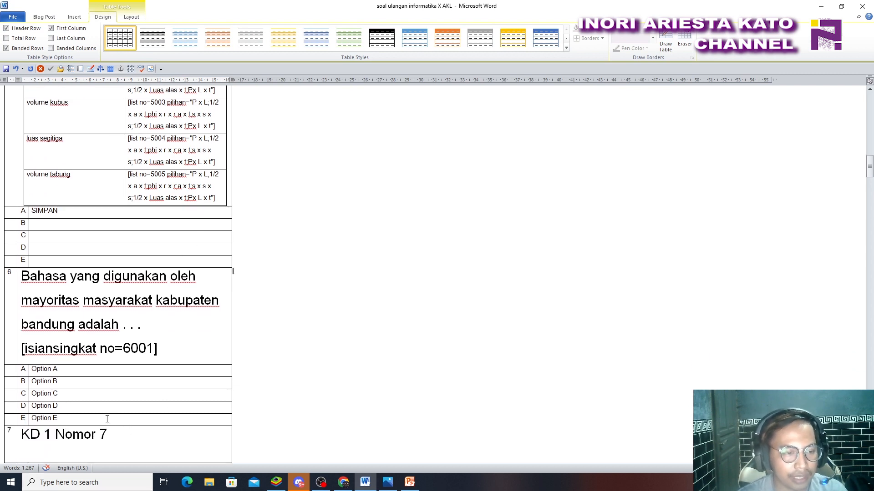
# Replace question 6's placeholder options A to E with only "SIMPAN" in option A
pyautogui.moveTo(107, 418); pyautogui.dragTo(46, 372)
pyautogui.press('Delete')
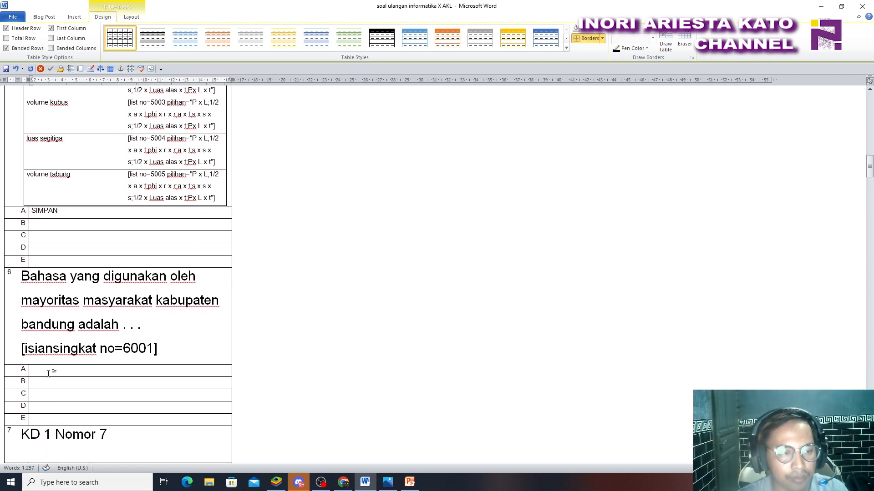
pyautogui.write('SIMP')
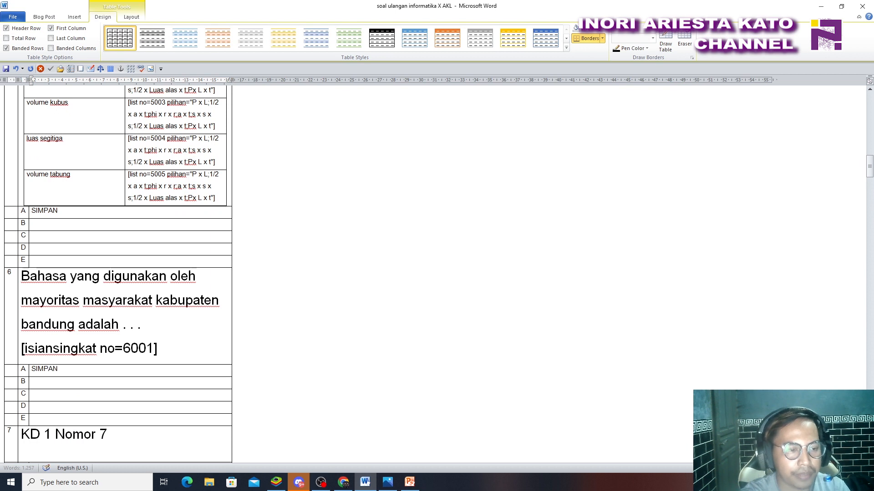
pyautogui.write('AN')
pyautogui.click(288, 371)
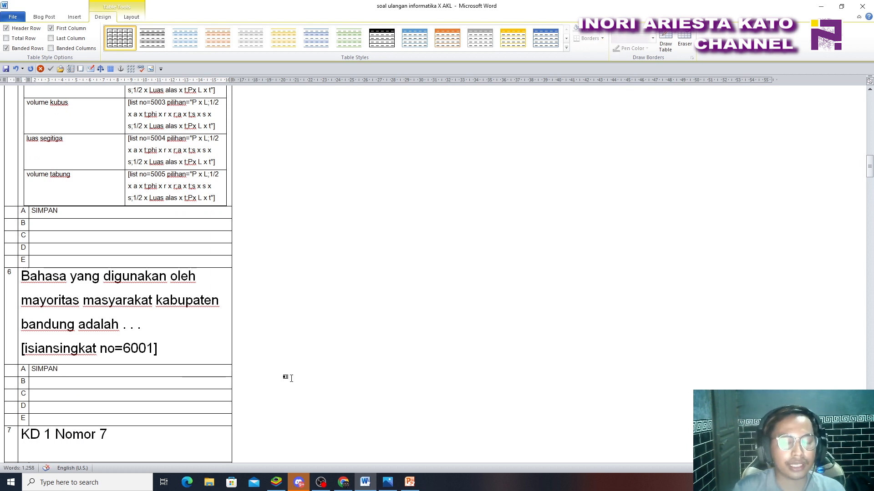
# Delete question 7's placeholder text "KD 1 Nomor 7"
pyautogui.scroll(-1, 203, 195)
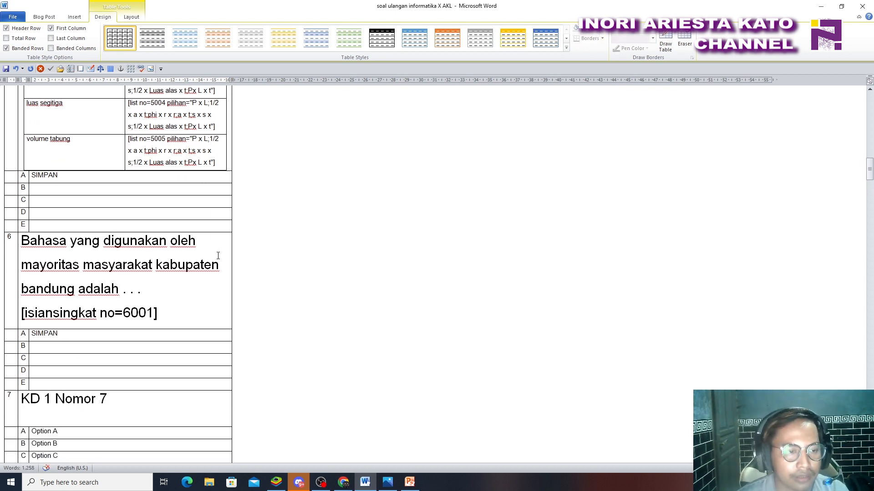
pyautogui.scroll(-1, 287, 294)
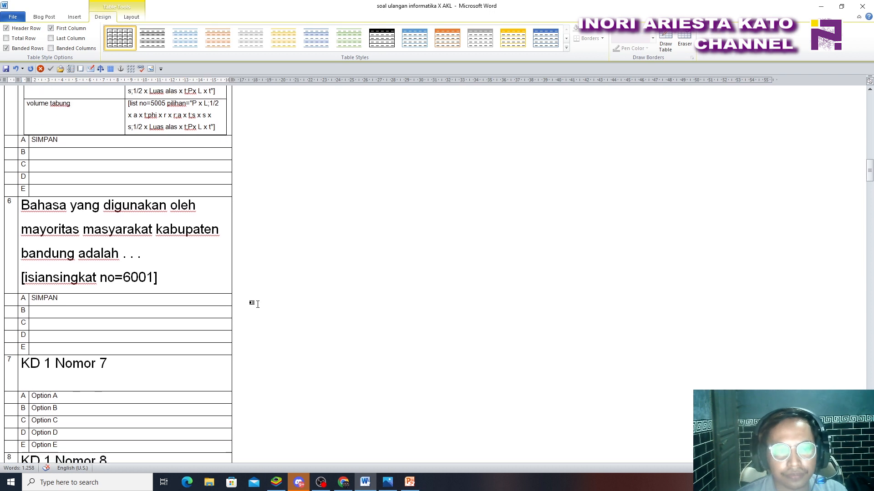
pyautogui.click(85, 364)
pyautogui.moveTo(127, 371); pyautogui.dragTo(19, 366)
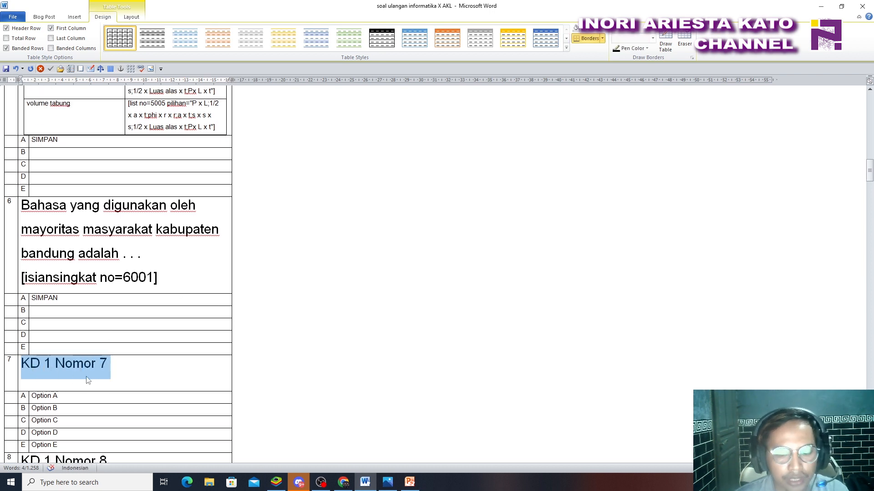
pyautogui.press('BackSpace')
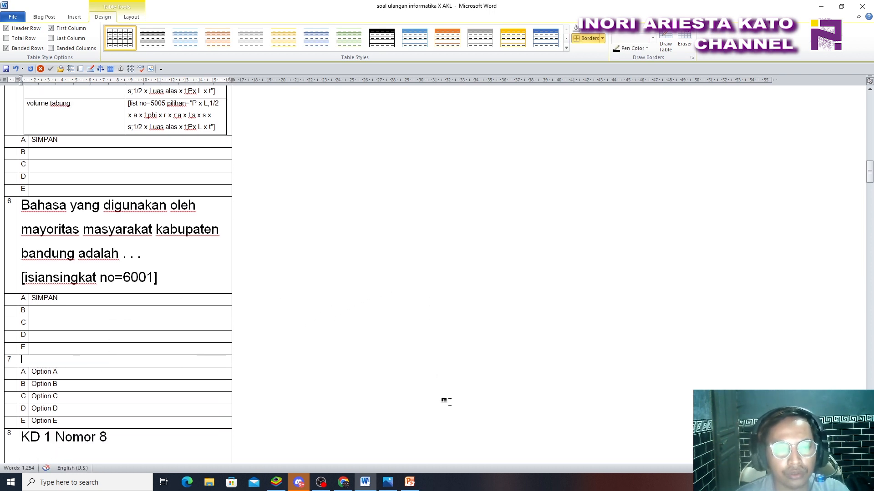
# Examine the written-explanation example on slide 9 in PowerPoint and return to question 7 in Word
pyautogui.click(409, 482)
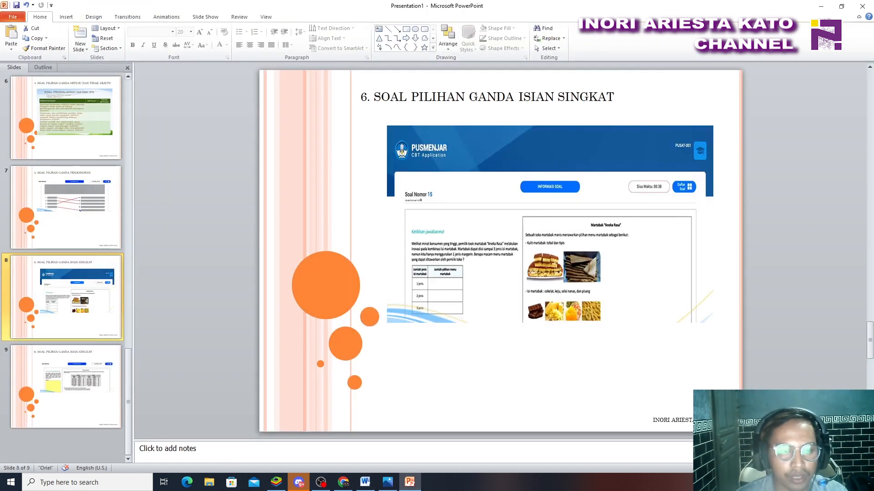
pyautogui.click(106, 386)
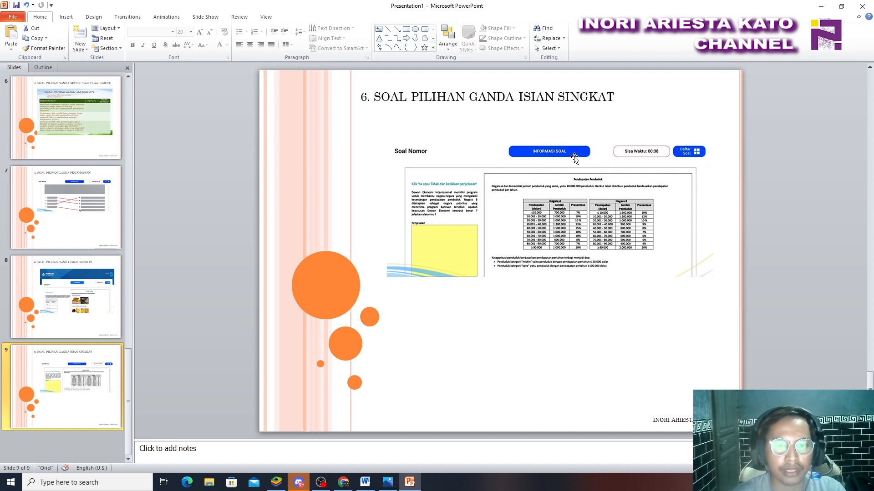
pyautogui.click(366, 482)
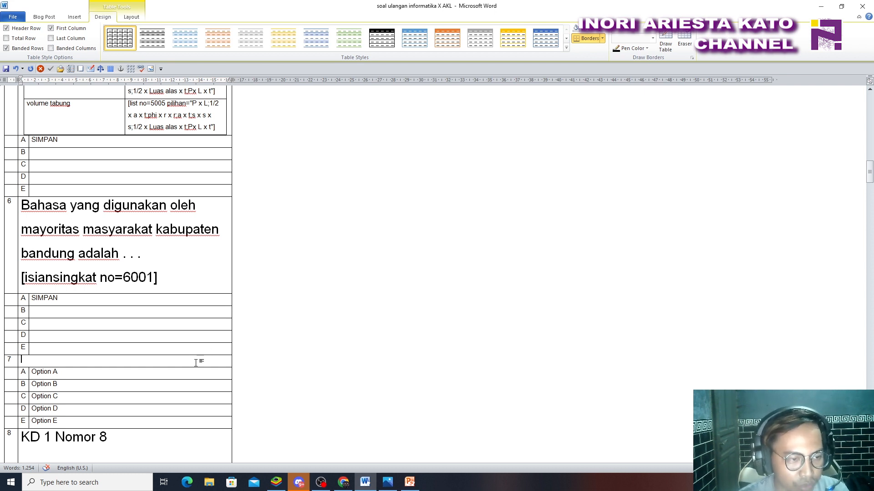
# Begin question 7's text with "Sebutkan dan jelaskan fungsi dari"
pyautogui.write('S')
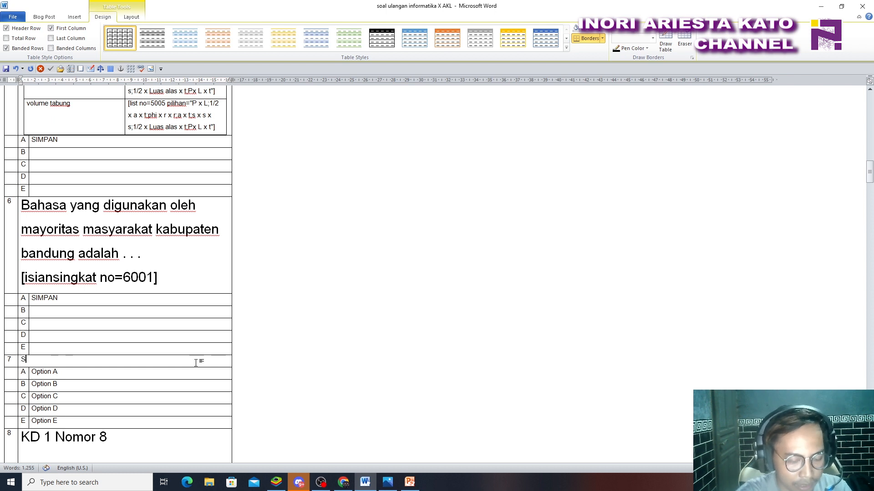
pyautogui.write('ebutkan dan')
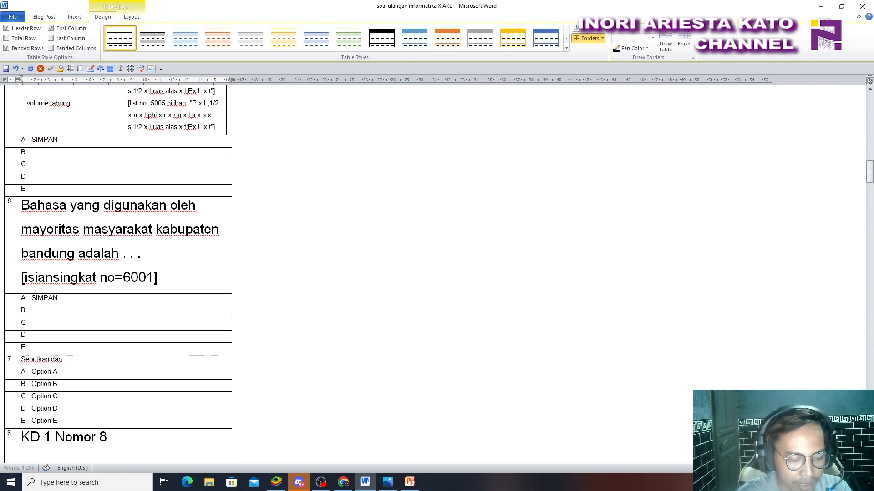
pyautogui.write(' jelaskan')
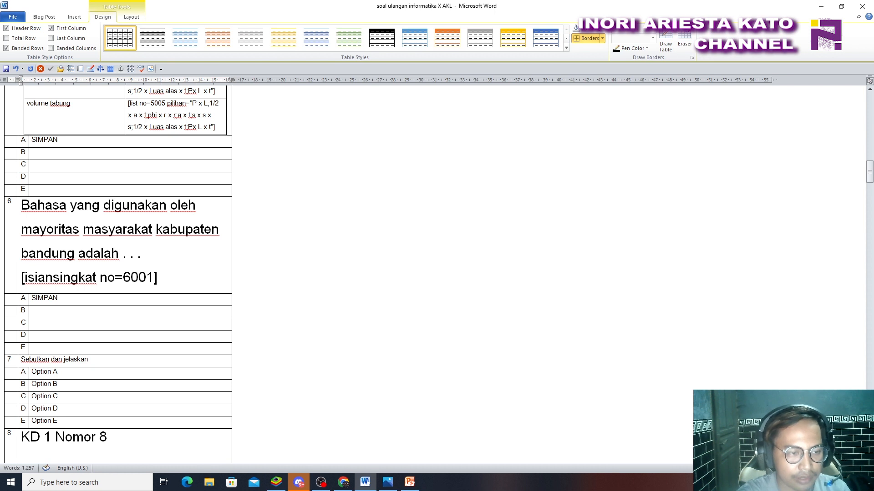
pyautogui.write(' bagia')
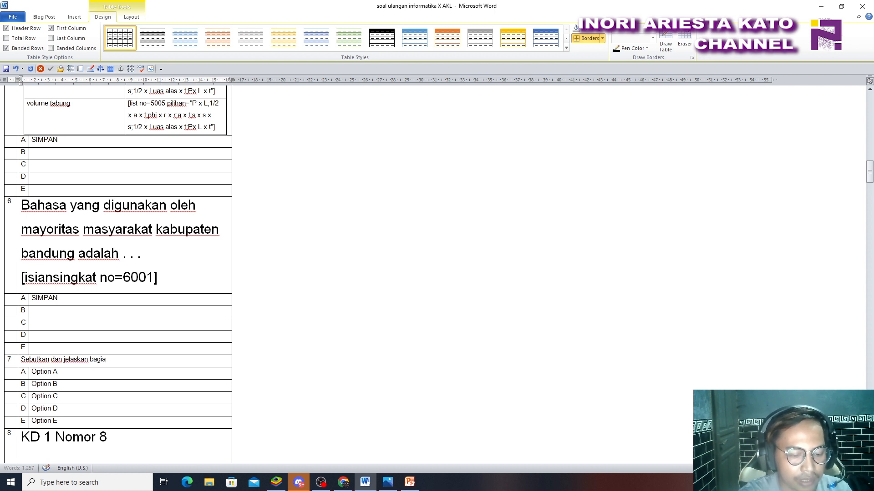
pyautogui.write('n yang ter')
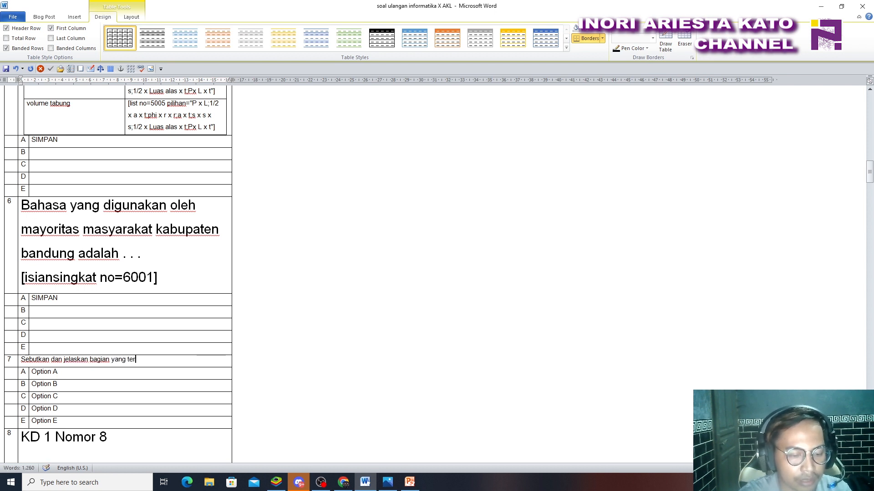
pyautogui.press('BackSpace')
pyautogui.press('BackSpace')
pyautogui.press('BackSpace')
pyautogui.press('BackSpace')
pyautogui.press('BackSpace')
pyautogui.press('BackSpace')
pyautogui.press('BackSpace')
pyautogui.press('BackSpace')
pyautogui.press('BackSpace')
pyautogui.press('BackSpace')
pyautogui.press('BackSpace')
pyautogui.press('BackSpace')
pyautogui.press('BackSpace')
pyautogui.press('BackSpace')
pyautogui.write('fun')
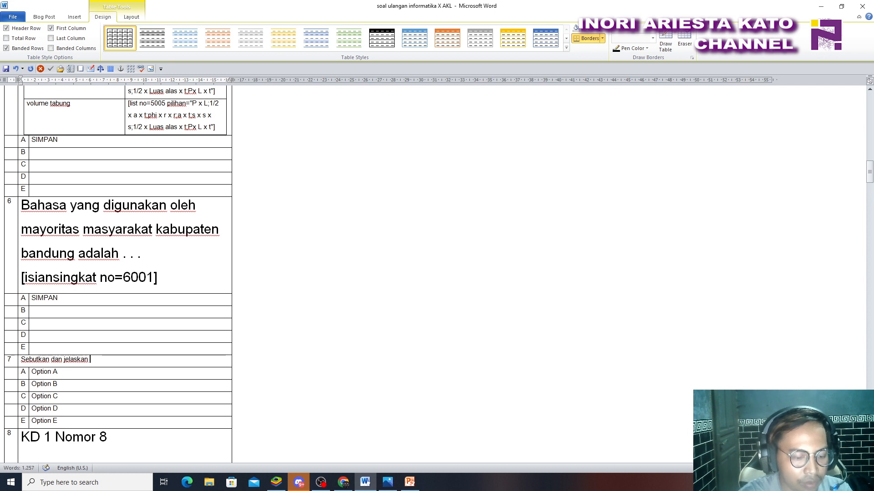
pyautogui.write('gsi dari')
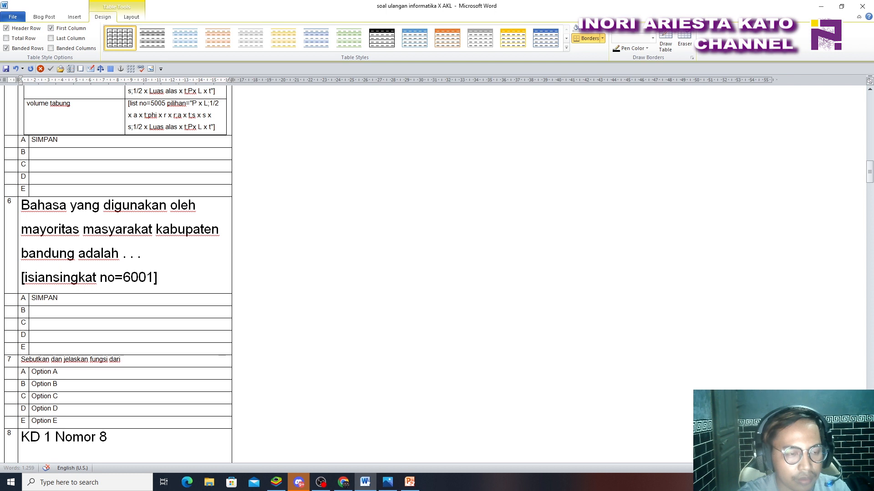
# Complete question 7's text as "Sebutkan dan jelaskan fungsi dari bagian yang terdapat di dalam cpu!"
pyautogui.press('BackSpace')
pyautogui.press('BackSpace')
pyautogui.press('BackSpace')
pyautogui.press('BackSpace')
pyautogui.press('BackSpace')
pyautogui.press('BackSpace')
pyautogui.press('BackSpace')
pyautogui.press('BackSpace')
pyautogui.press('BackSpace')
pyautogui.press('BackSpace')
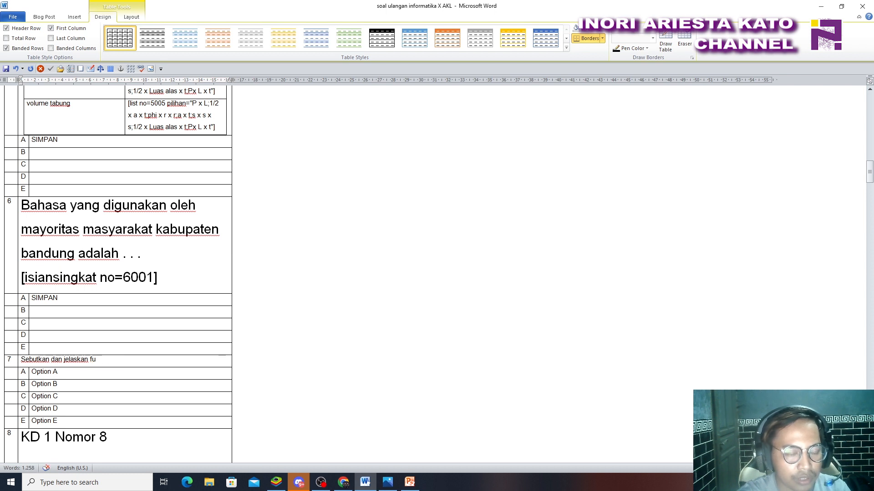
pyautogui.press('BackSpace')
pyautogui.write('ungsi dari')
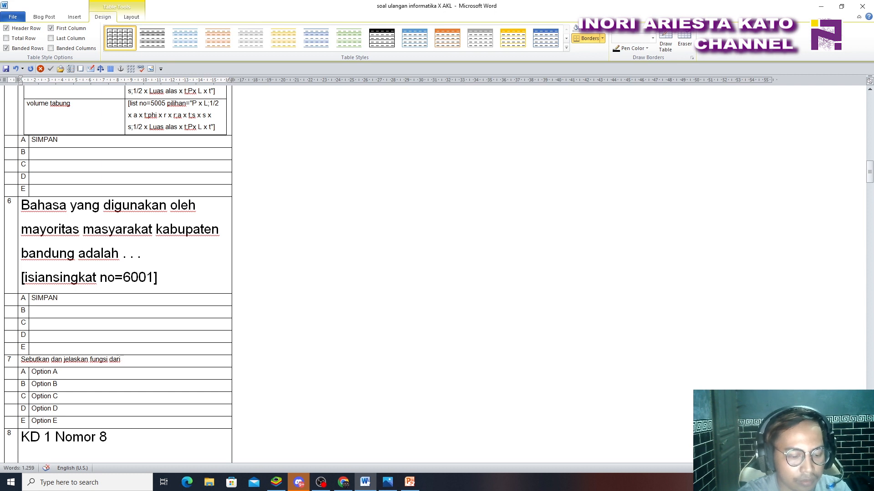
pyautogui.write(' bagian')
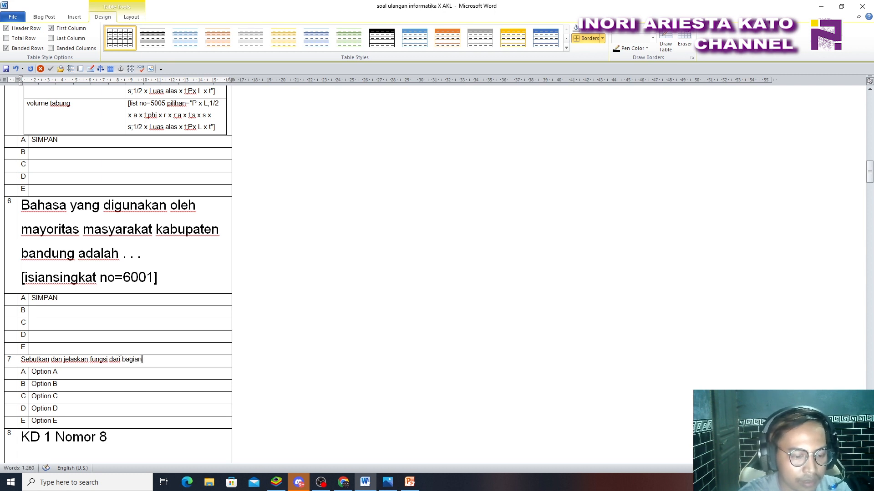
pyautogui.write(' yang ')
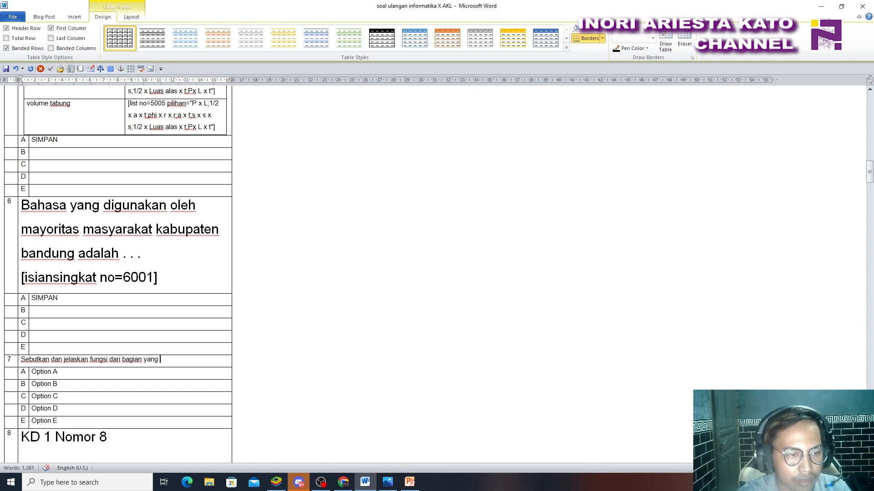
pyautogui.write('terdapat')
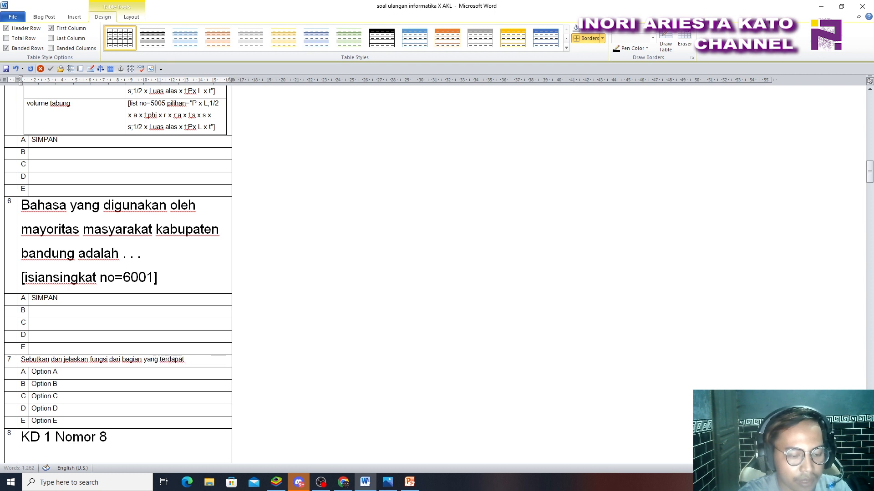
pyautogui.write(' di dala')
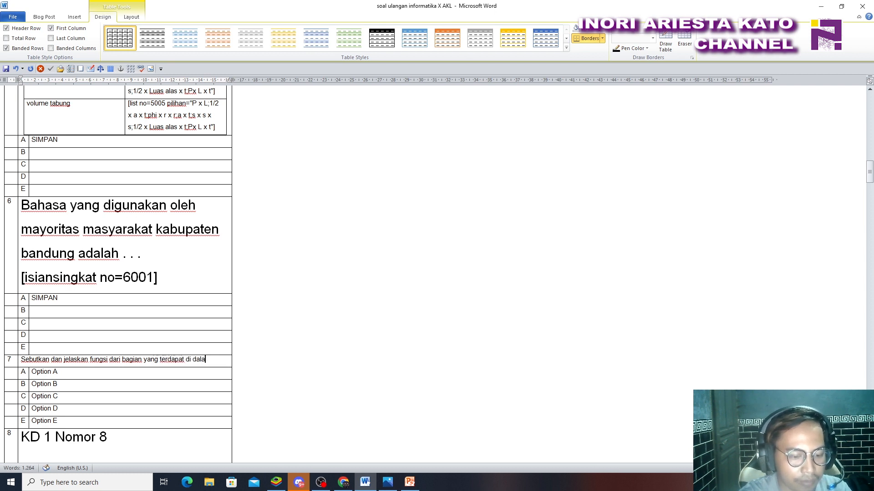
pyautogui.write('m cpu')
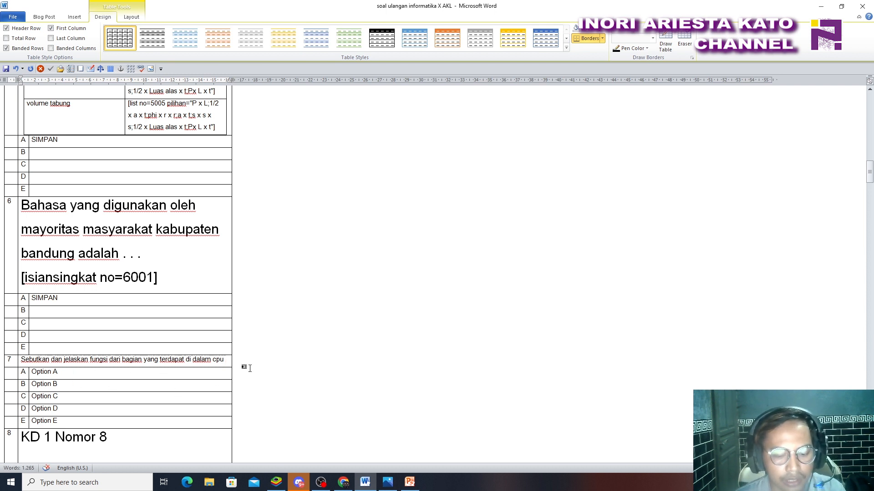
pyautogui.write('!')
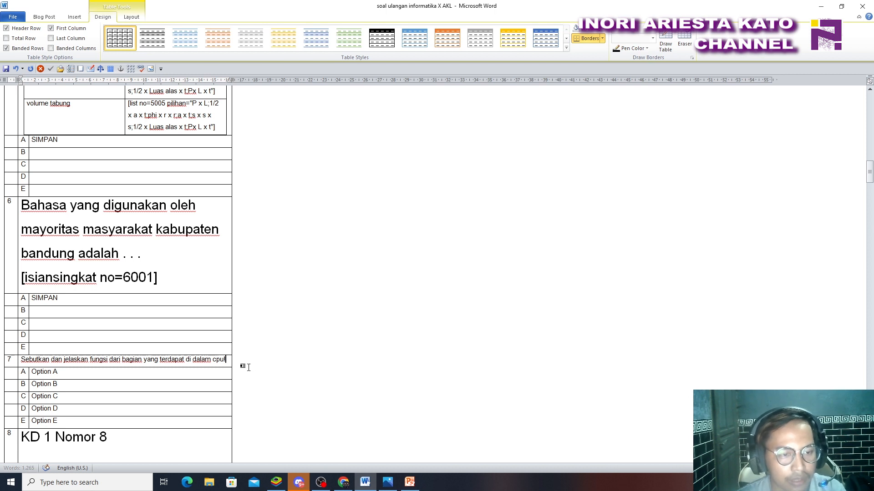
# Insert the essay field [isian no=7001] on a new line below question 7's text, using isian number 1
pyautogui.press('Return')
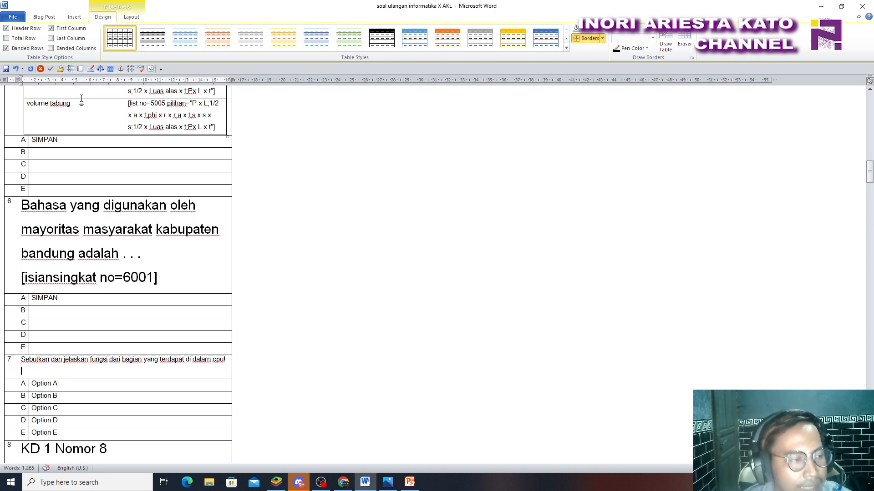
pyautogui.click(81, 69)
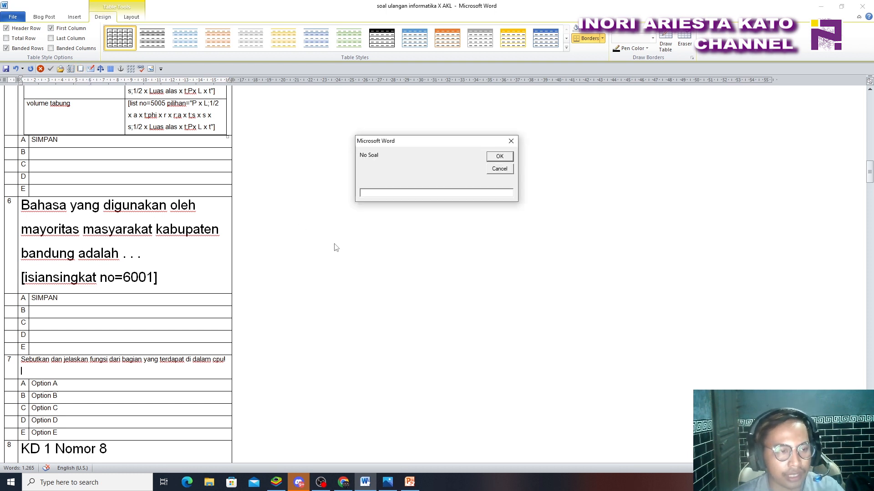
pyautogui.click(507, 157)
pyautogui.write('1')
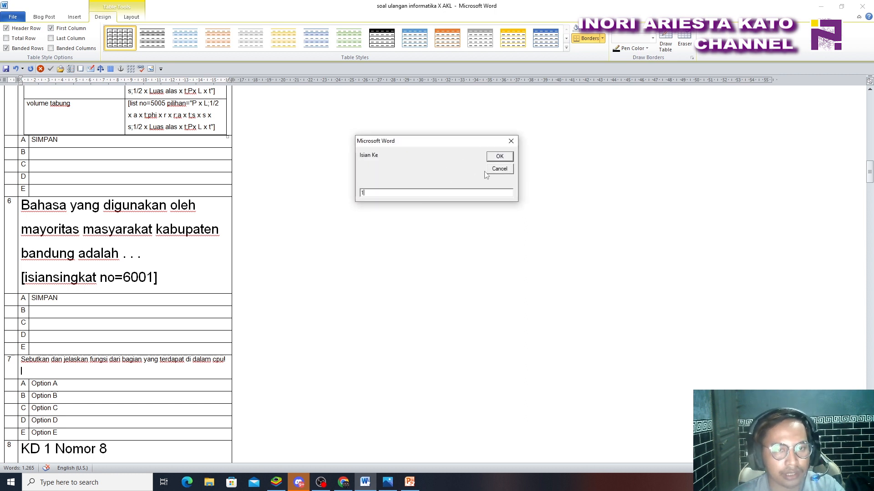
pyautogui.click(496, 158)
# Clear question 7's placeholder options A to E and enter "SIMPAN" as option A
pyautogui.scroll(-2, 178, 400)
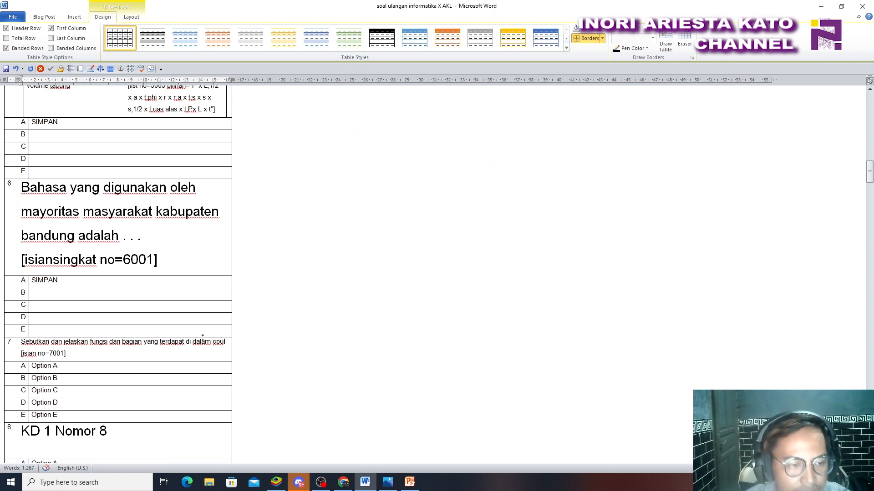
pyautogui.moveTo(91, 398); pyautogui.dragTo(64, 387)
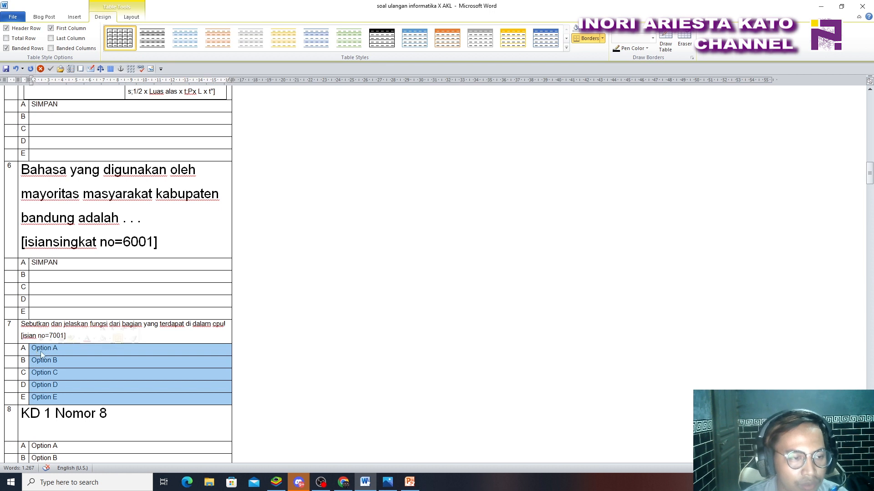
pyautogui.press('Delete')
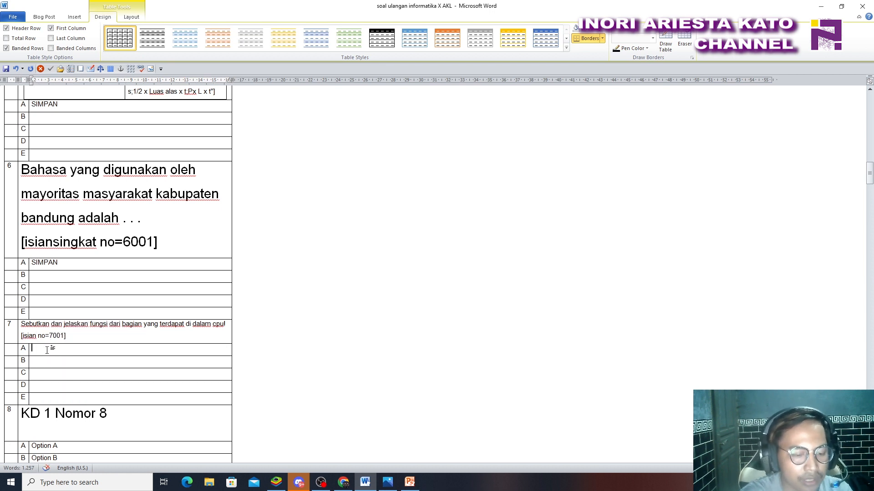
pyautogui.write('SIMPAN')
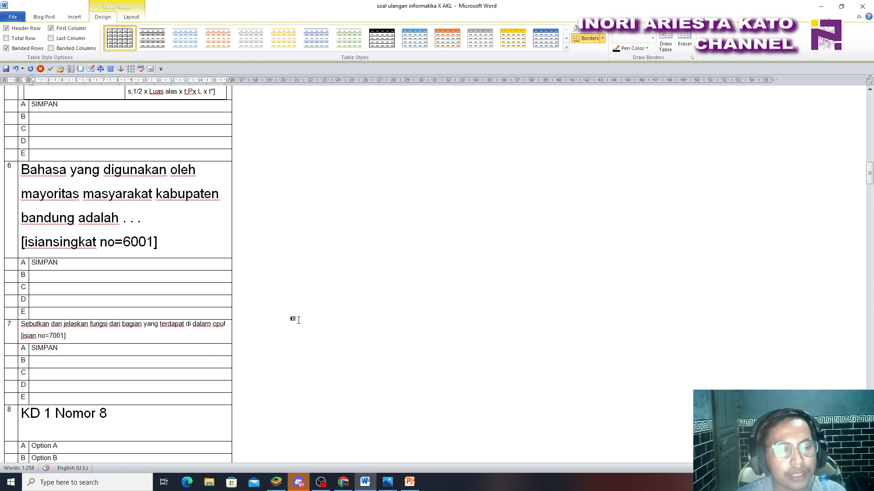
# Delete all table rows of the unused questions 8 to 50
pyautogui.scroll(-1, 196, 373)
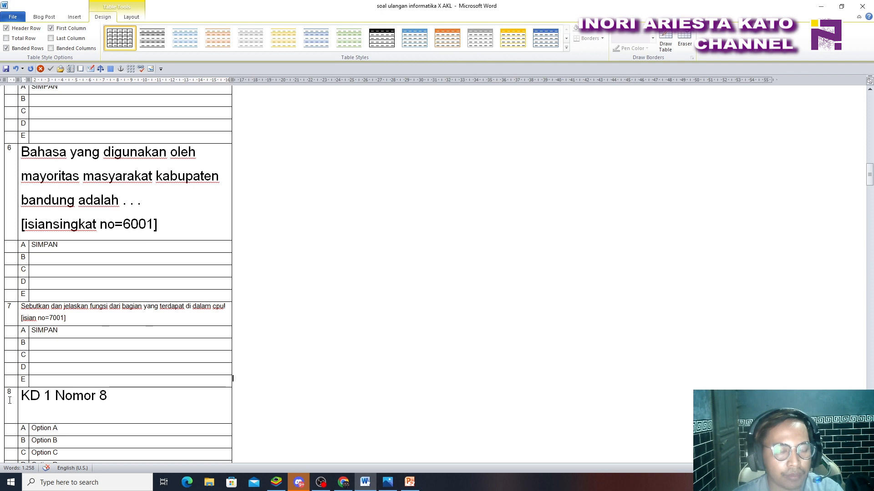
pyautogui.moveTo(5, 402); pyautogui.dragTo(32, 484)
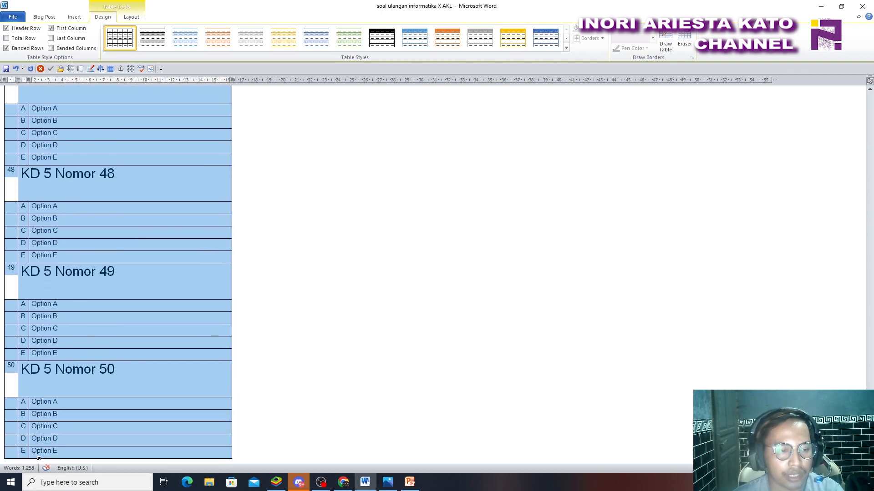
pyautogui.rightClick(88, 382)
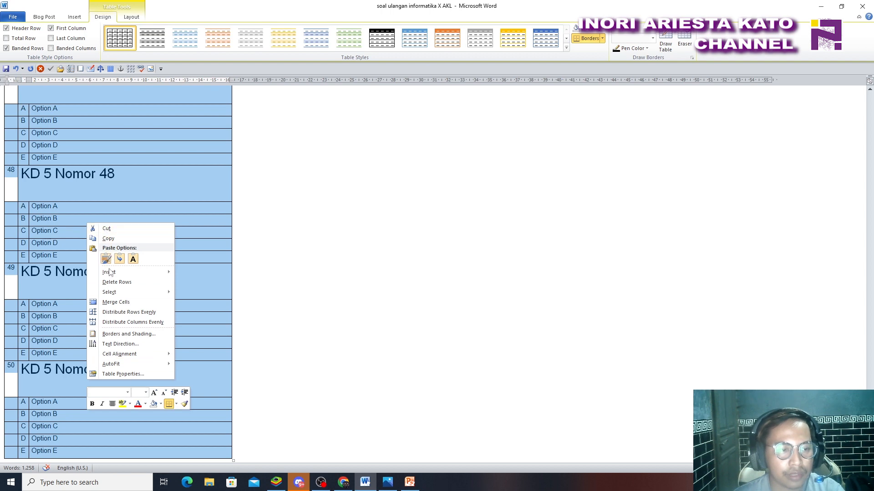
pyautogui.click(117, 282)
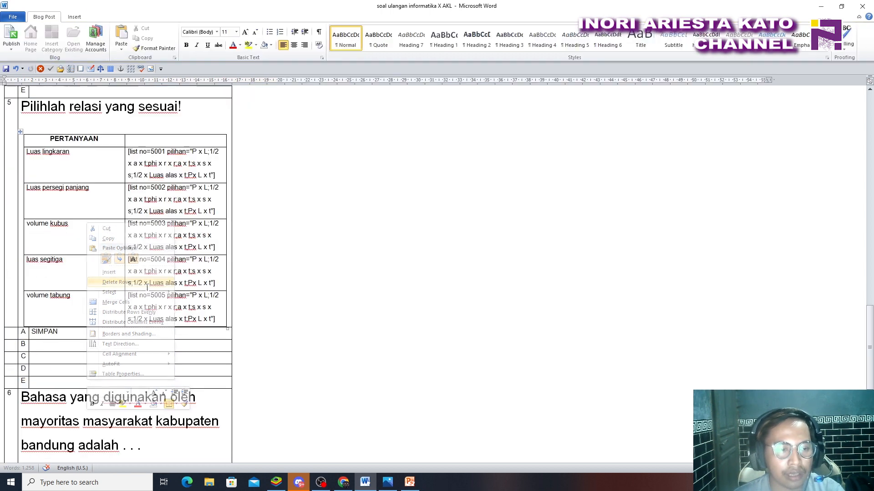
pyautogui.scroll(-5, 298, 324)
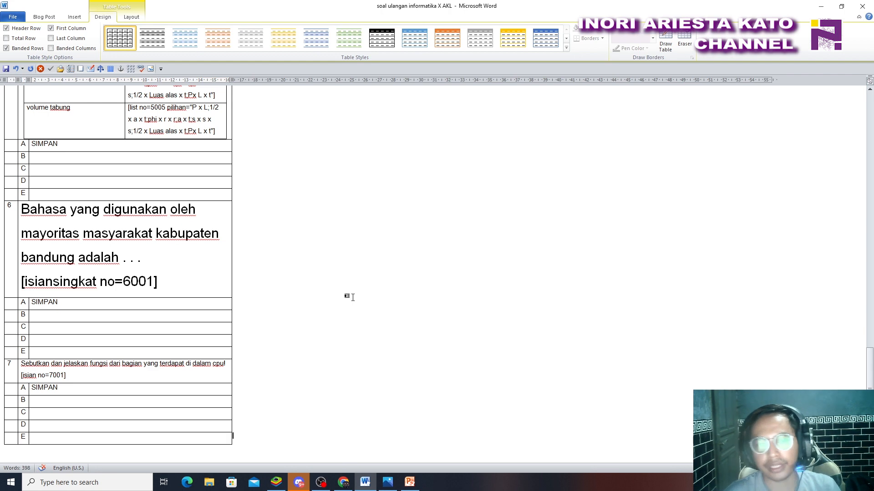
# Save the exam document under its existing name
pyautogui.scroll(3, 346, 364)
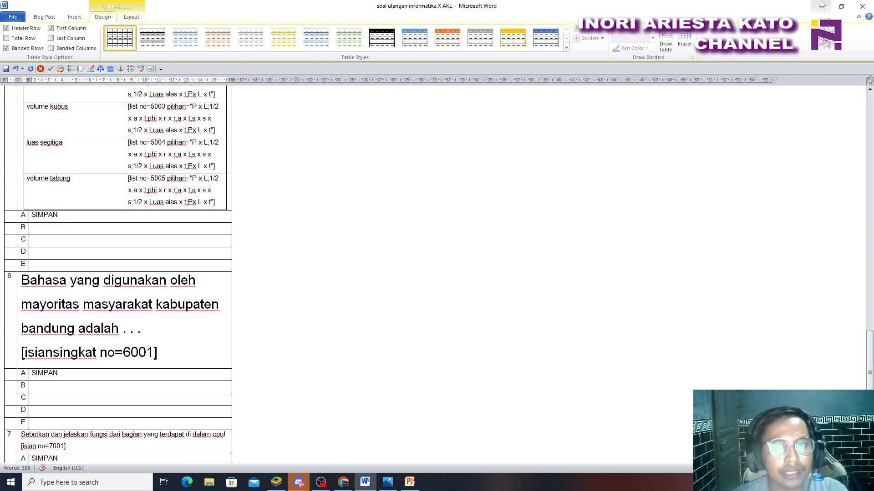
pyautogui.click(13, 17)
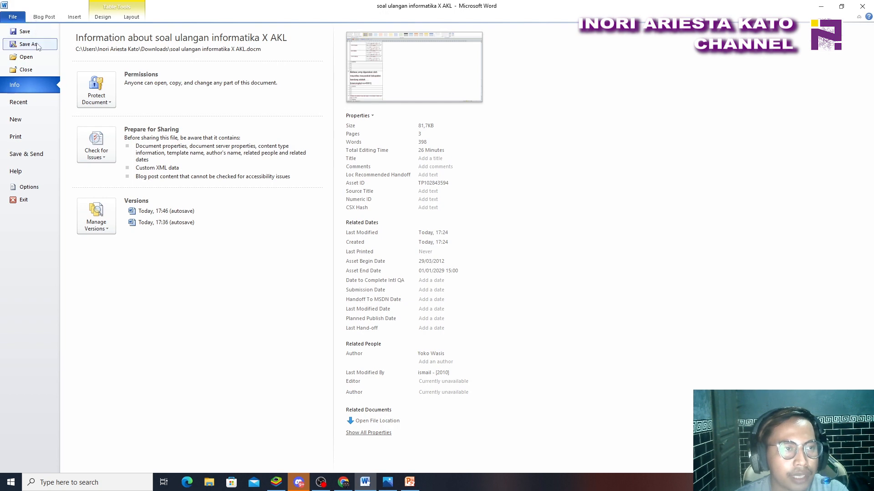
pyautogui.click(27, 31)
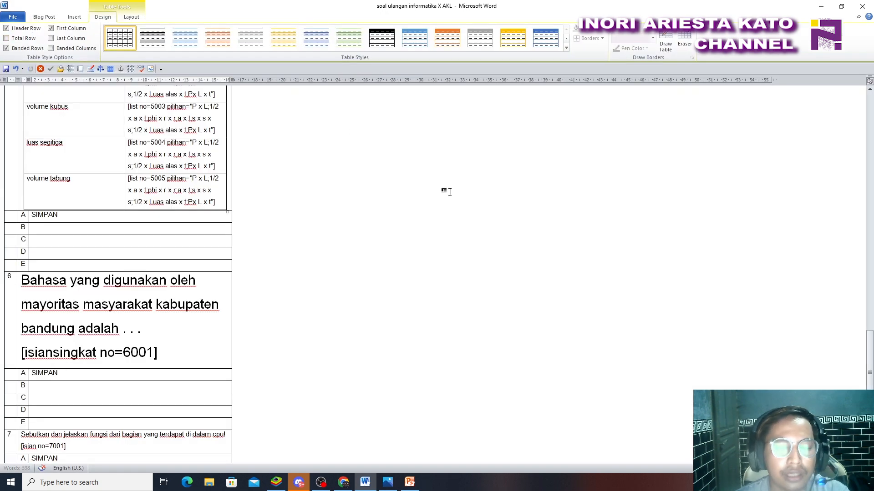
# Review the finished questions from number 7 back to number 1 and down again to question 3
pyautogui.scroll(-2, 398, 285)
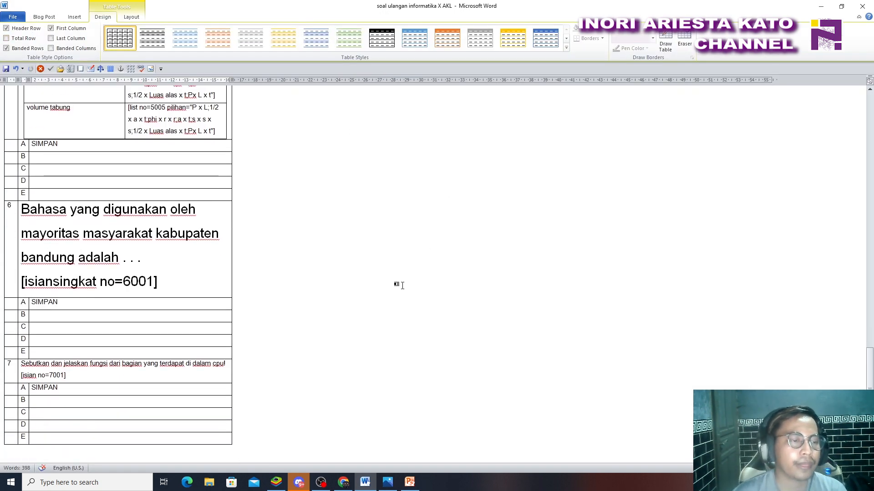
pyautogui.scroll(8, 398, 286)
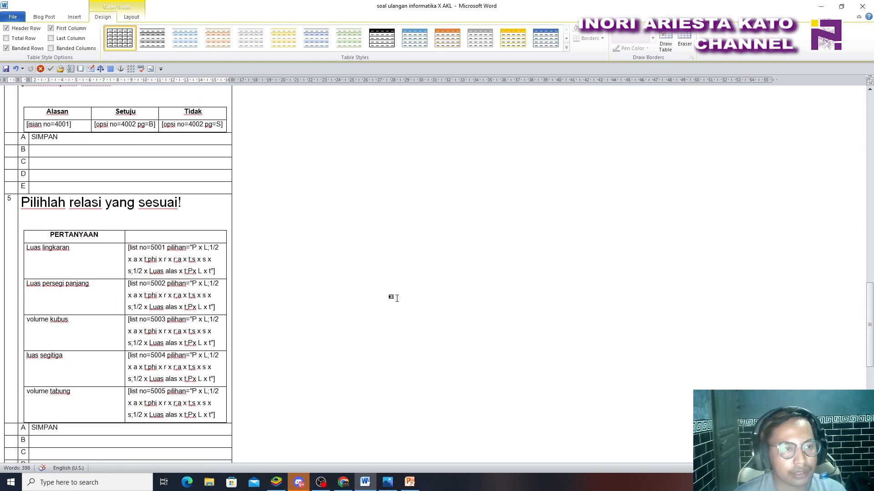
pyautogui.scroll(20, 397, 298)
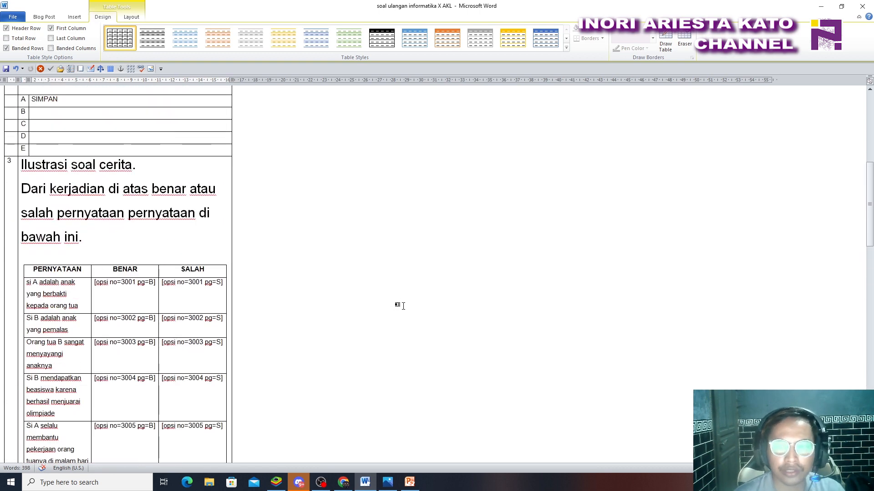
pyautogui.scroll(7, 400, 306)
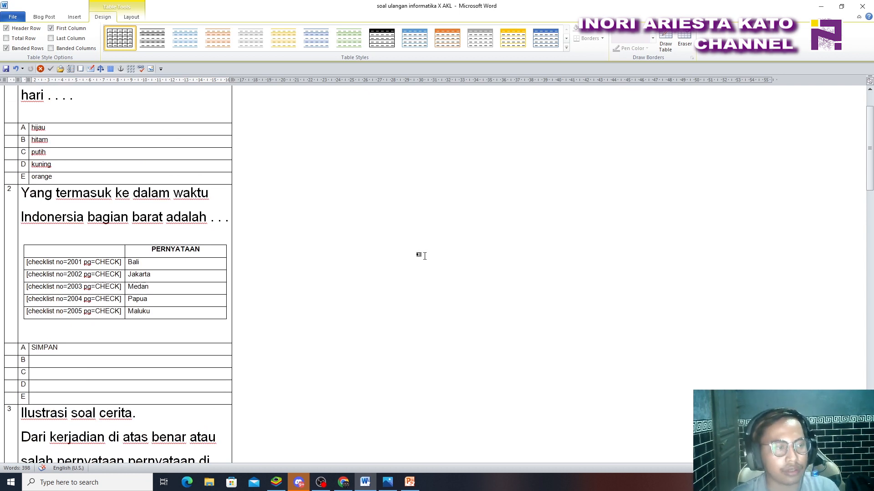
pyautogui.scroll(2, 413, 218)
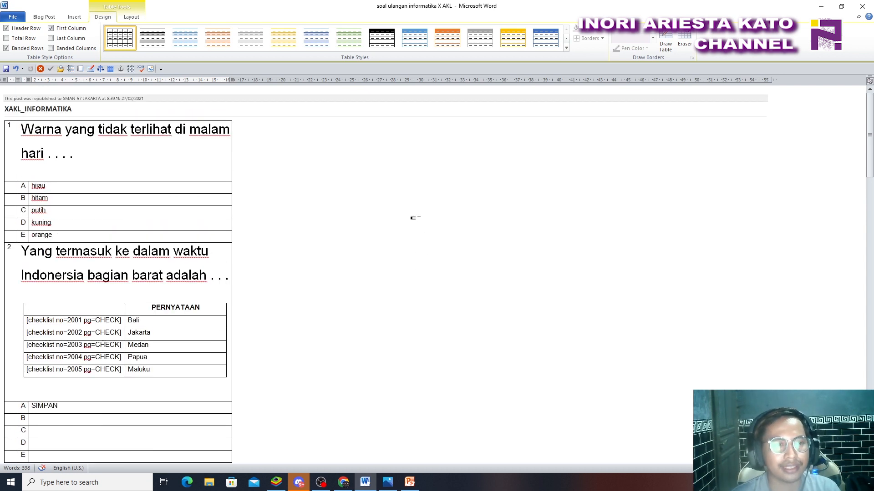
pyautogui.click(424, 254)
pyautogui.scroll(-7, 425, 279)
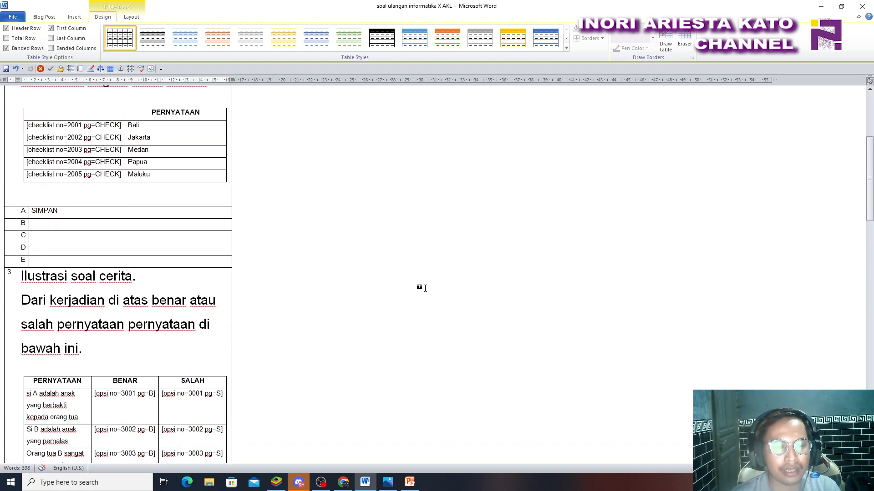